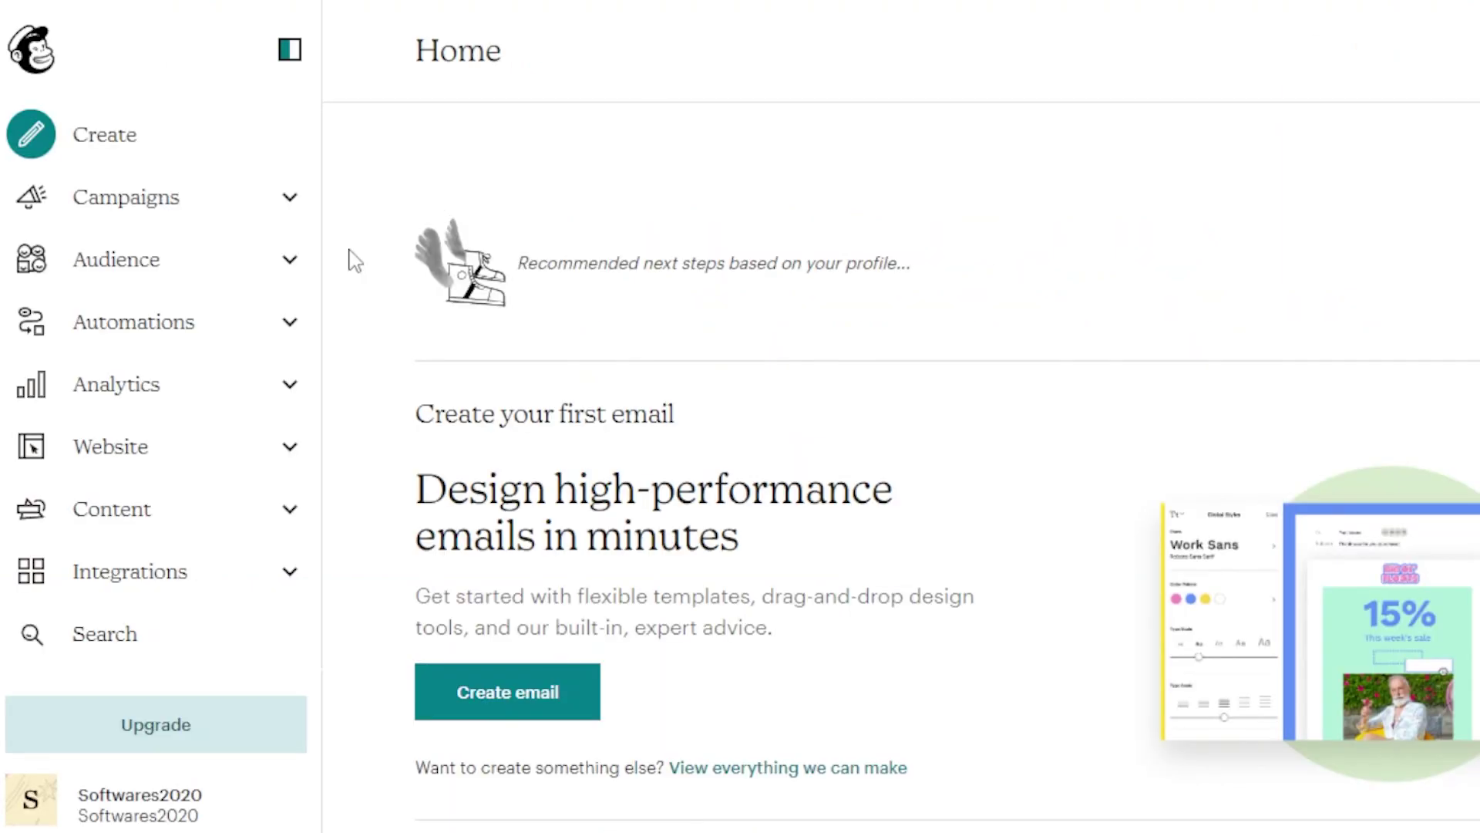
# Create a Regular email campaign named 'Test' and open its draft setup checklist
pyautogui.click(129, 135)
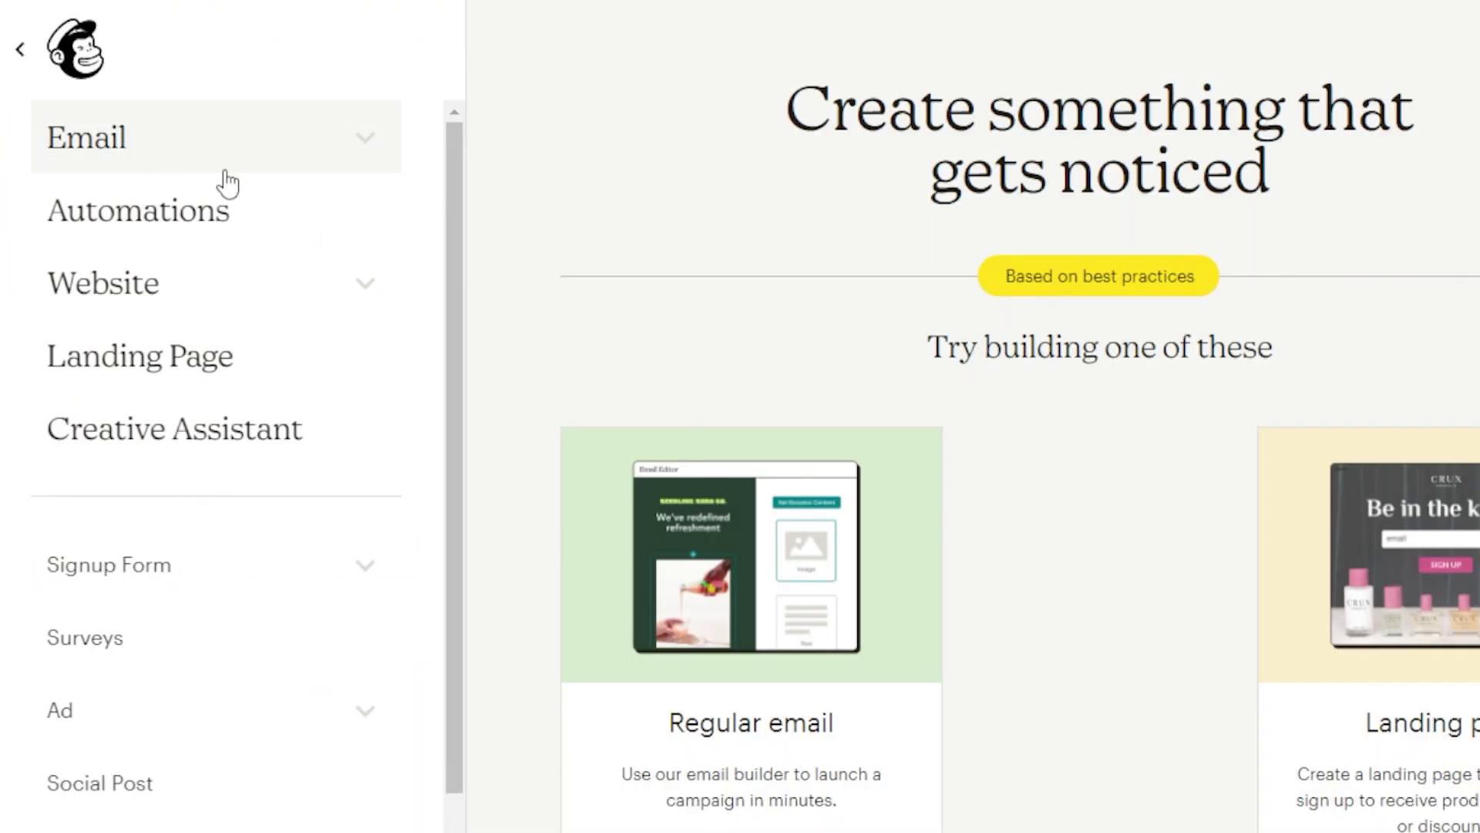
pyautogui.click(353, 132)
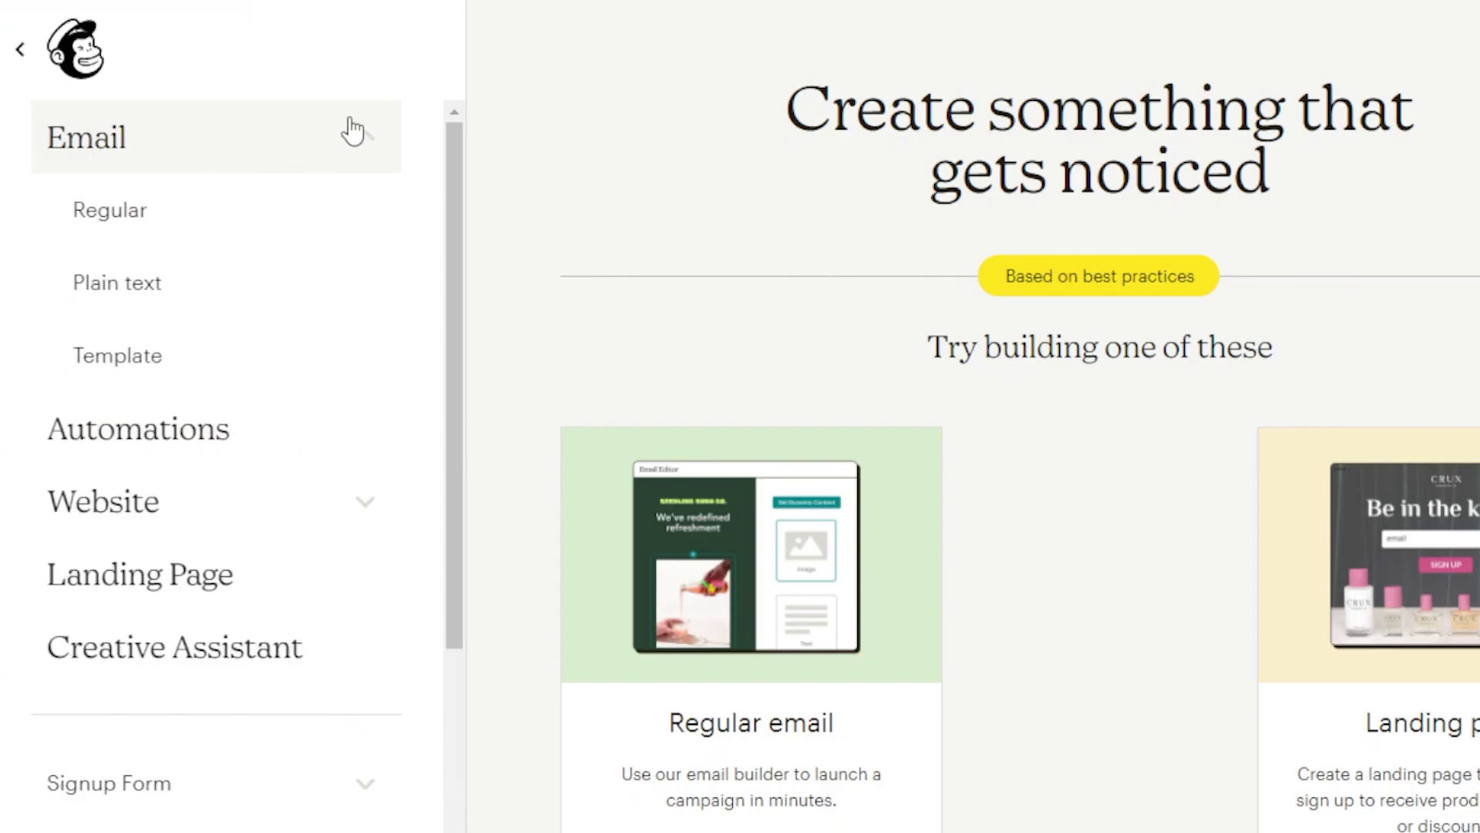
pyautogui.click(129, 226)
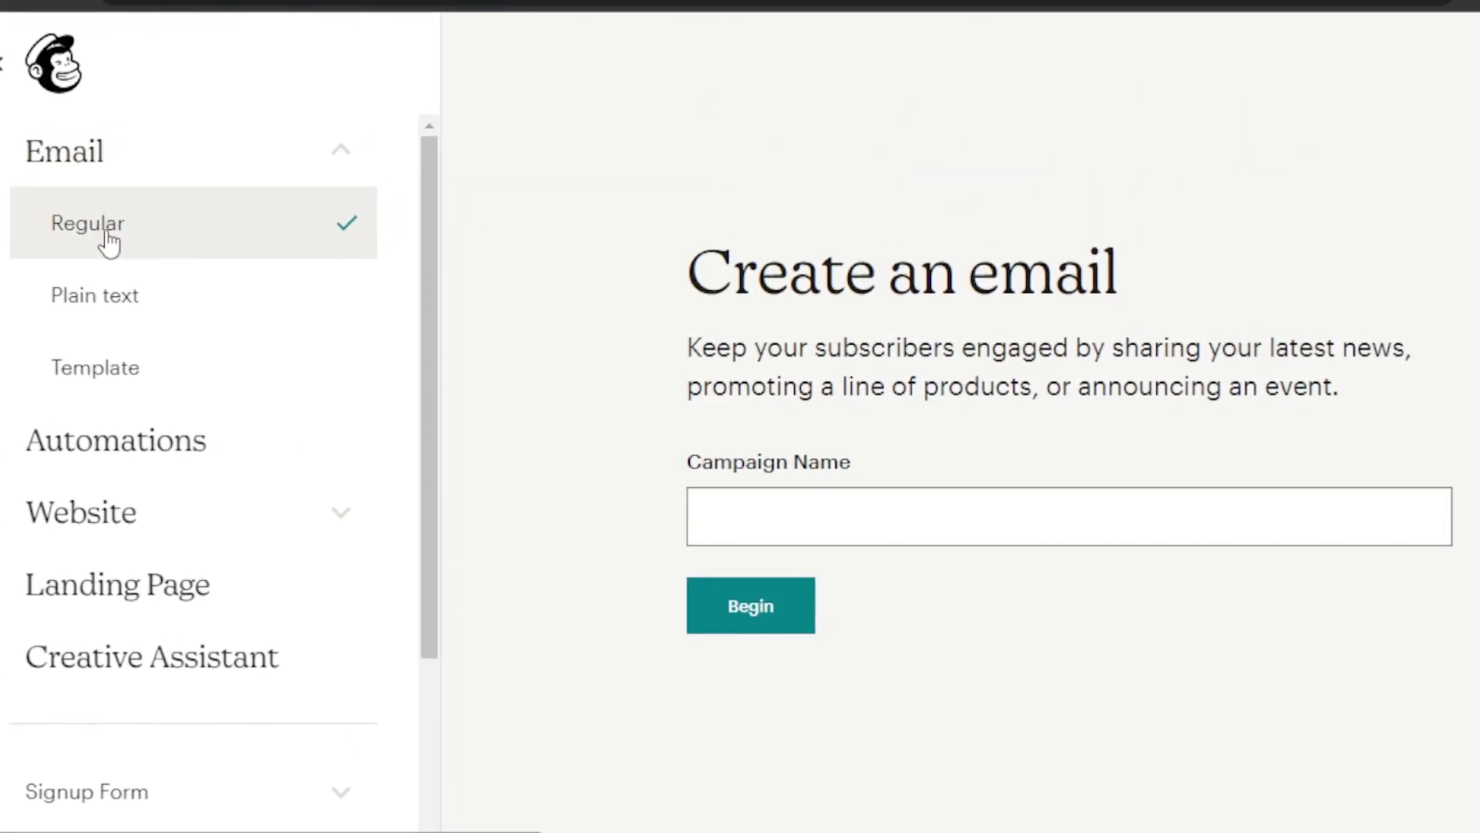
pyautogui.click(798, 514)
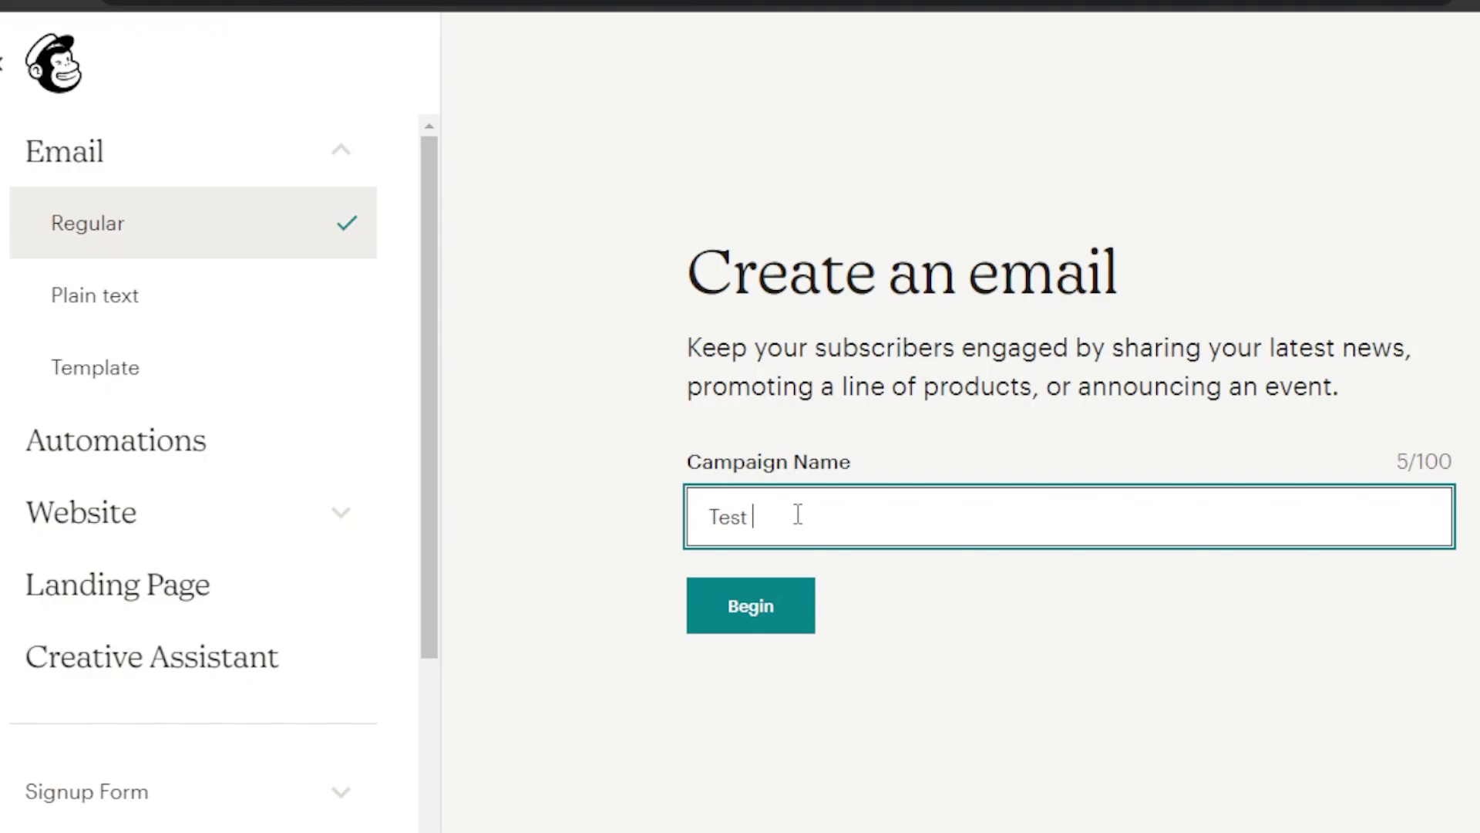
pyautogui.click(761, 623)
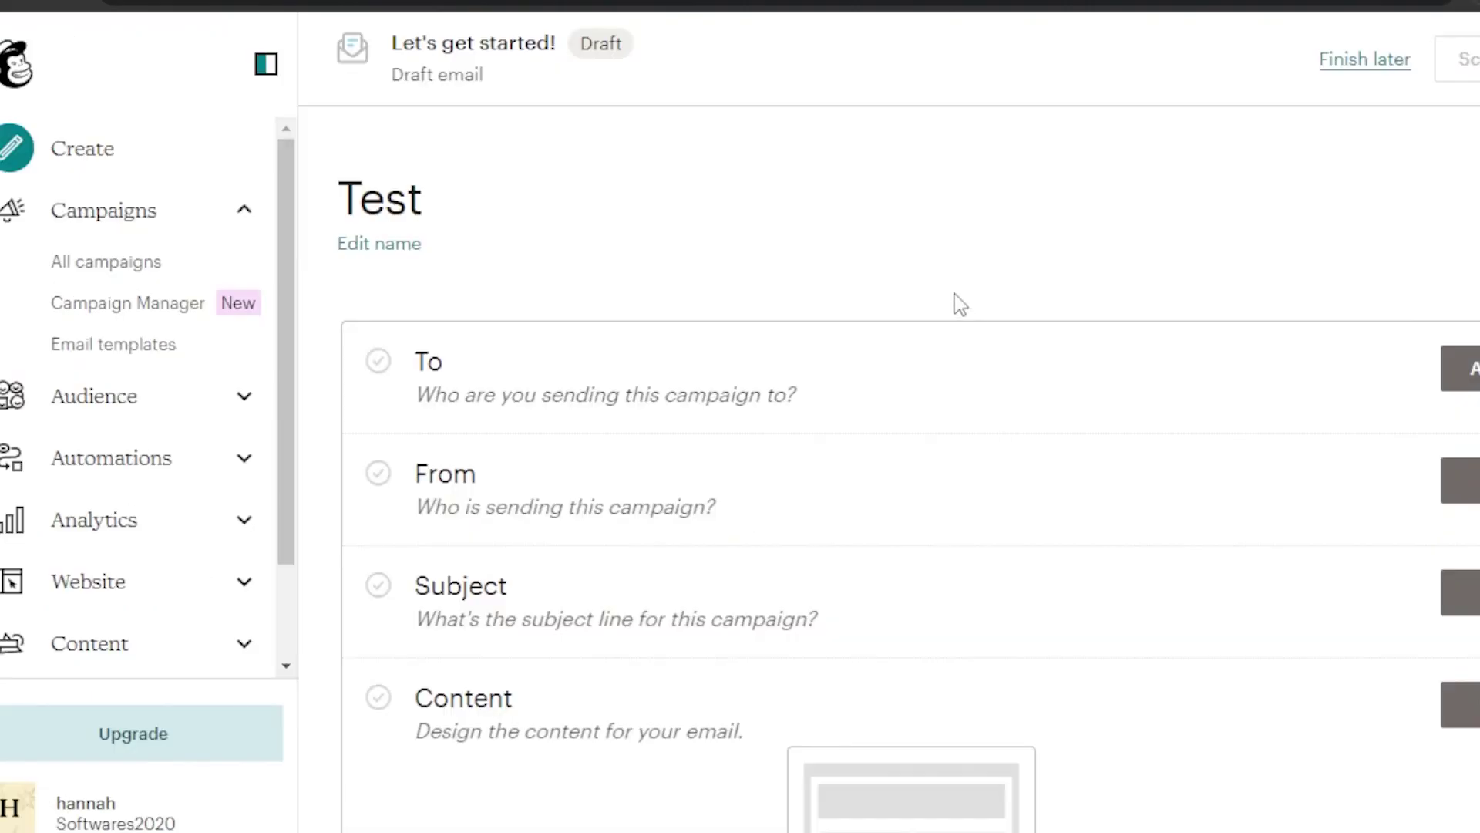
# Set the Test campaign's subject line to 'test' and save it
pyautogui.scroll(-2, 910, 486)
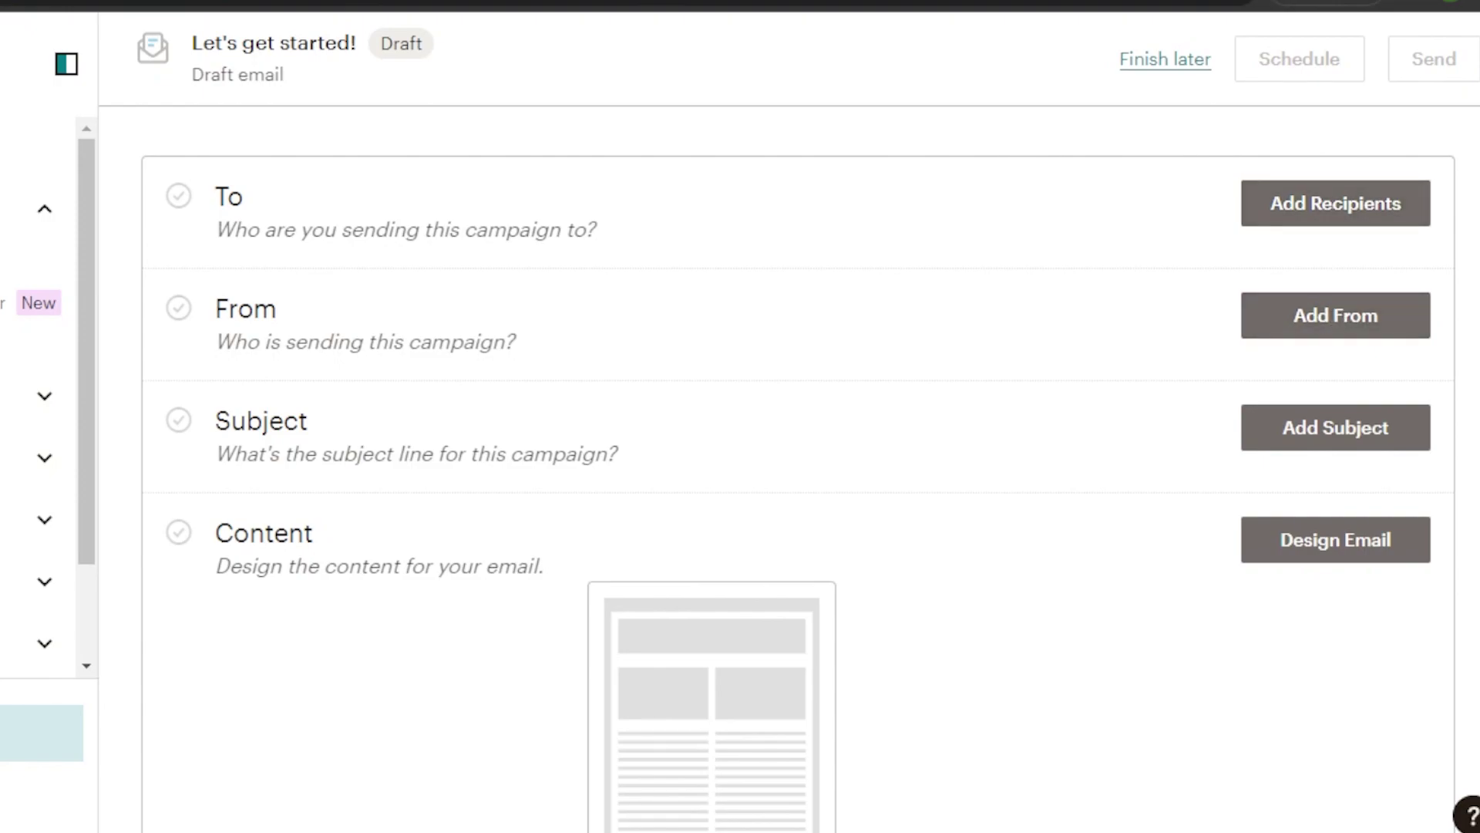
pyautogui.scroll(-1, 1213, 264)
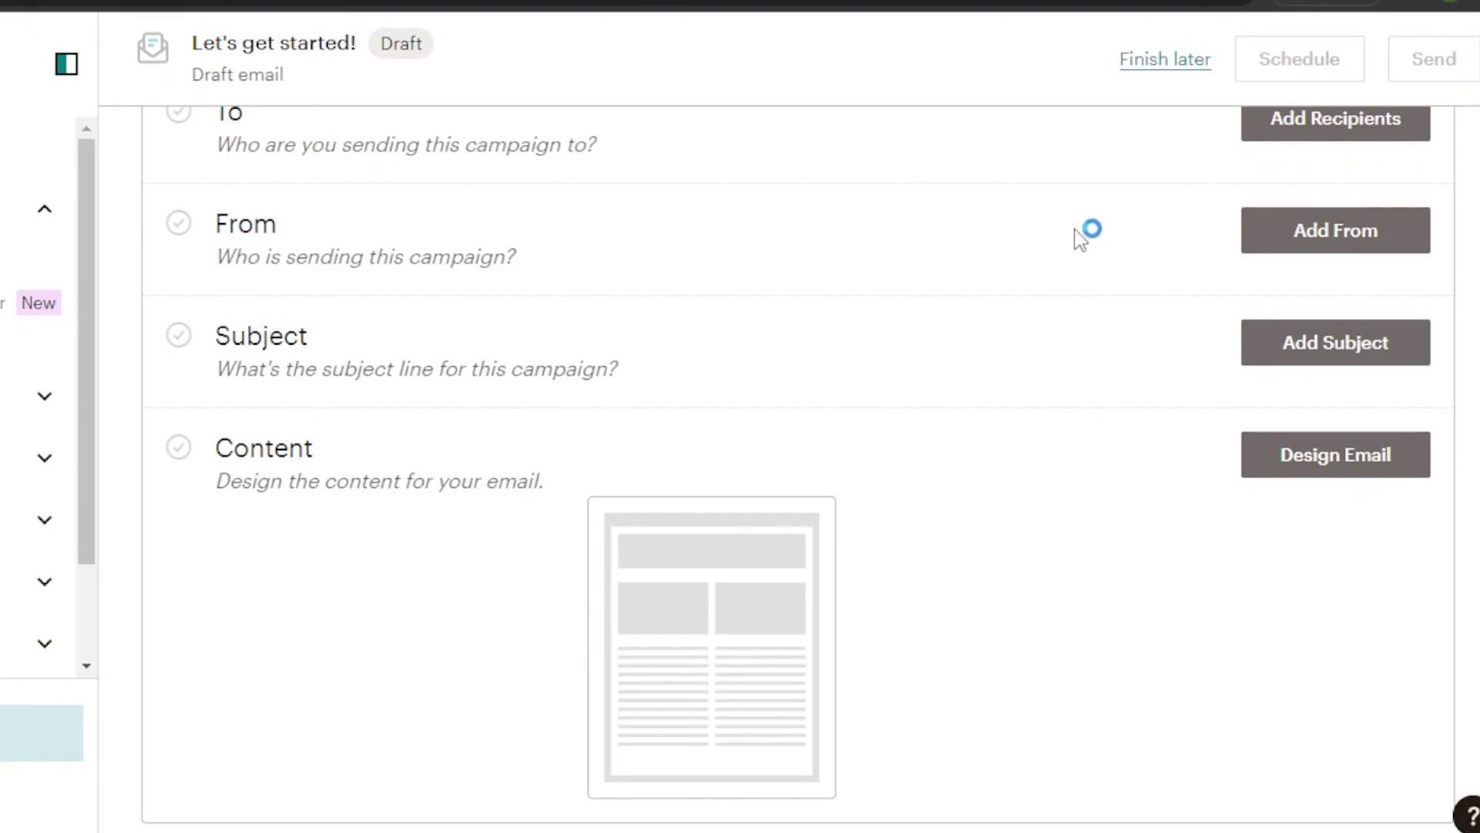
pyautogui.click(1365, 347)
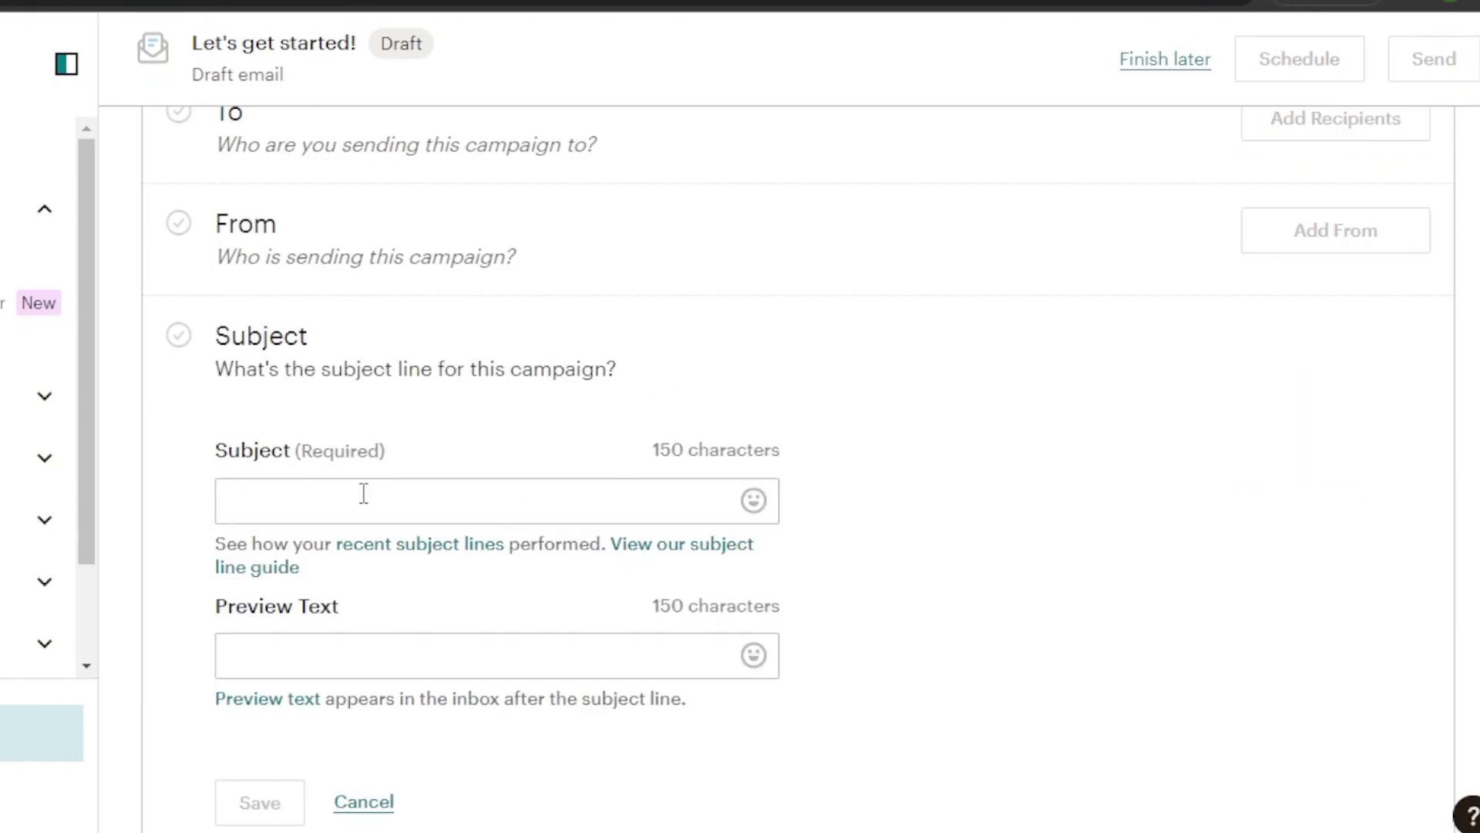
pyautogui.click(364, 494)
pyautogui.write('test')
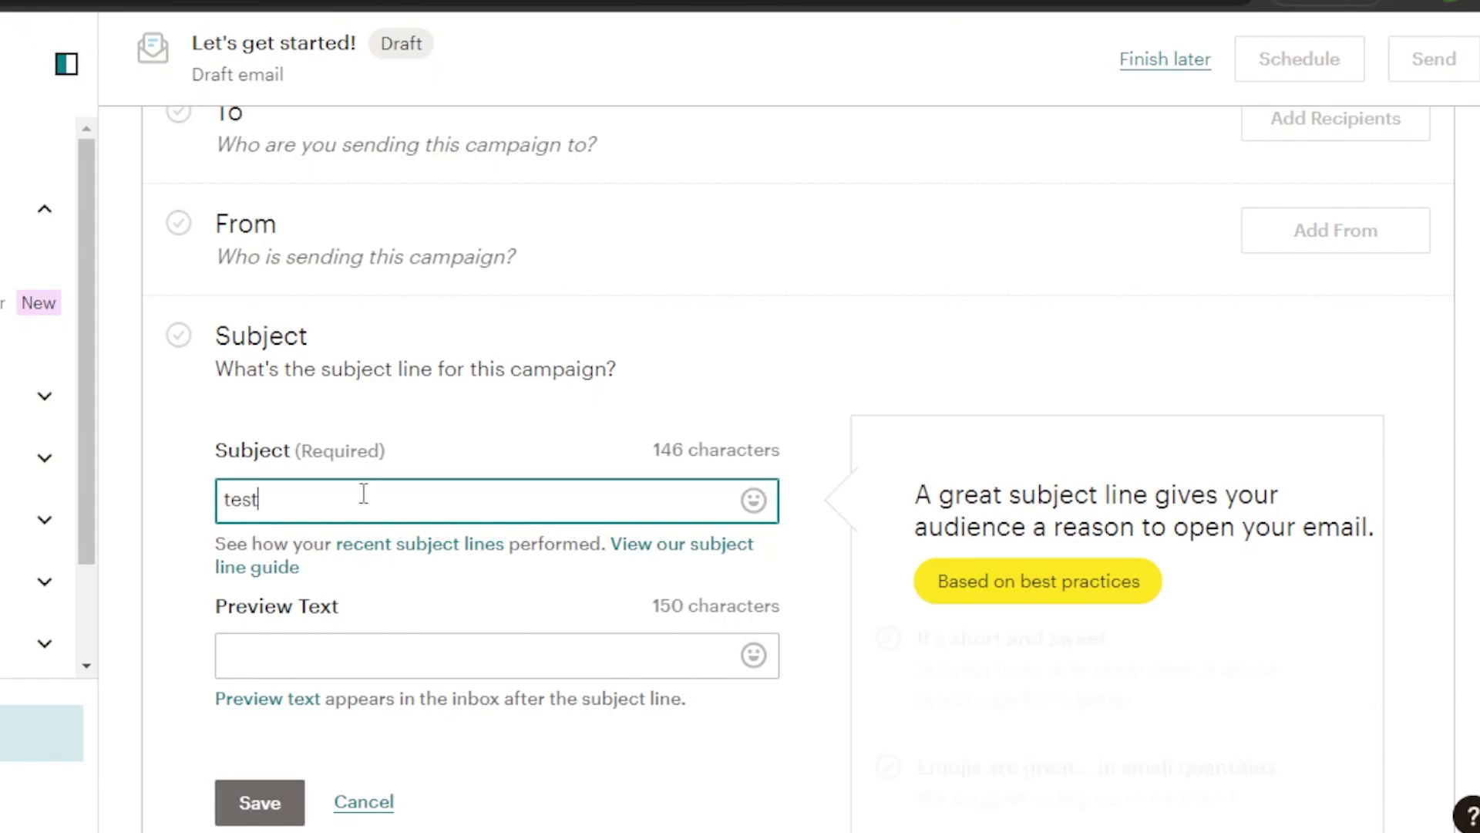
pyautogui.click(248, 814)
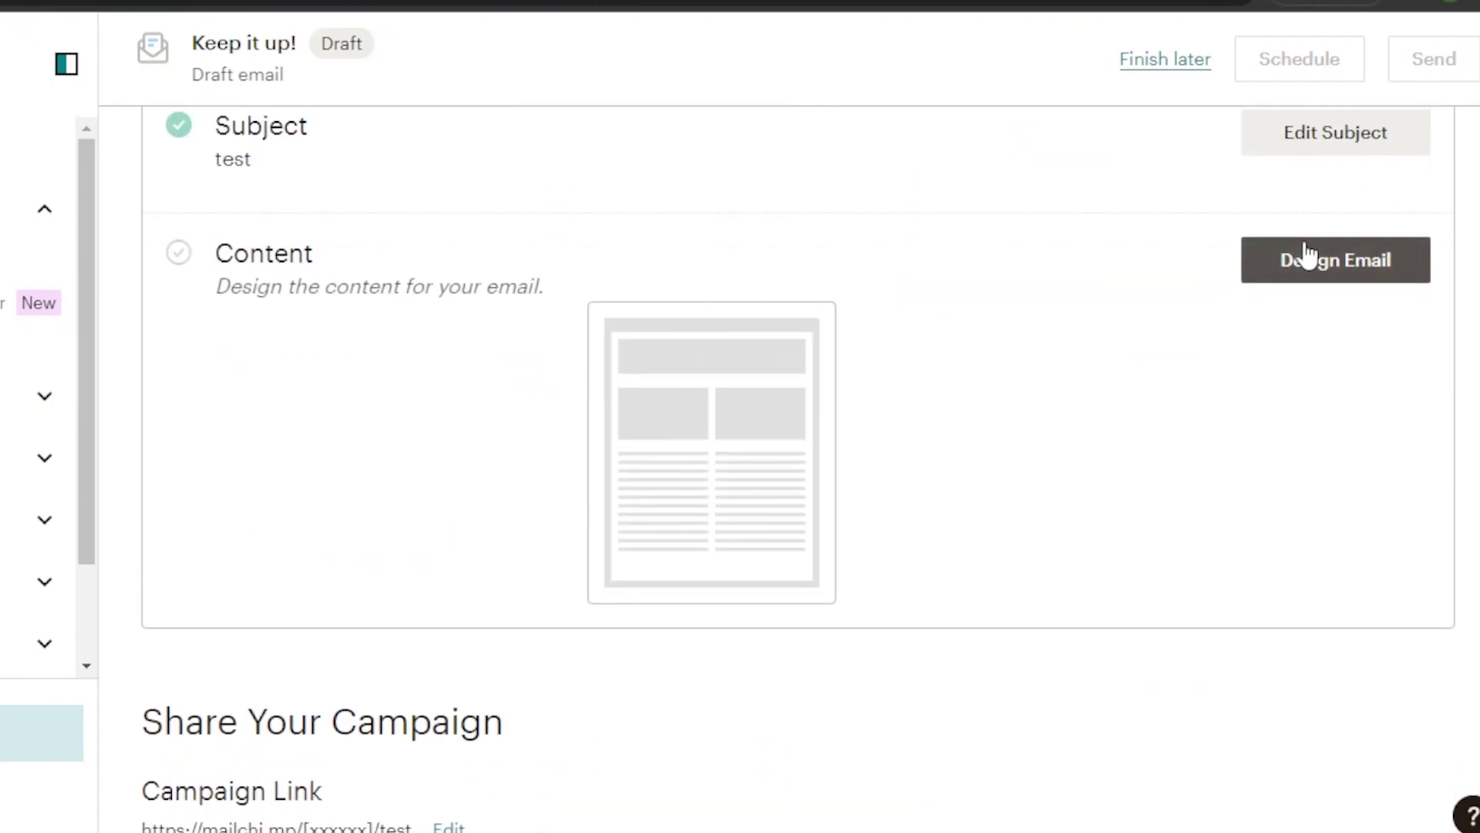
# Design the email with the Classic Builder's Make an Announcement template, then switch to Canva
pyautogui.click(1331, 262)
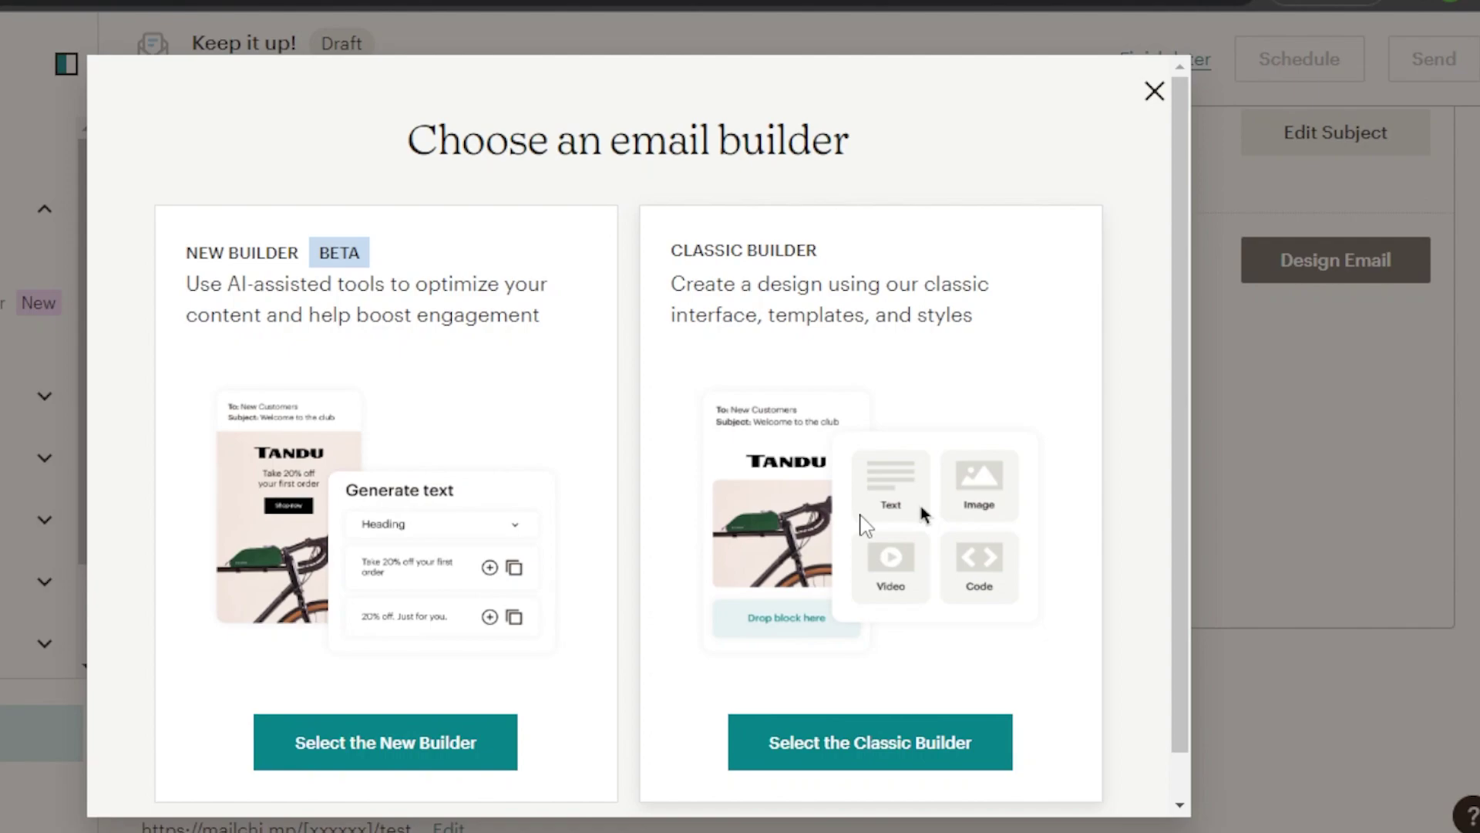
pyautogui.click(886, 760)
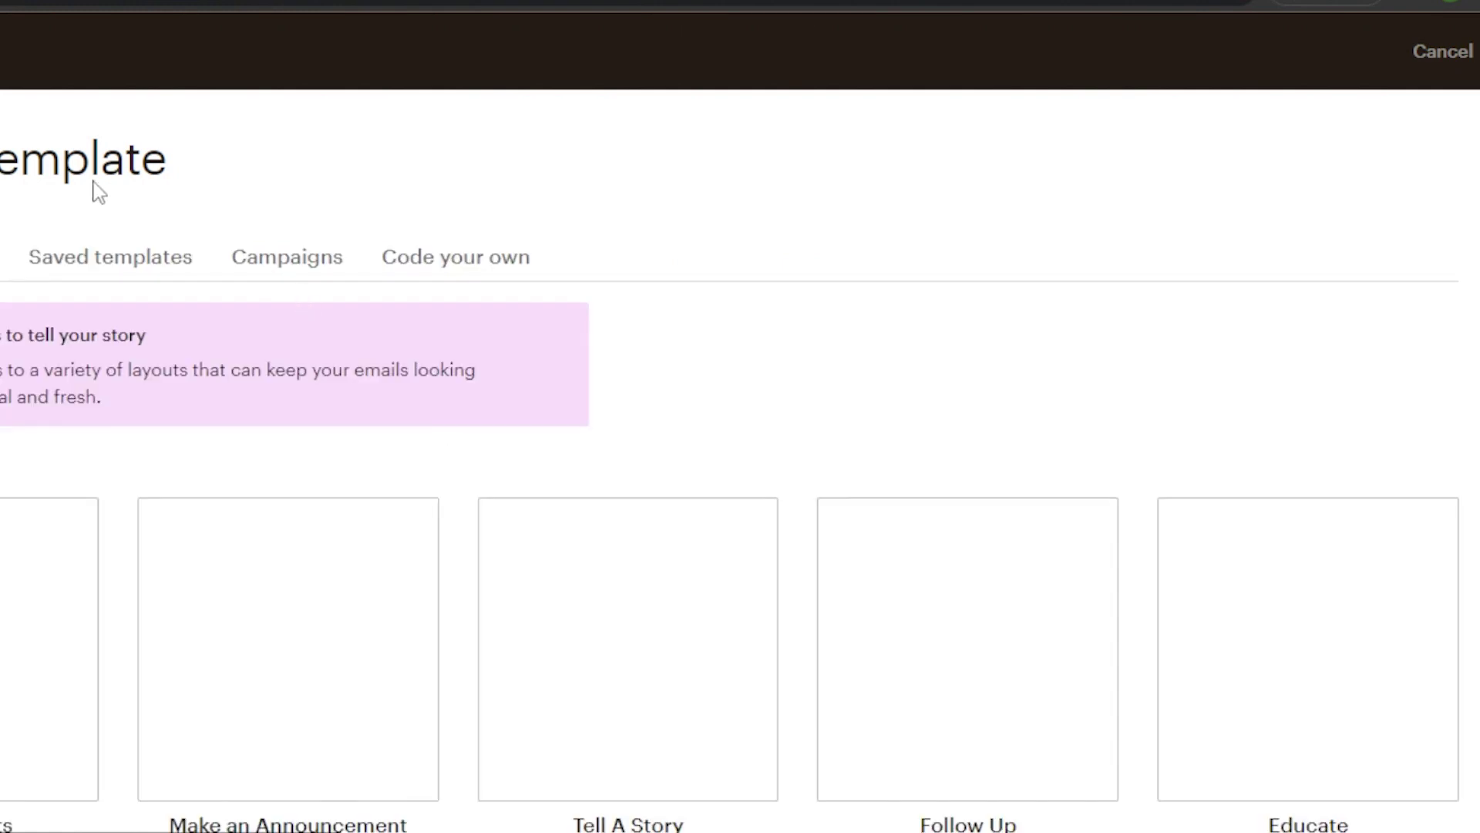
pyautogui.scroll(-3, 1191, 307)
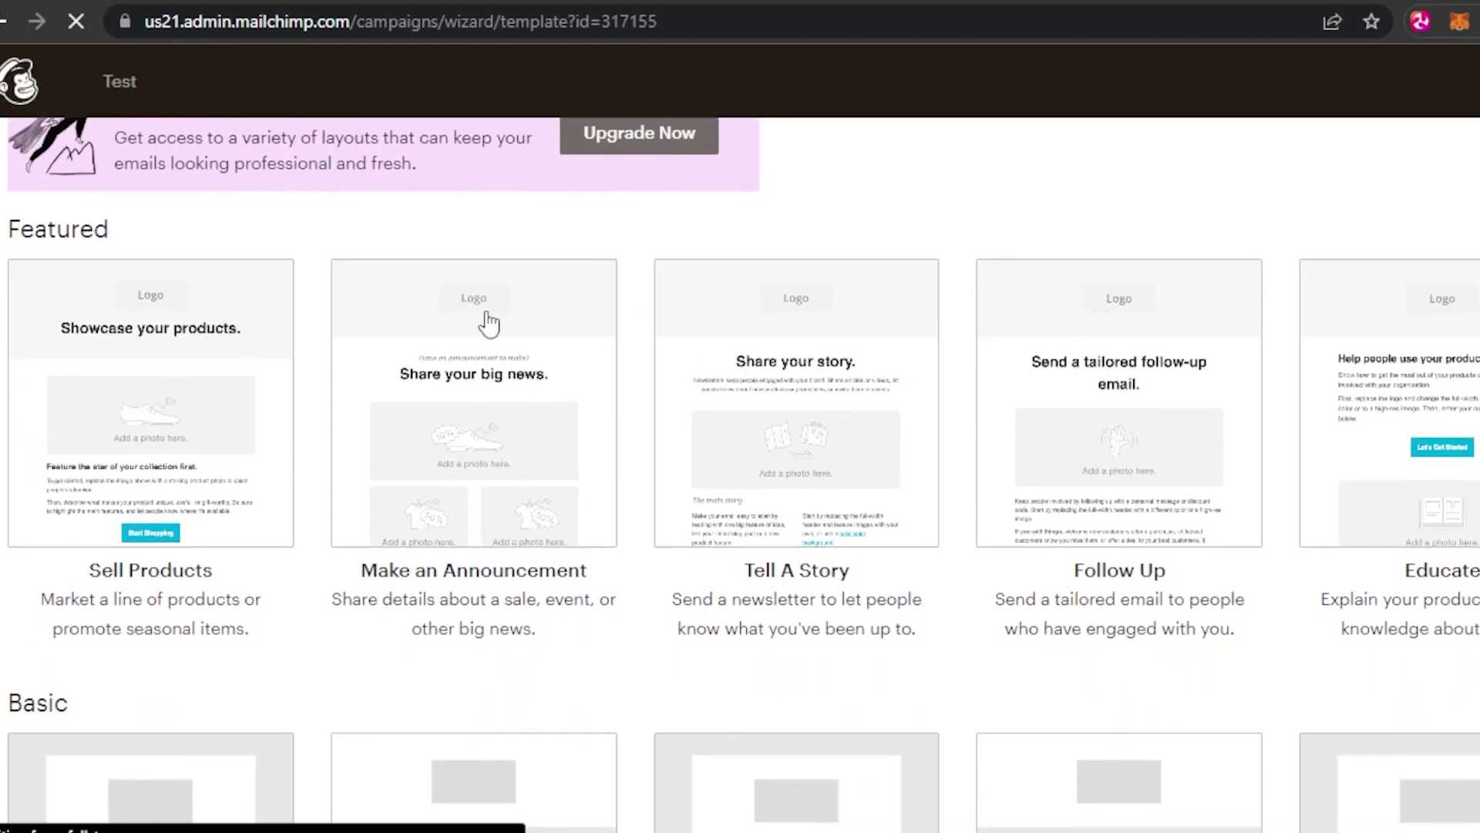
pyautogui.scroll(-5, 740, 462)
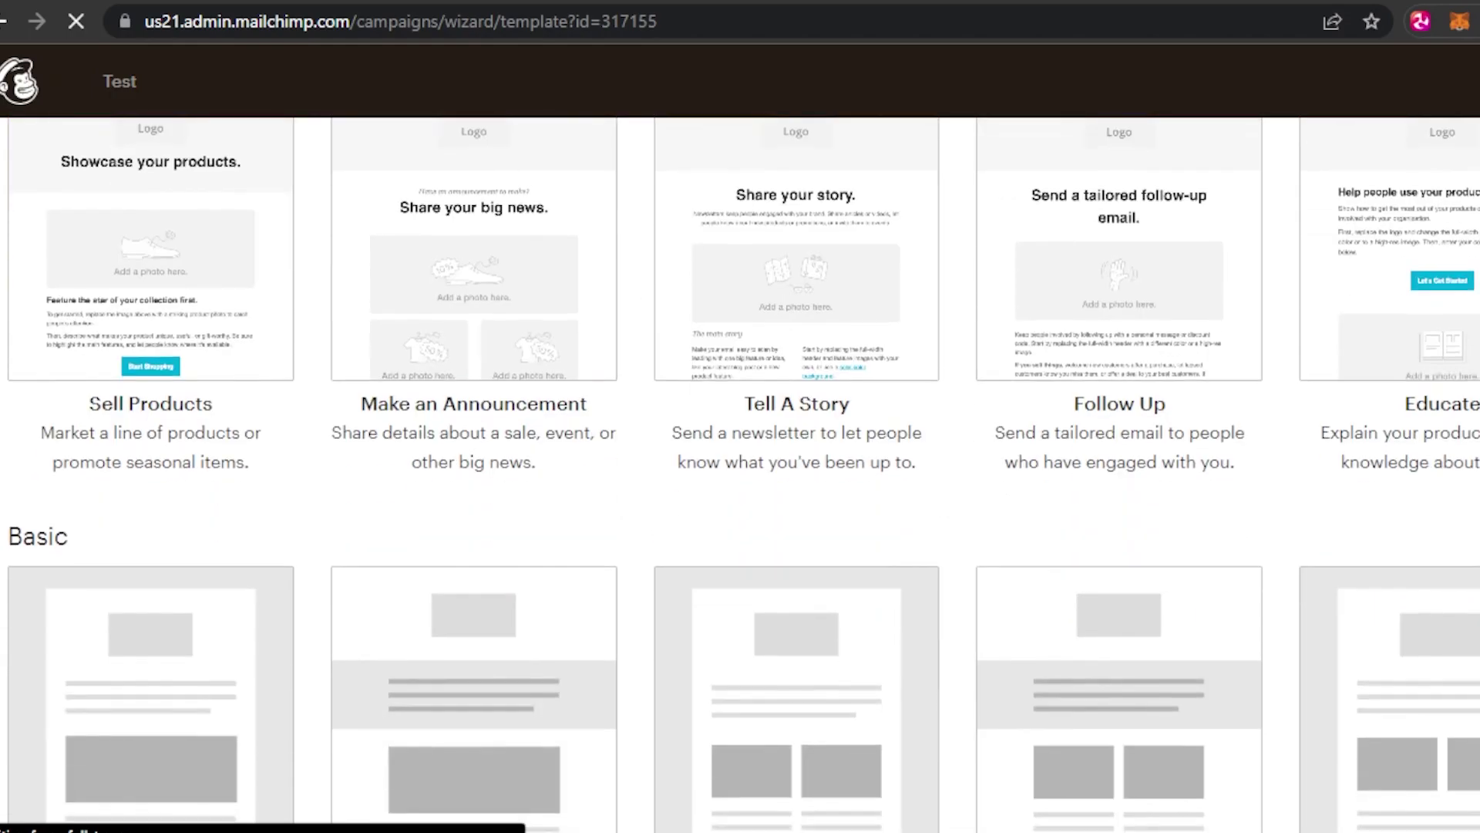
pyautogui.scroll(5, 578, 568)
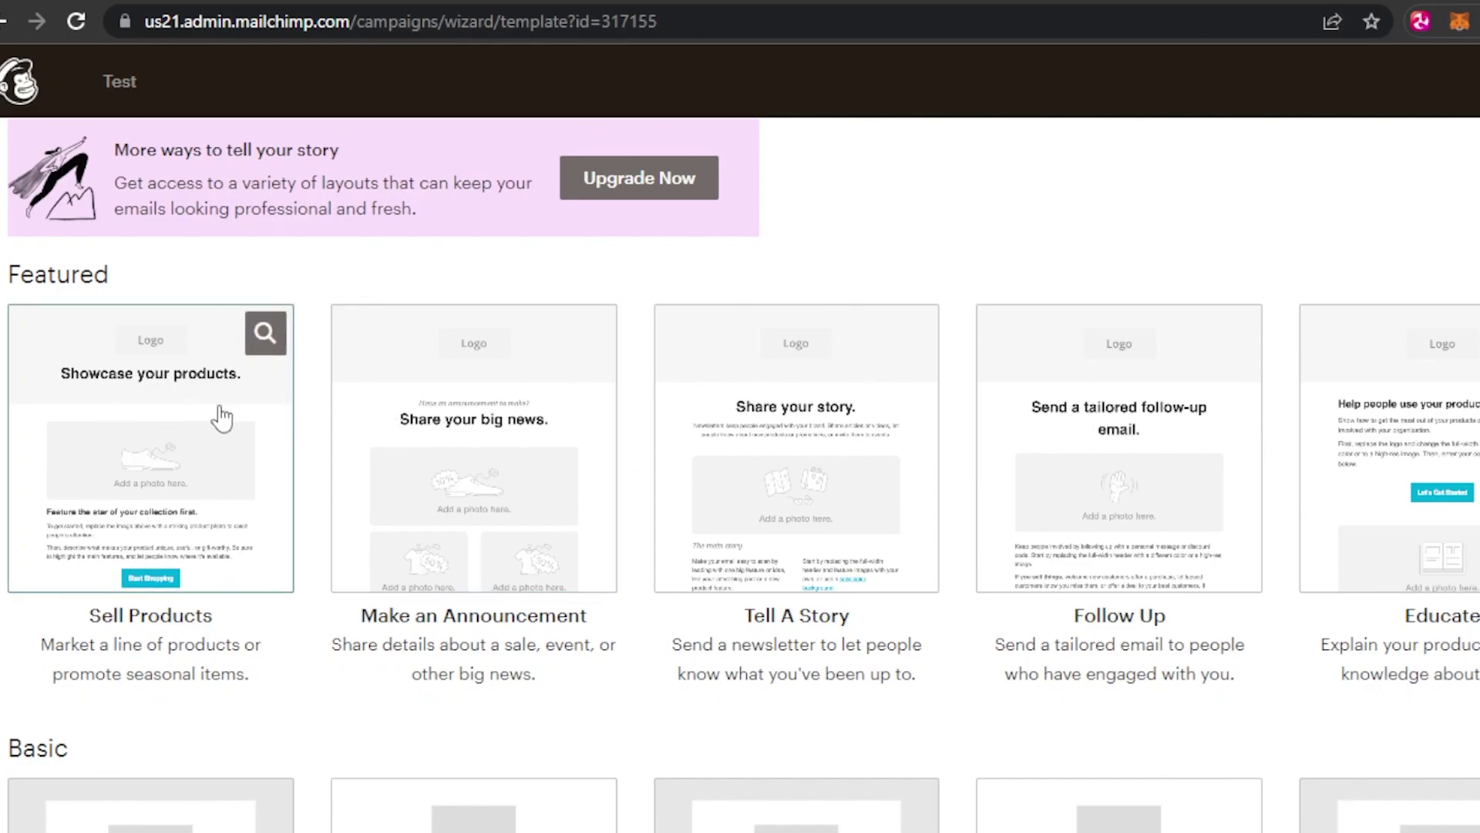
pyautogui.click(485, 431)
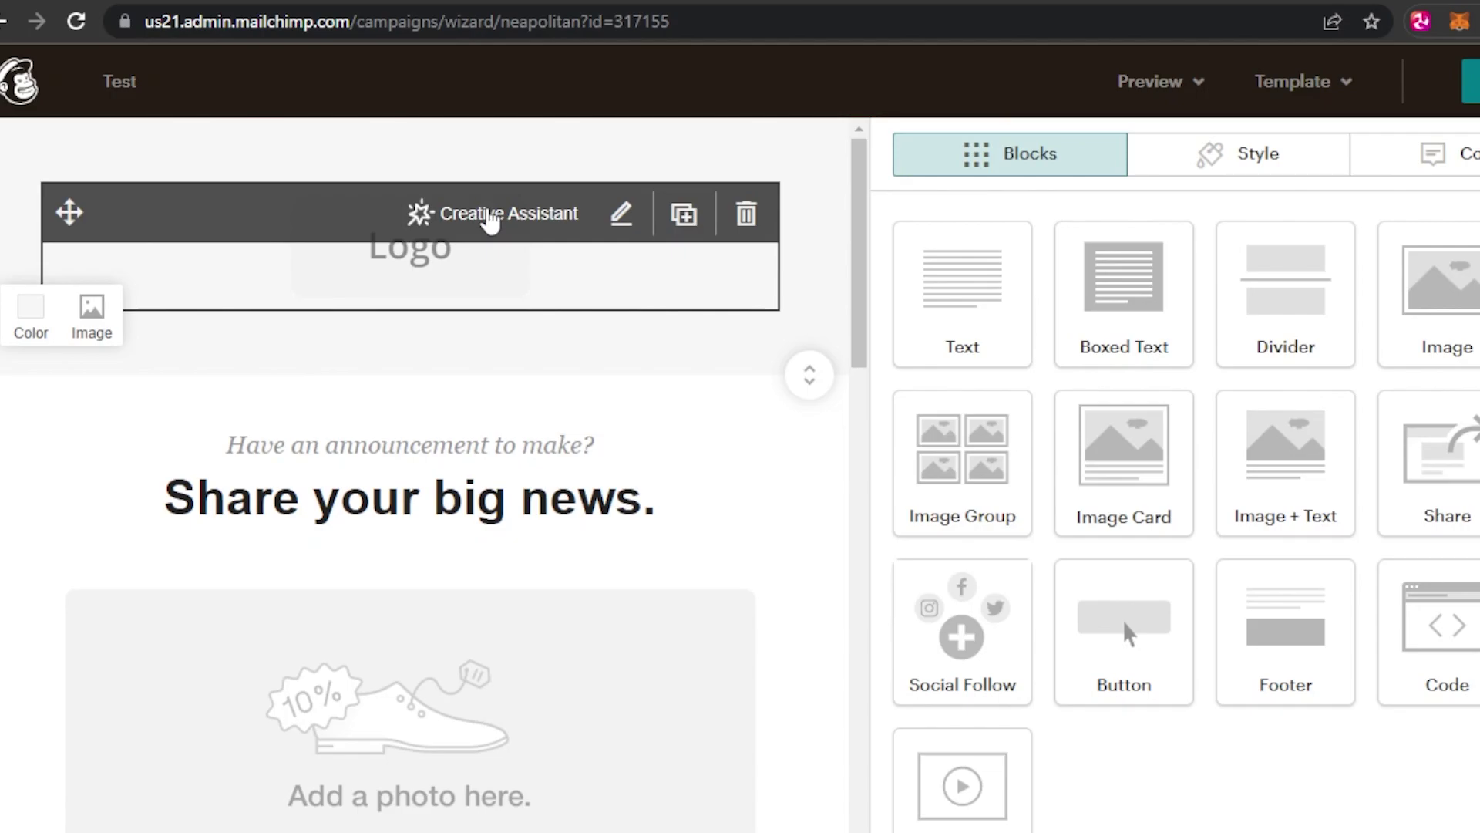
pyautogui.hotkey('ctrl', 'Tab')
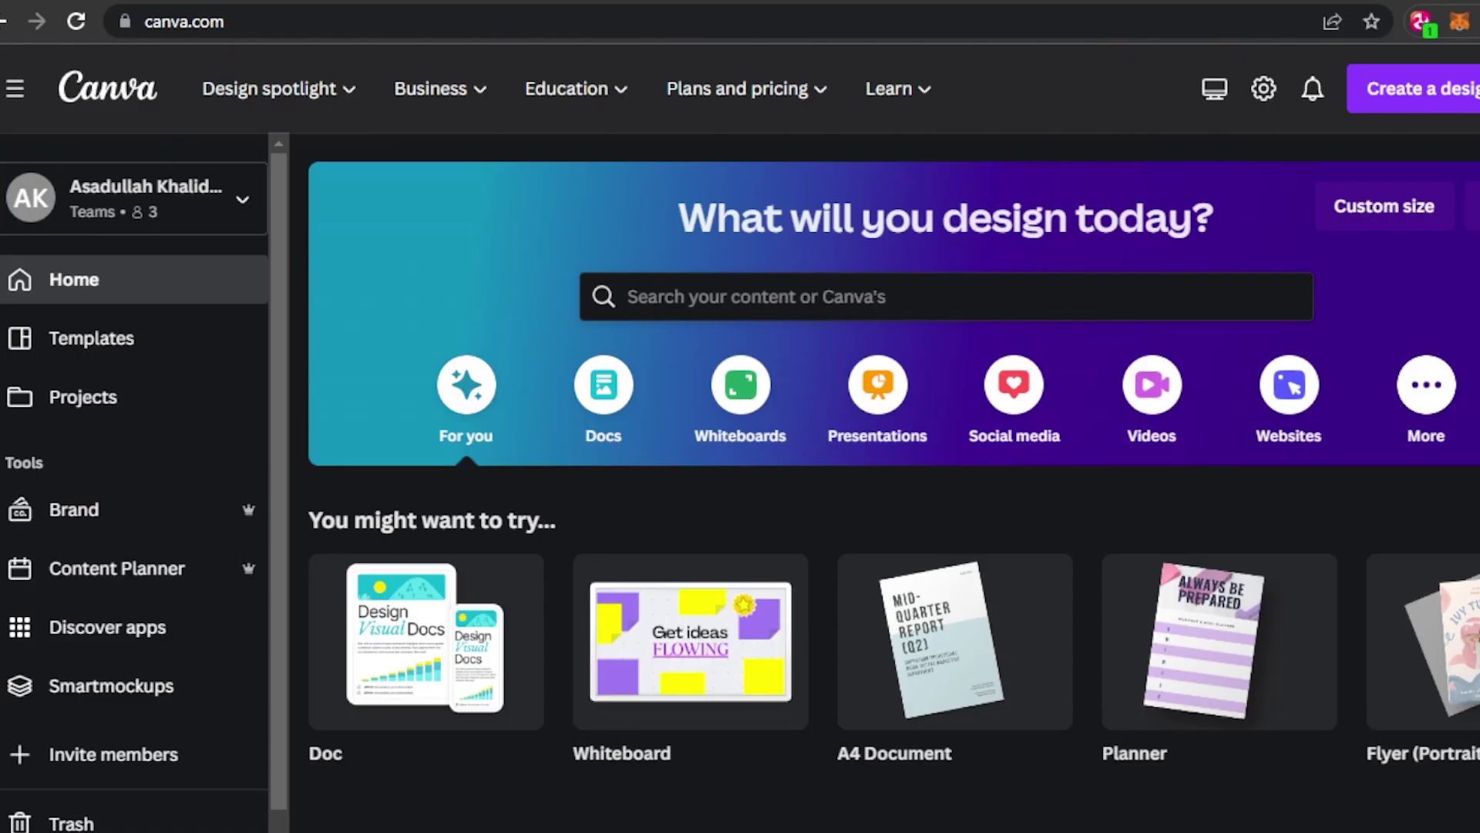
# Browse Canva's 'email banner' results and open the Short Haircut Photo Banner template
pyautogui.scroll(-1, 277, 220)
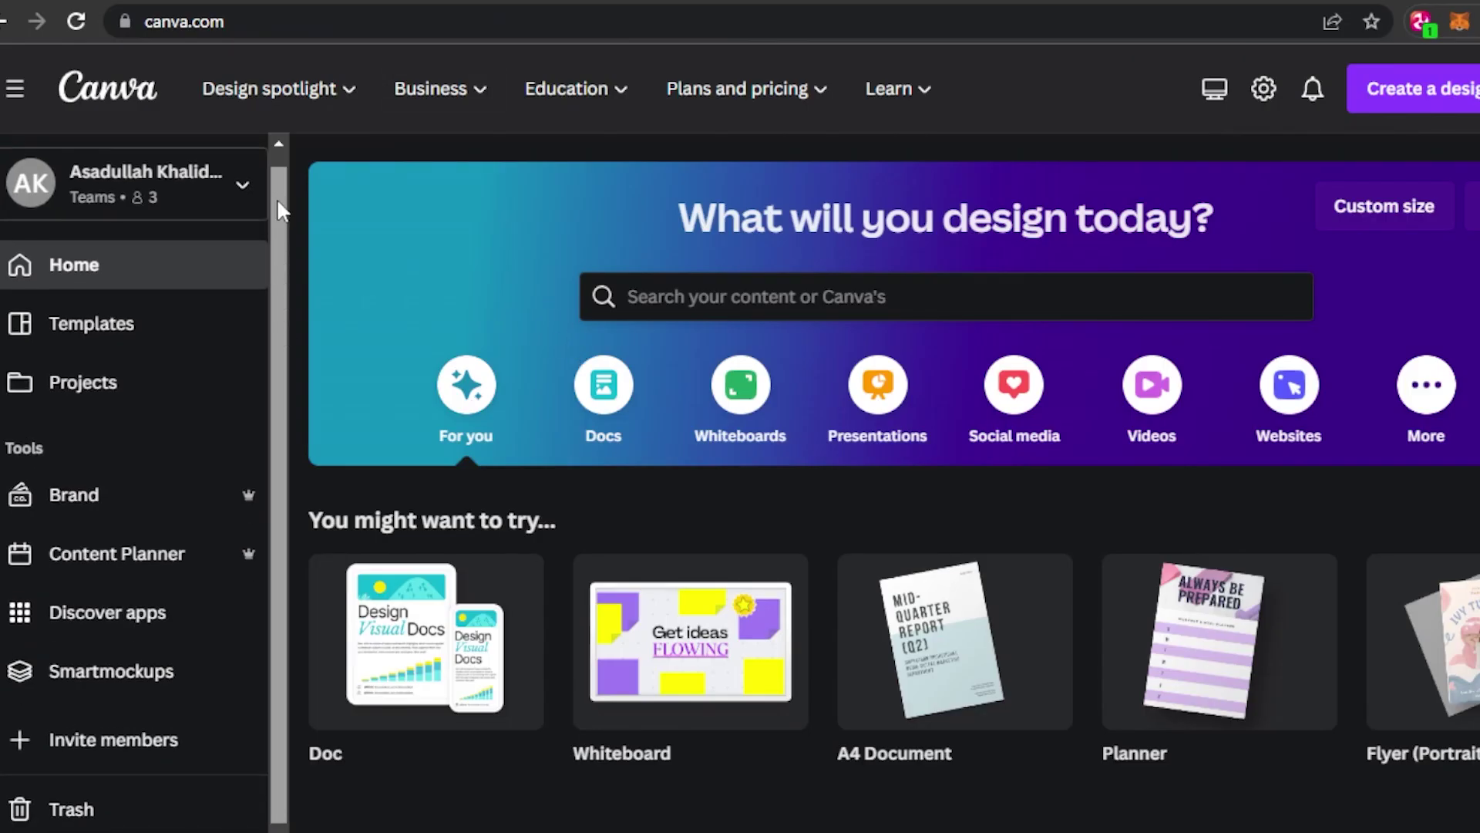
pyautogui.scroll(1, 279, 216)
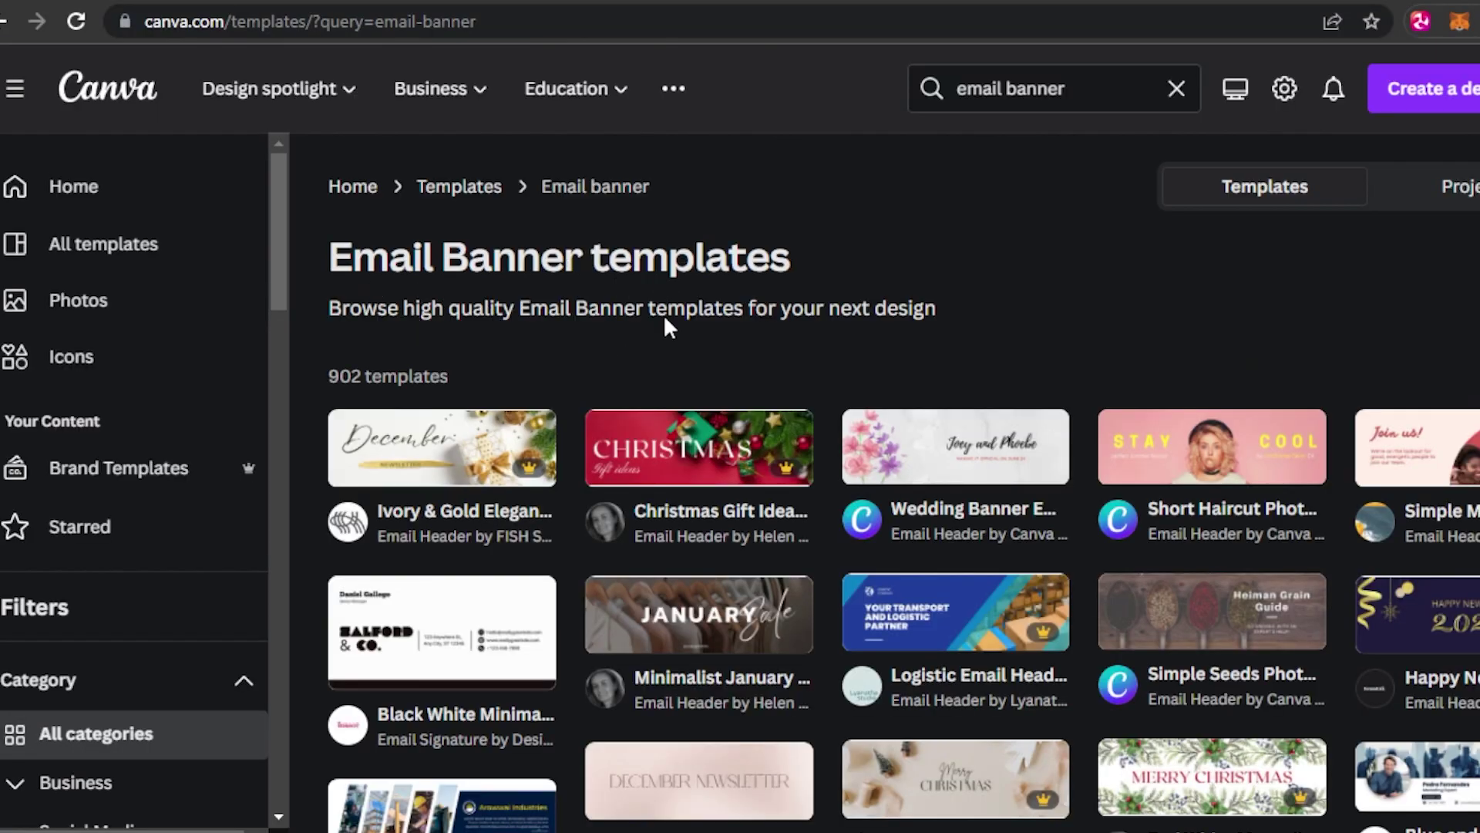
pyautogui.scroll(-3, 902, 481)
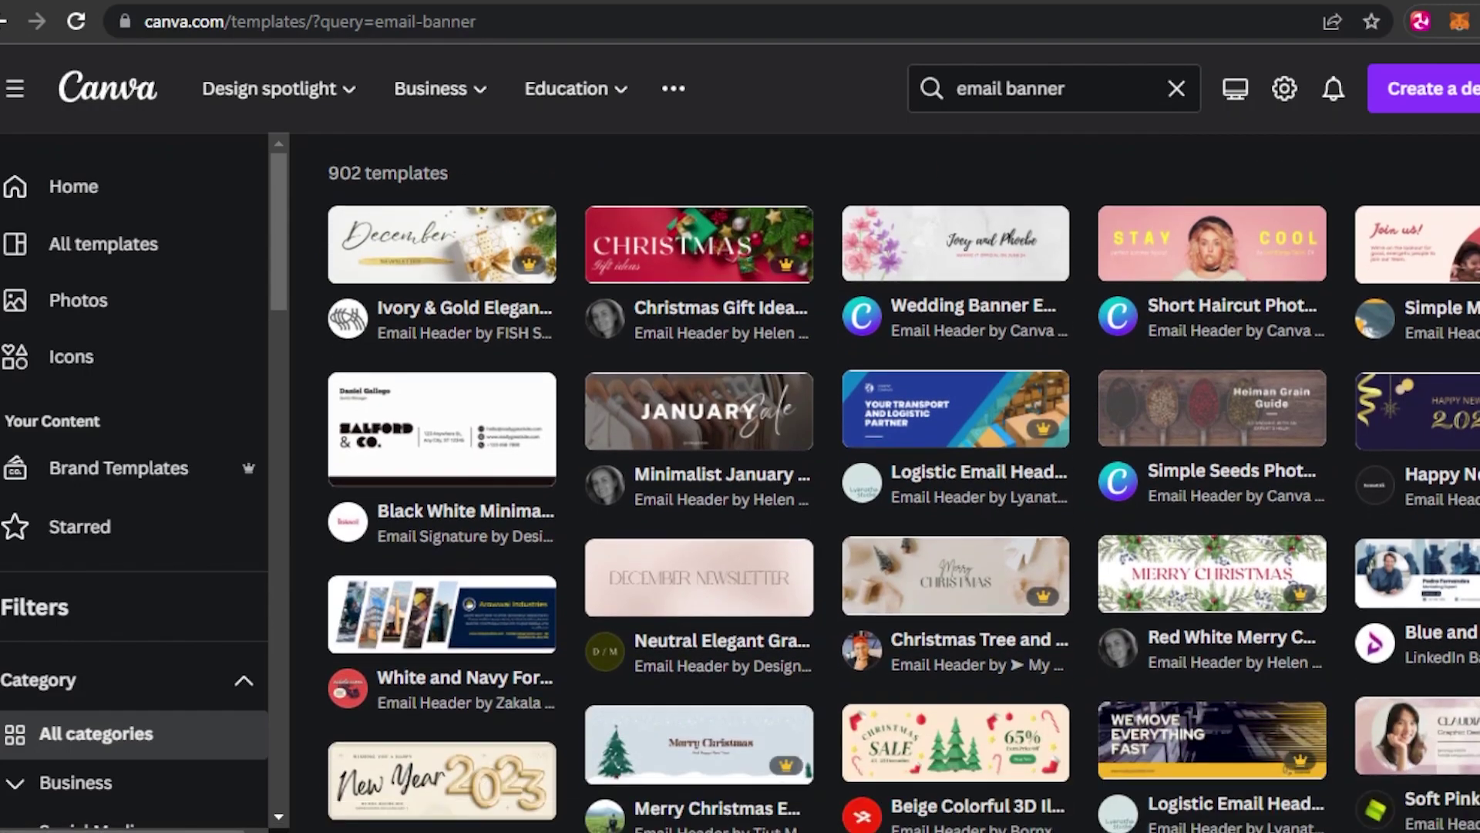
pyautogui.scroll(-10, 902, 482)
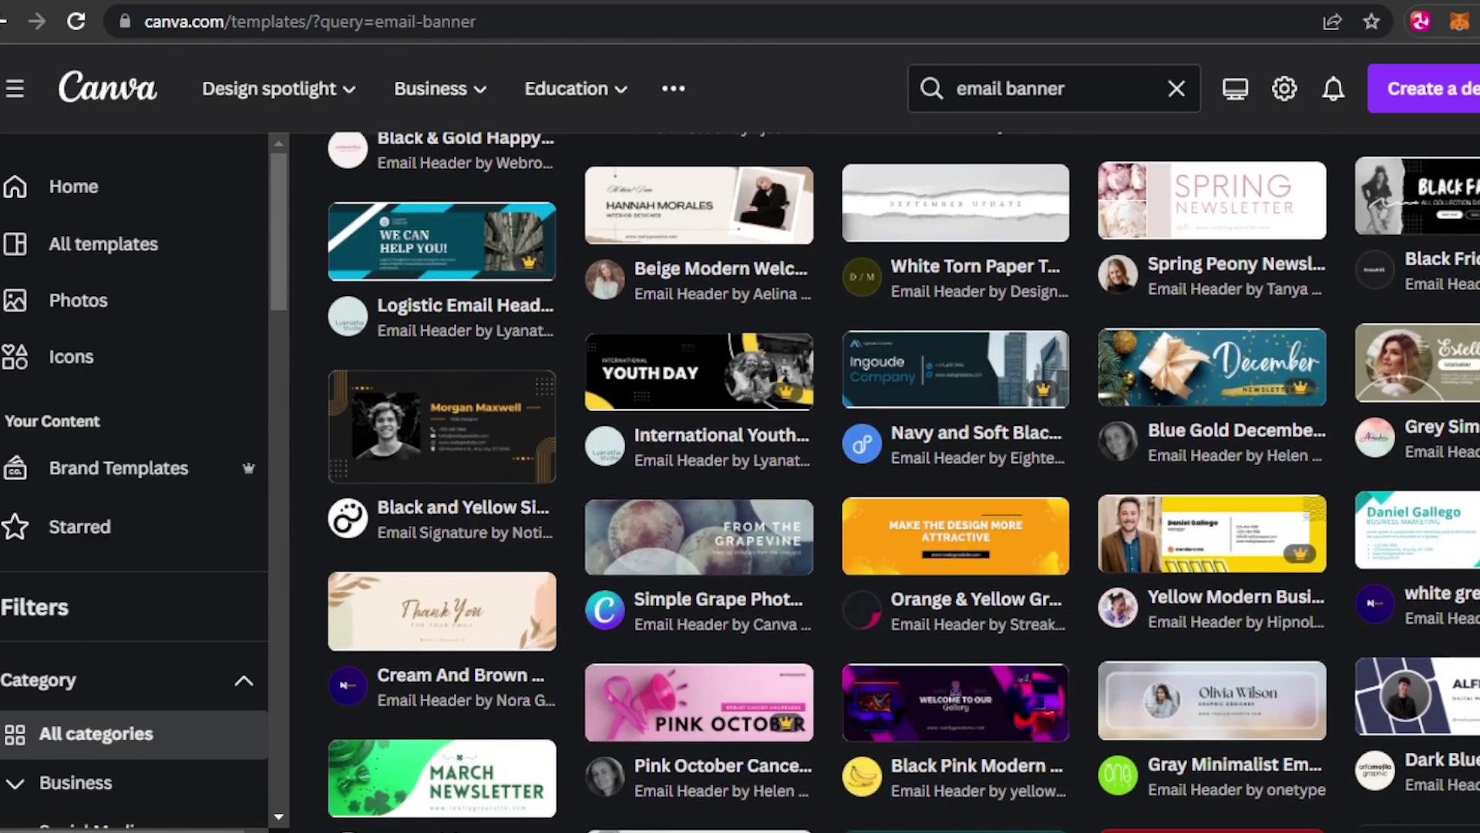
pyautogui.scroll(12, 902, 482)
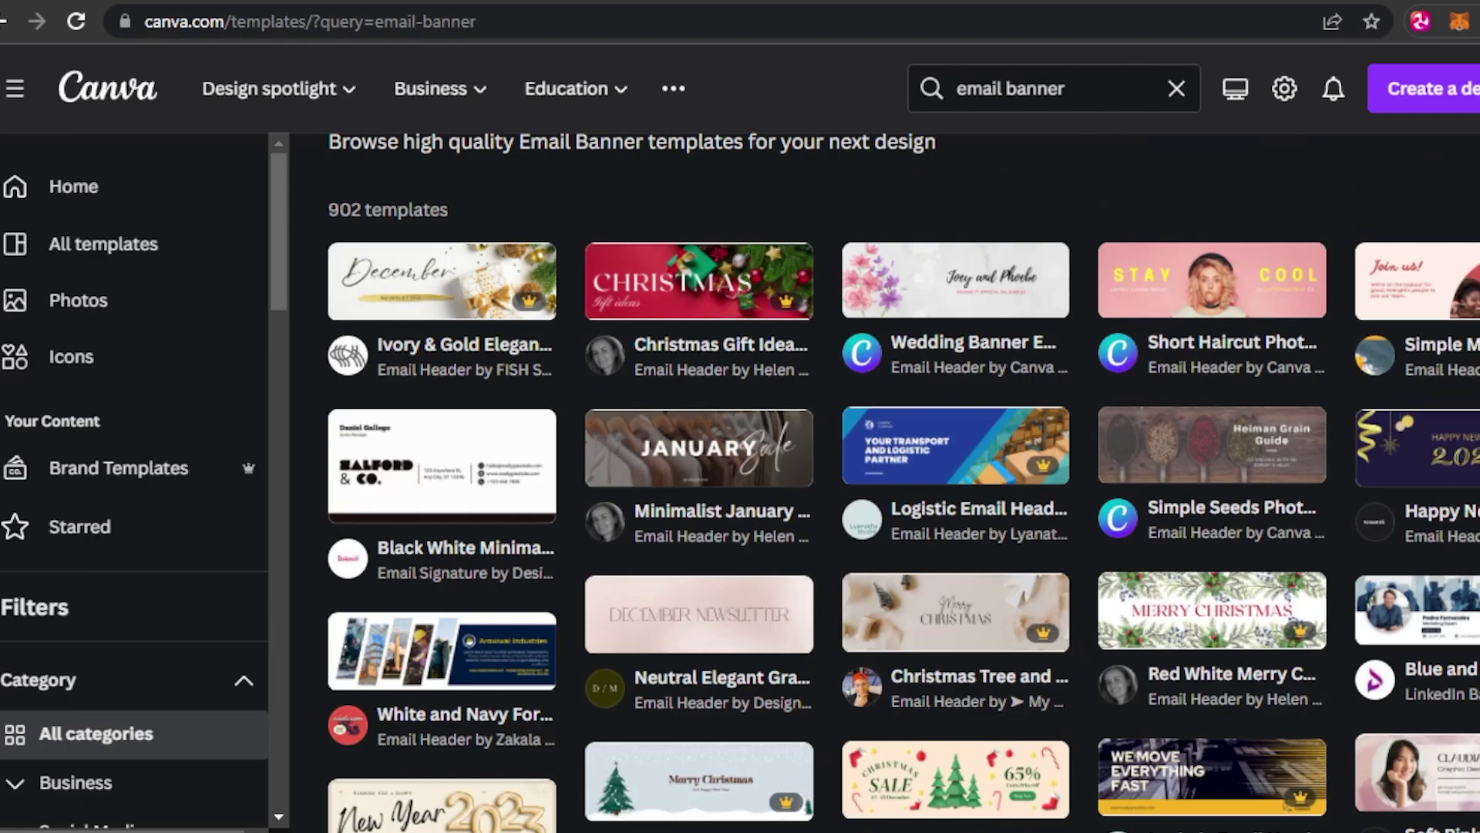
pyautogui.scroll(-11, 902, 482)
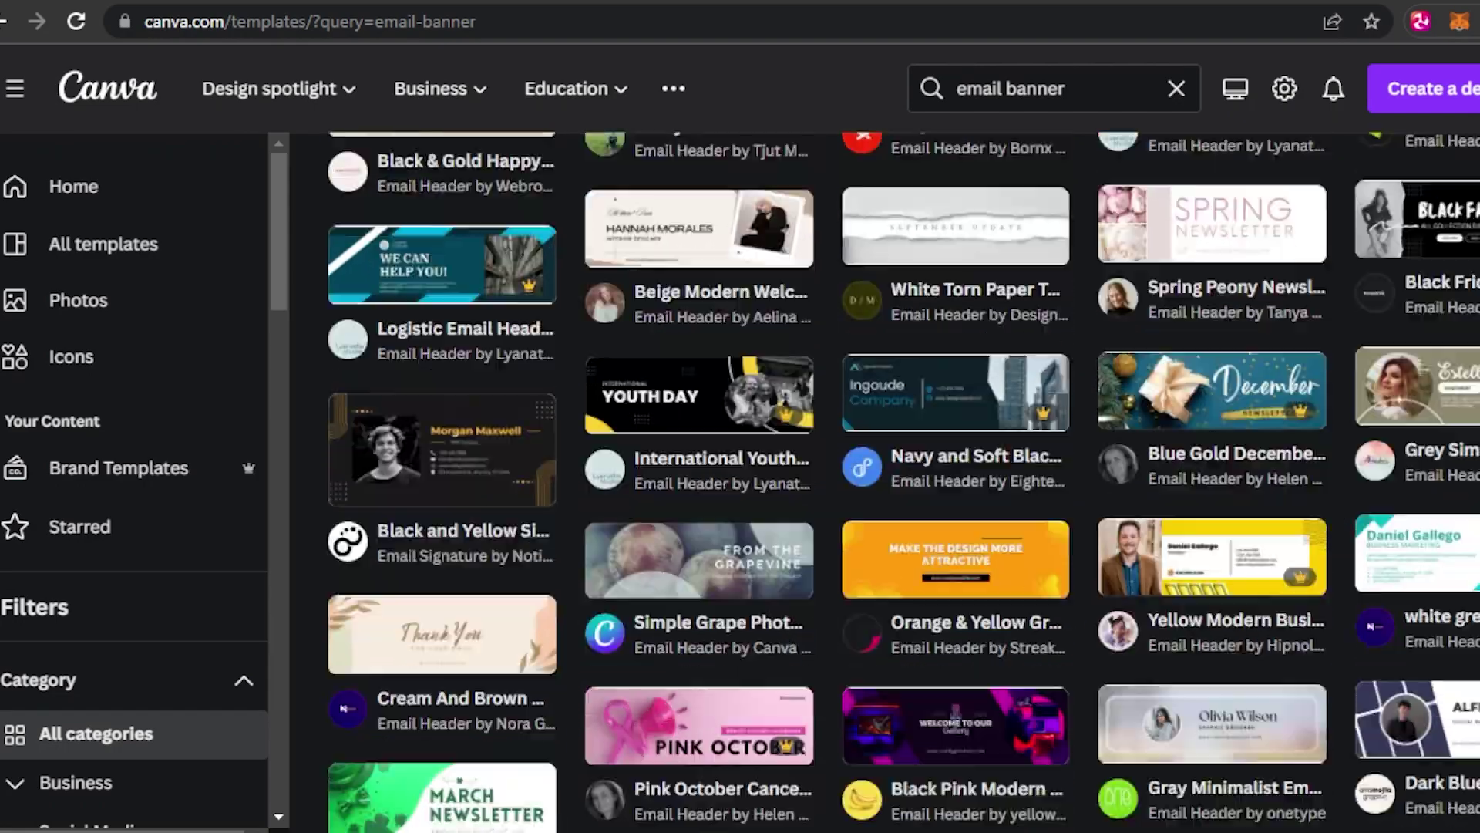
pyautogui.scroll(11, 902, 482)
pyautogui.scroll(-1, 902, 482)
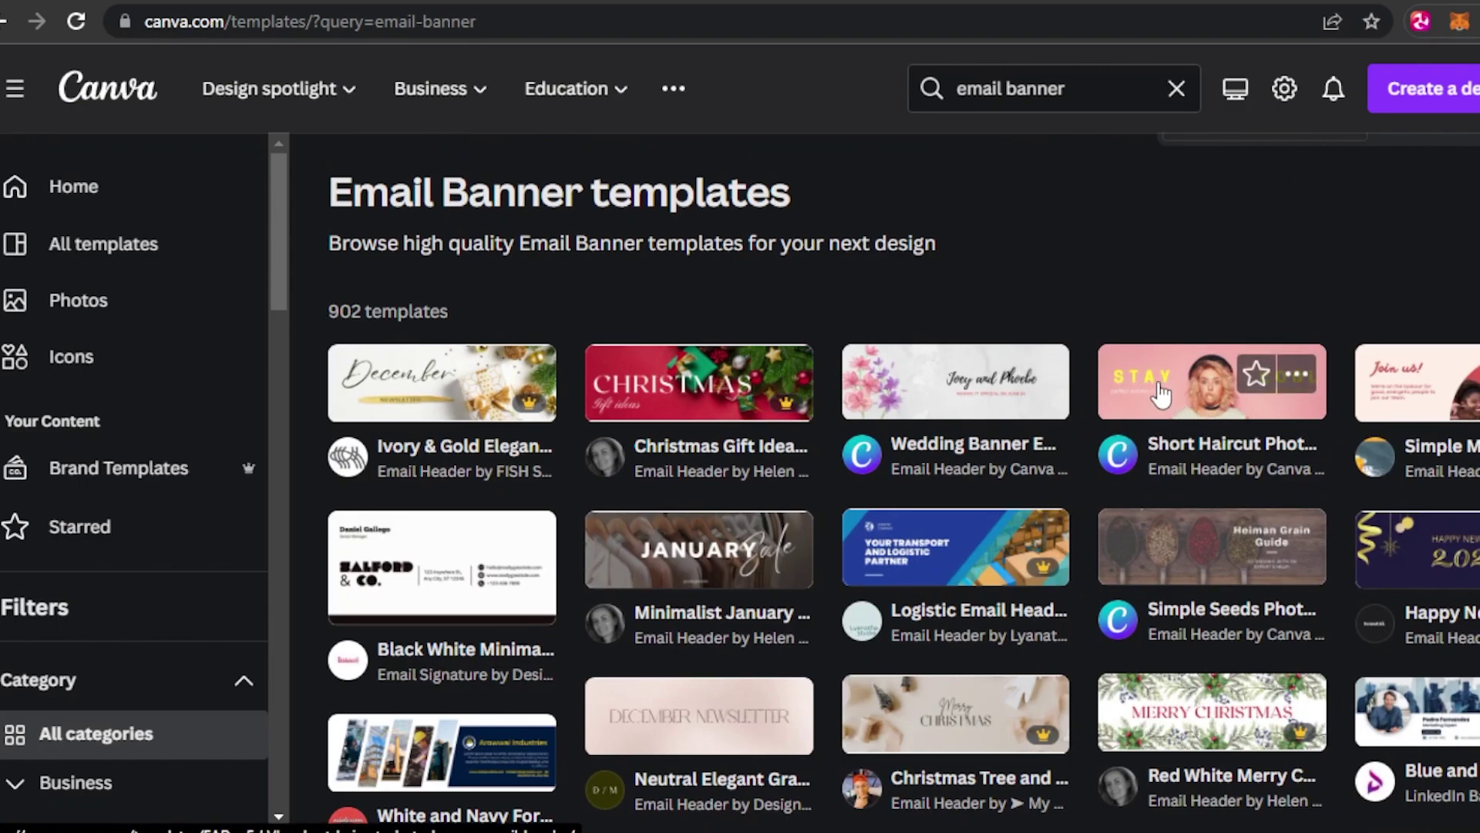
pyautogui.click(1170, 388)
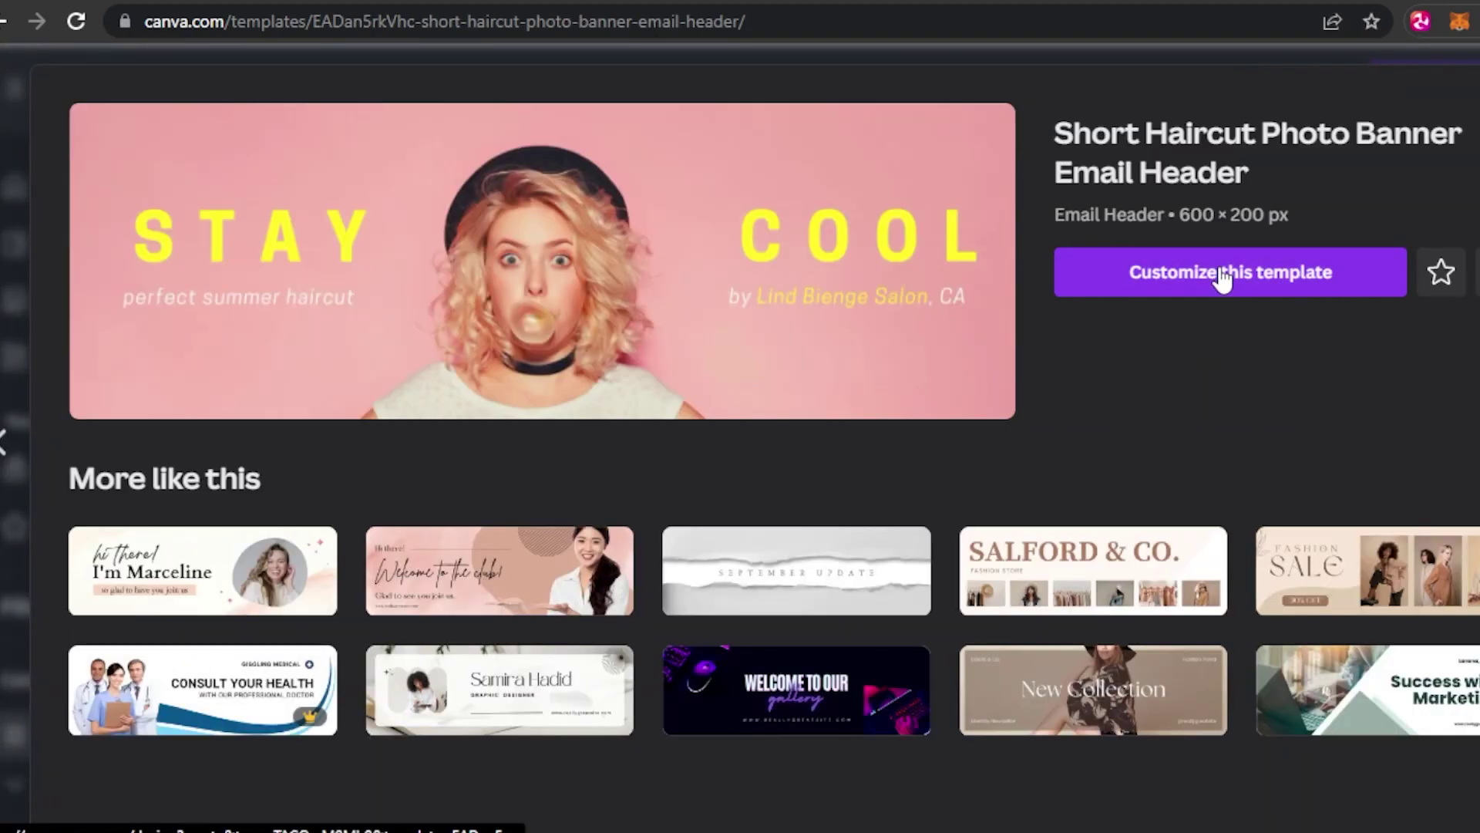
# Delete the template's STAY COOL text boxes and its background photo to leave a blank banner
pyautogui.click(1221, 274)
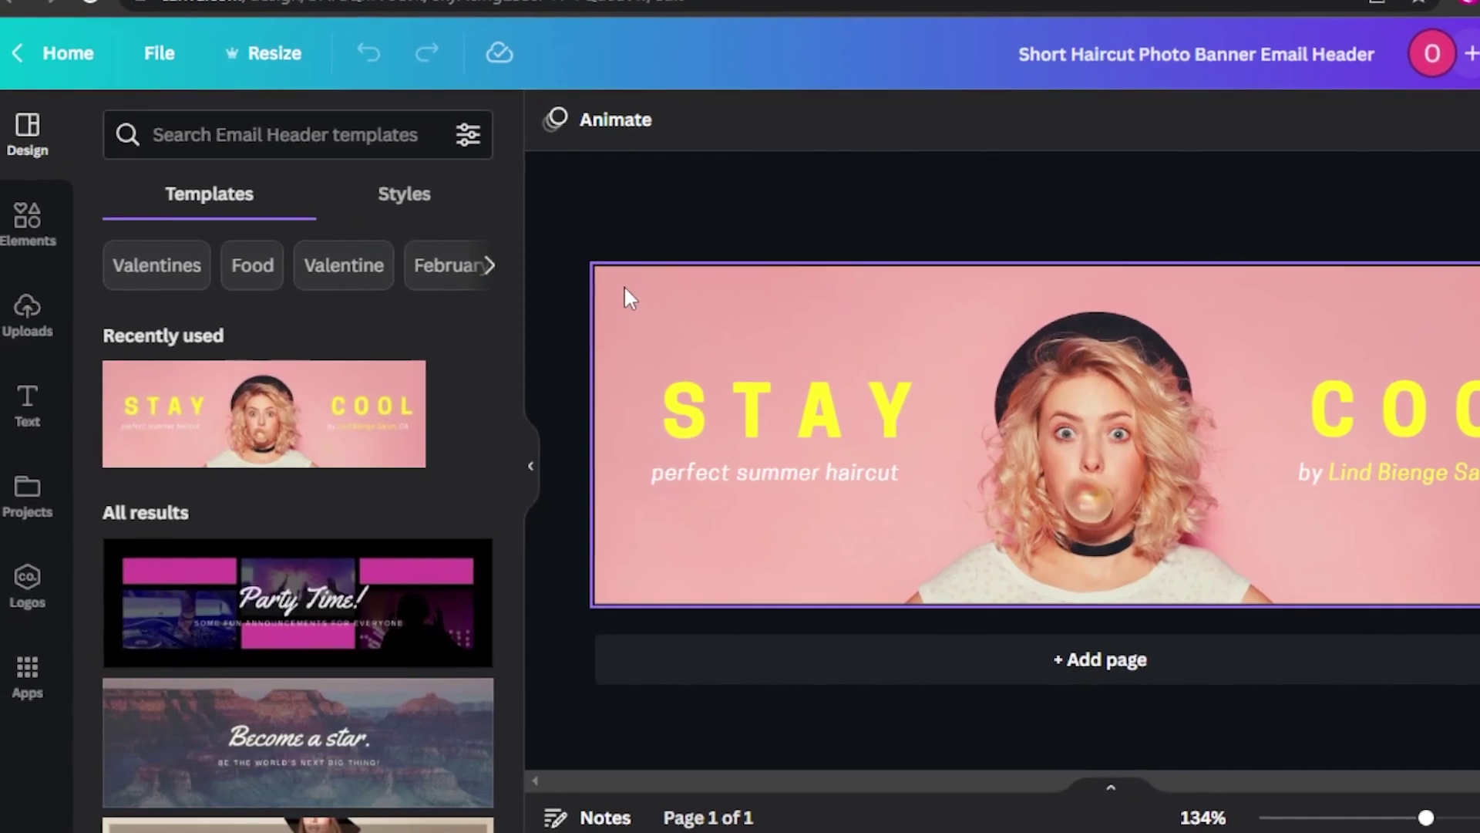
pyautogui.moveTo(636, 277); pyautogui.dragTo(1476, 640)
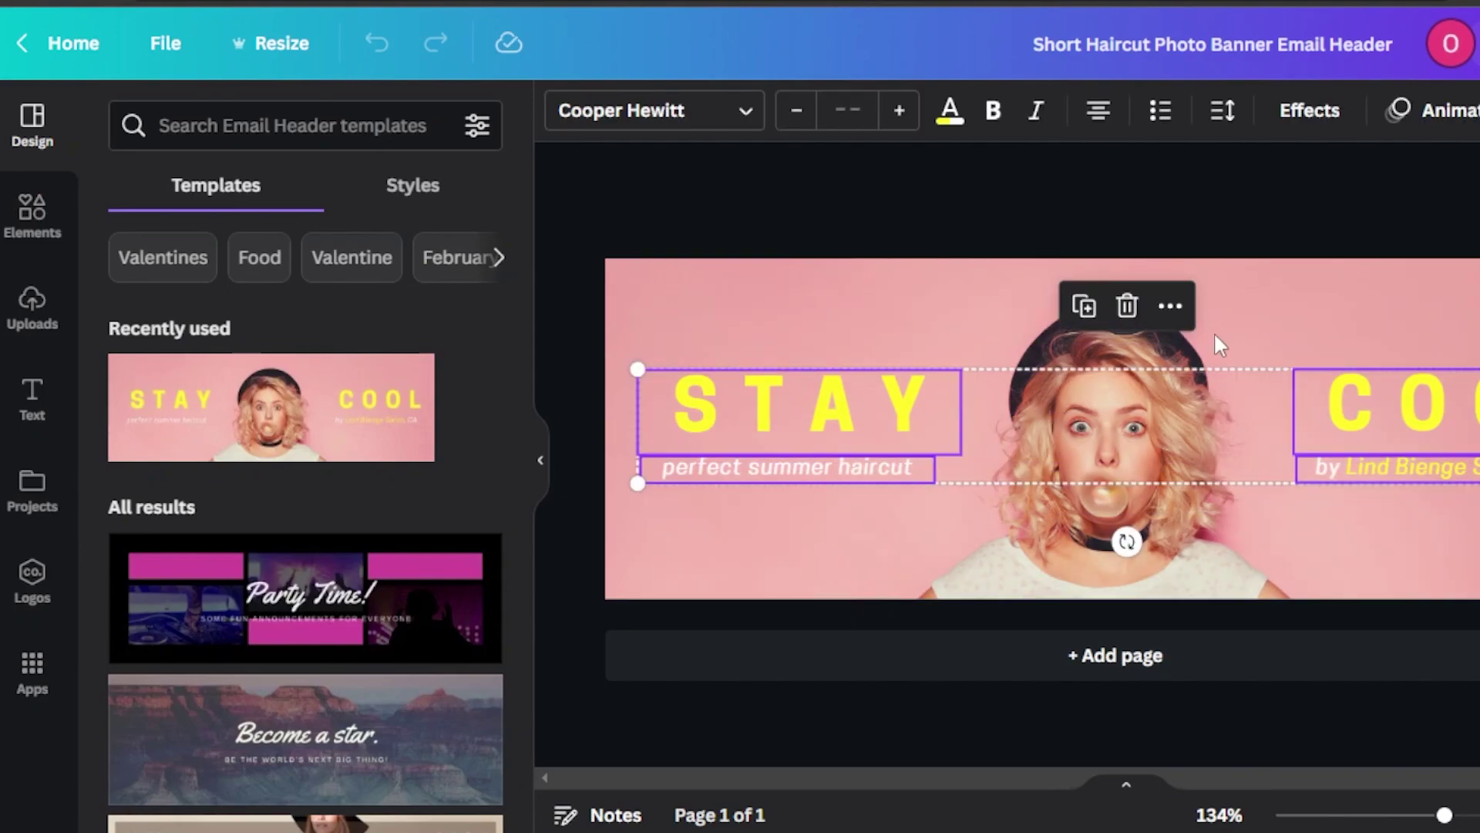
pyautogui.click(1127, 306)
pyautogui.click(1149, 399)
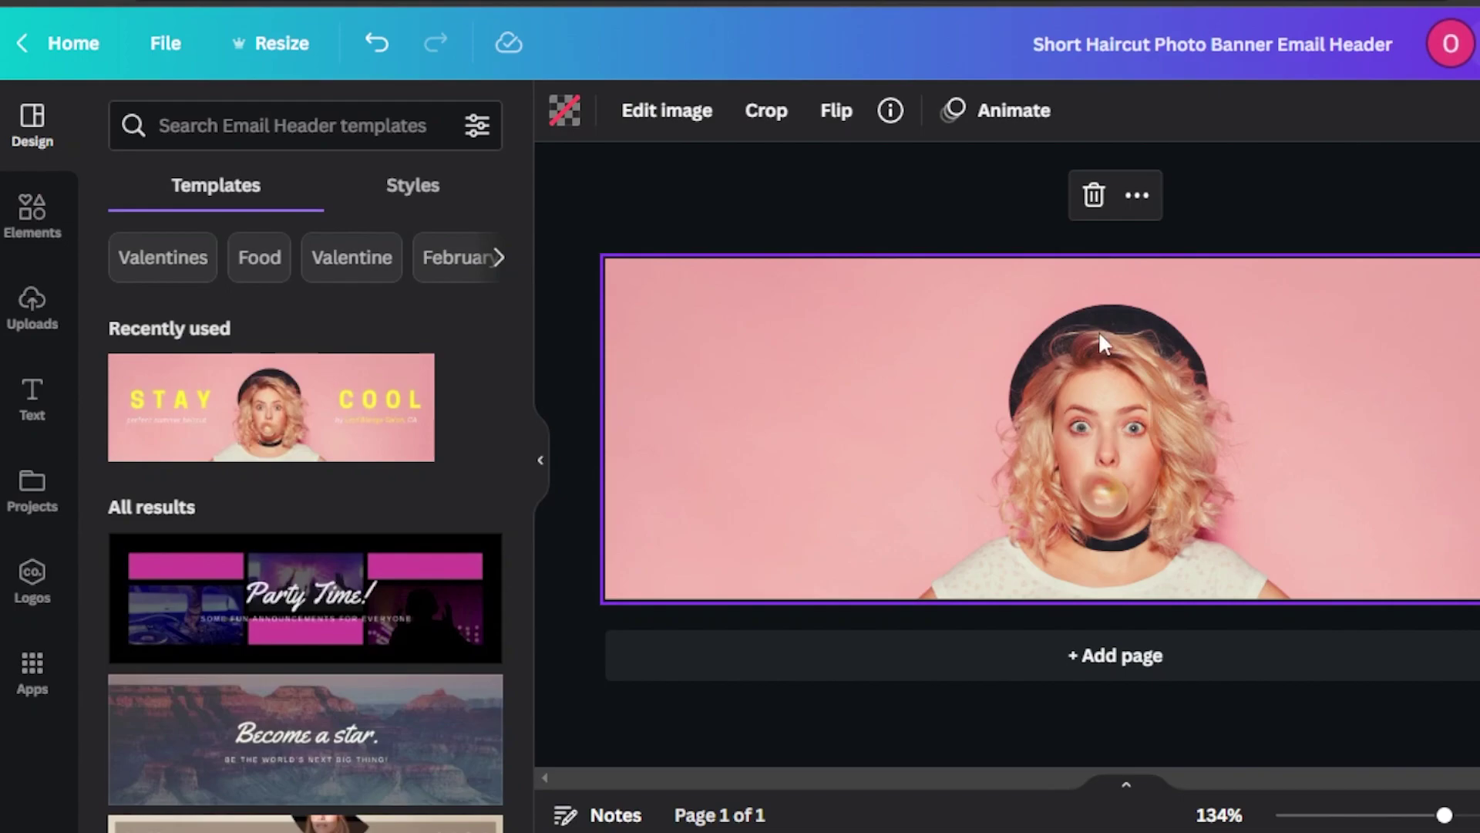
pyautogui.click(1094, 195)
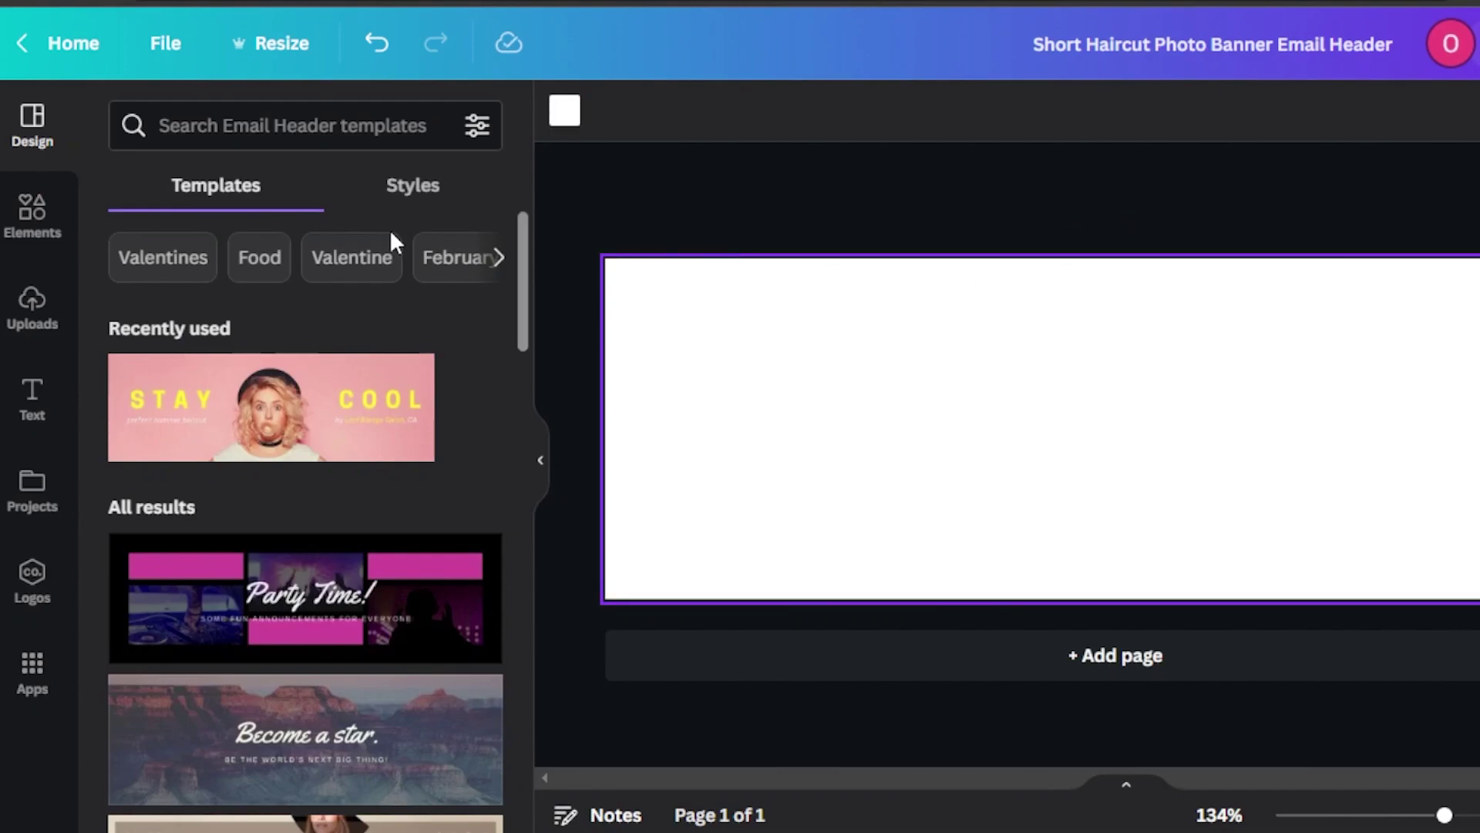
# Add a heading reading 'THE SOCIAL GUIDE' to the blank banner and size it
pyautogui.click(28, 408)
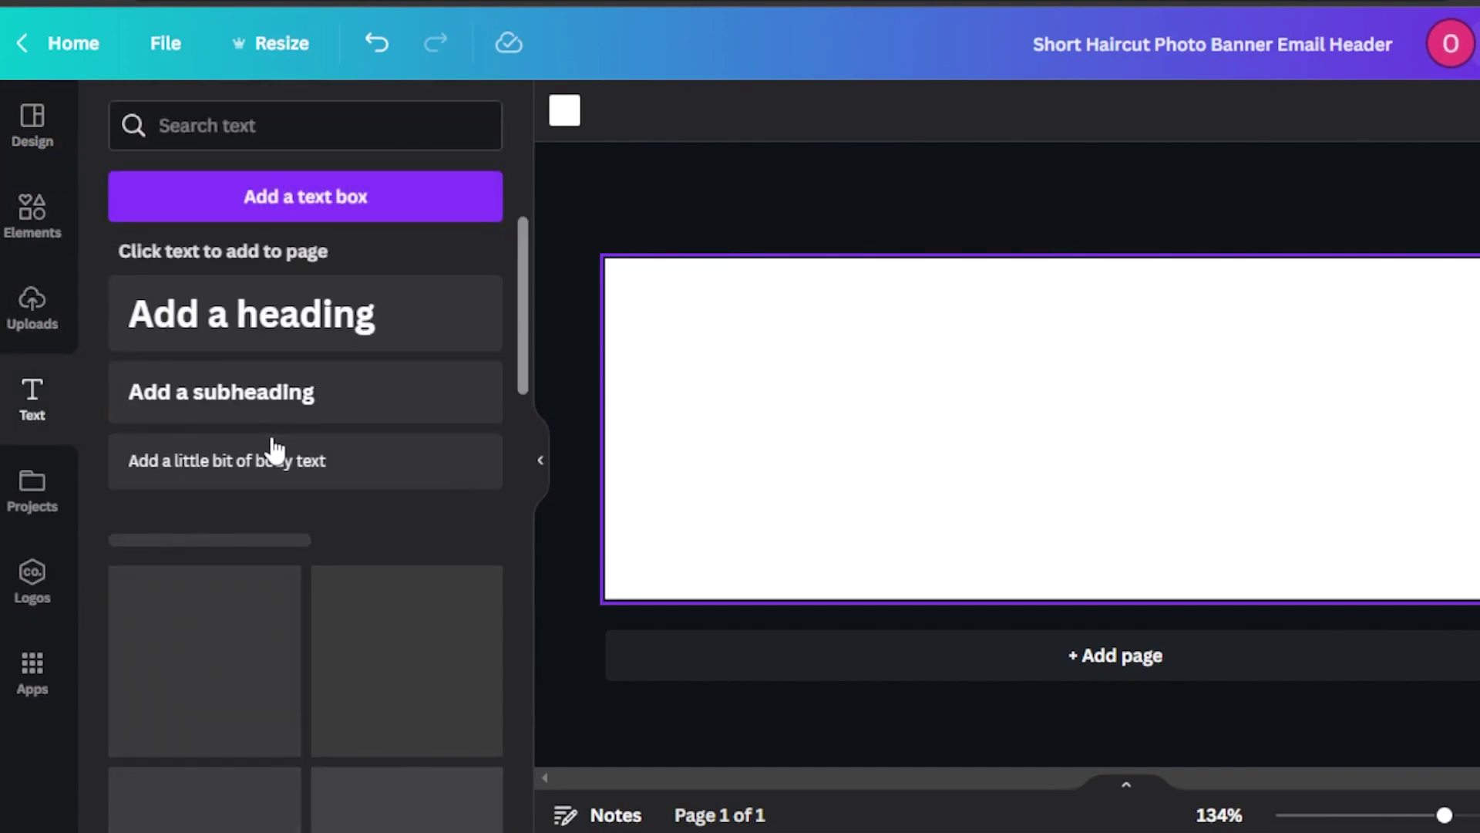
pyautogui.click(306, 314)
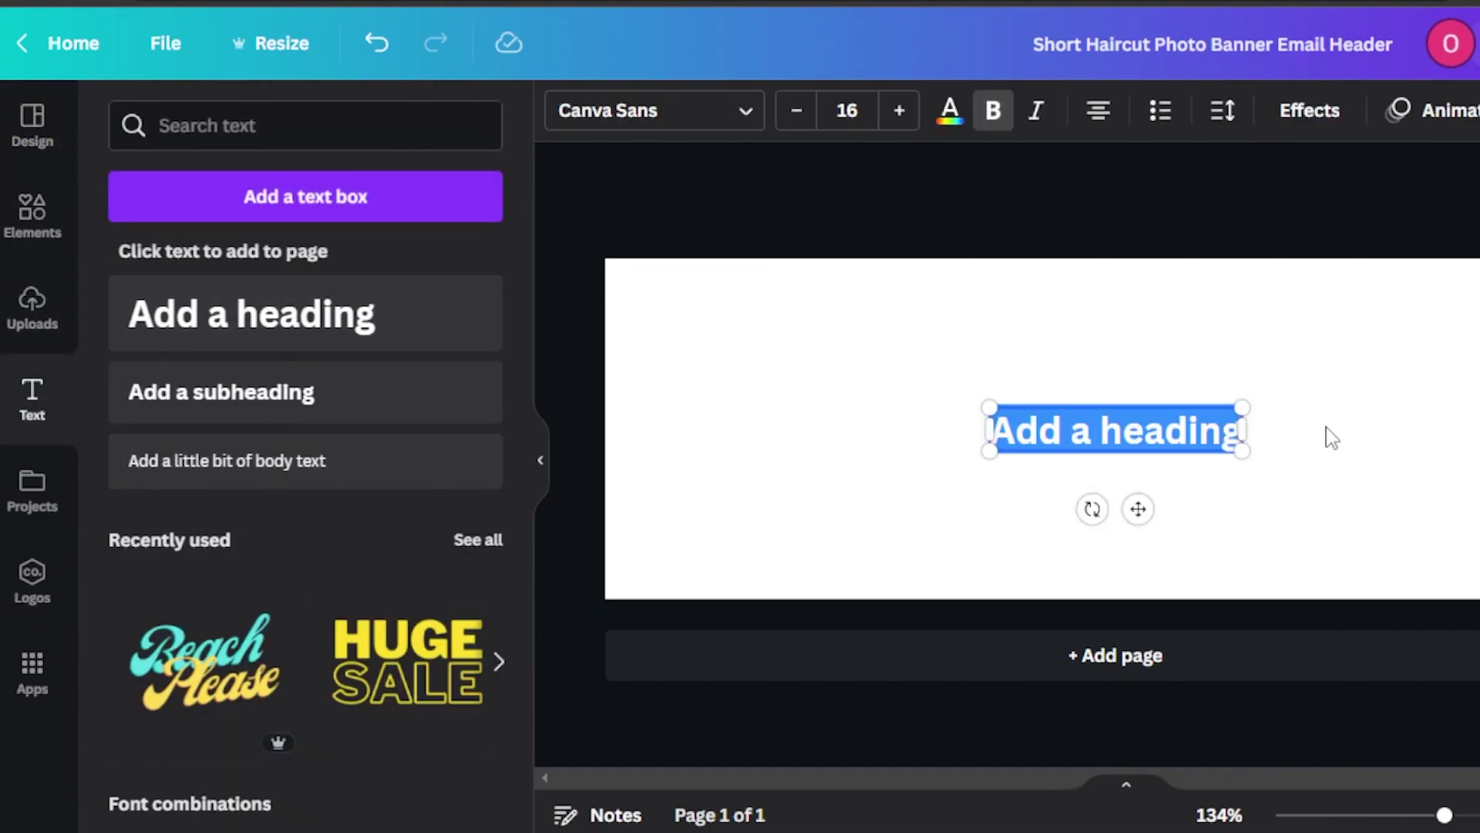
pyautogui.moveTo(1242, 450); pyautogui.dragTo(1472, 567)
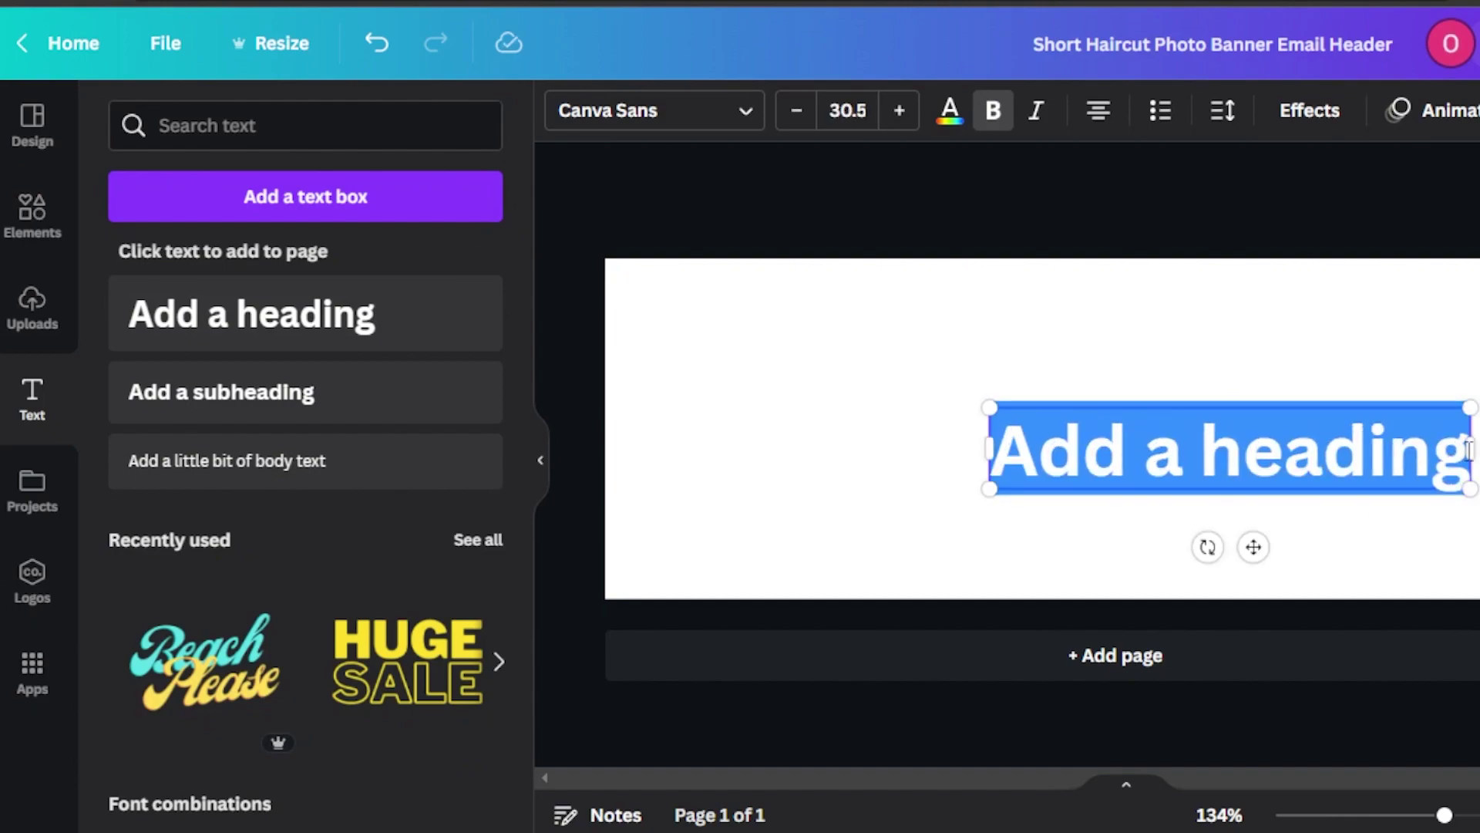
pyautogui.hotkey('ctrl', 'v')
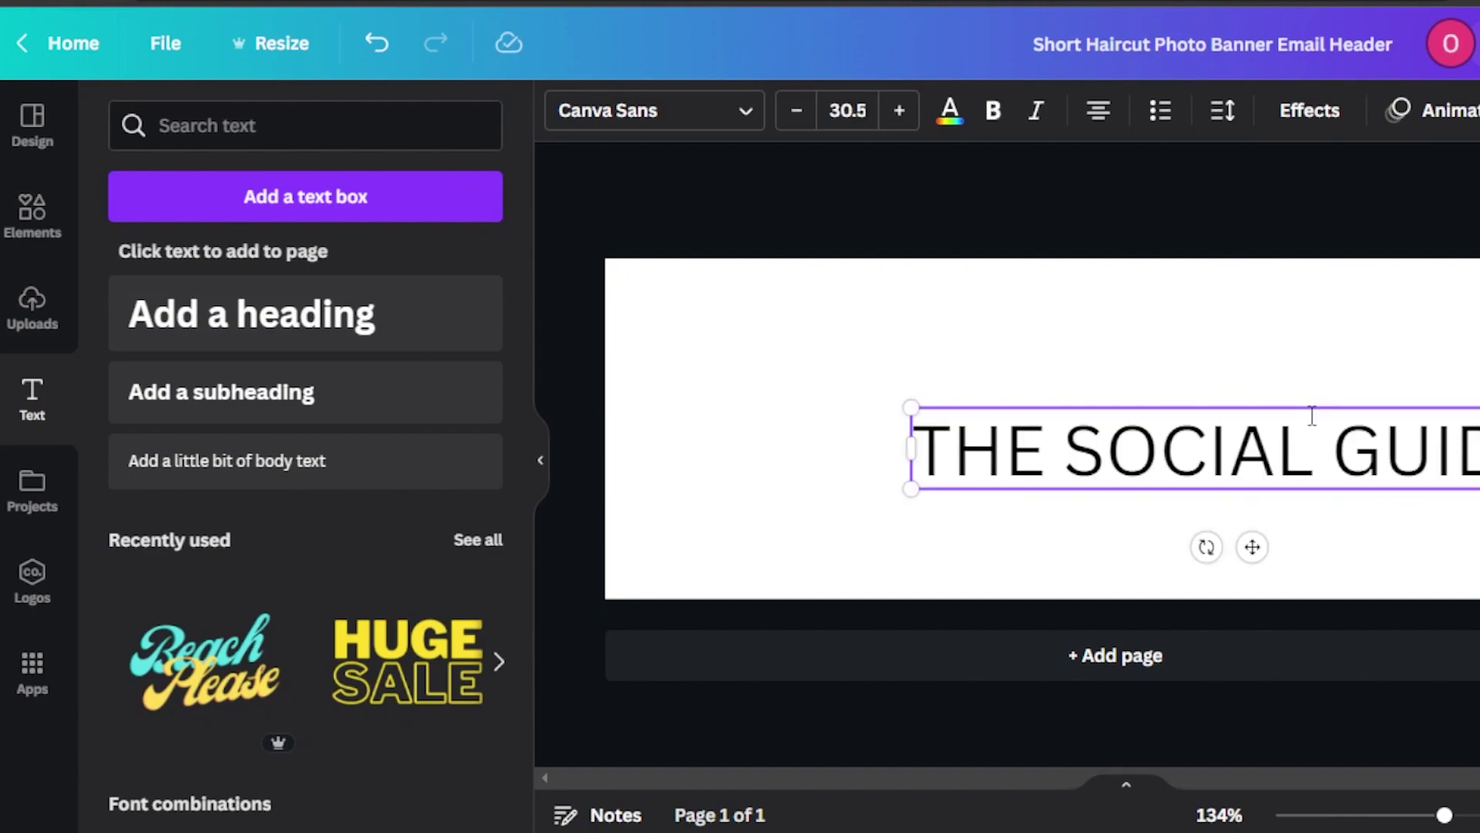
pyautogui.moveTo(1306, 404); pyautogui.dragTo(1167, 382)
pyautogui.moveTo(733, 350); pyautogui.dragTo(729, 348)
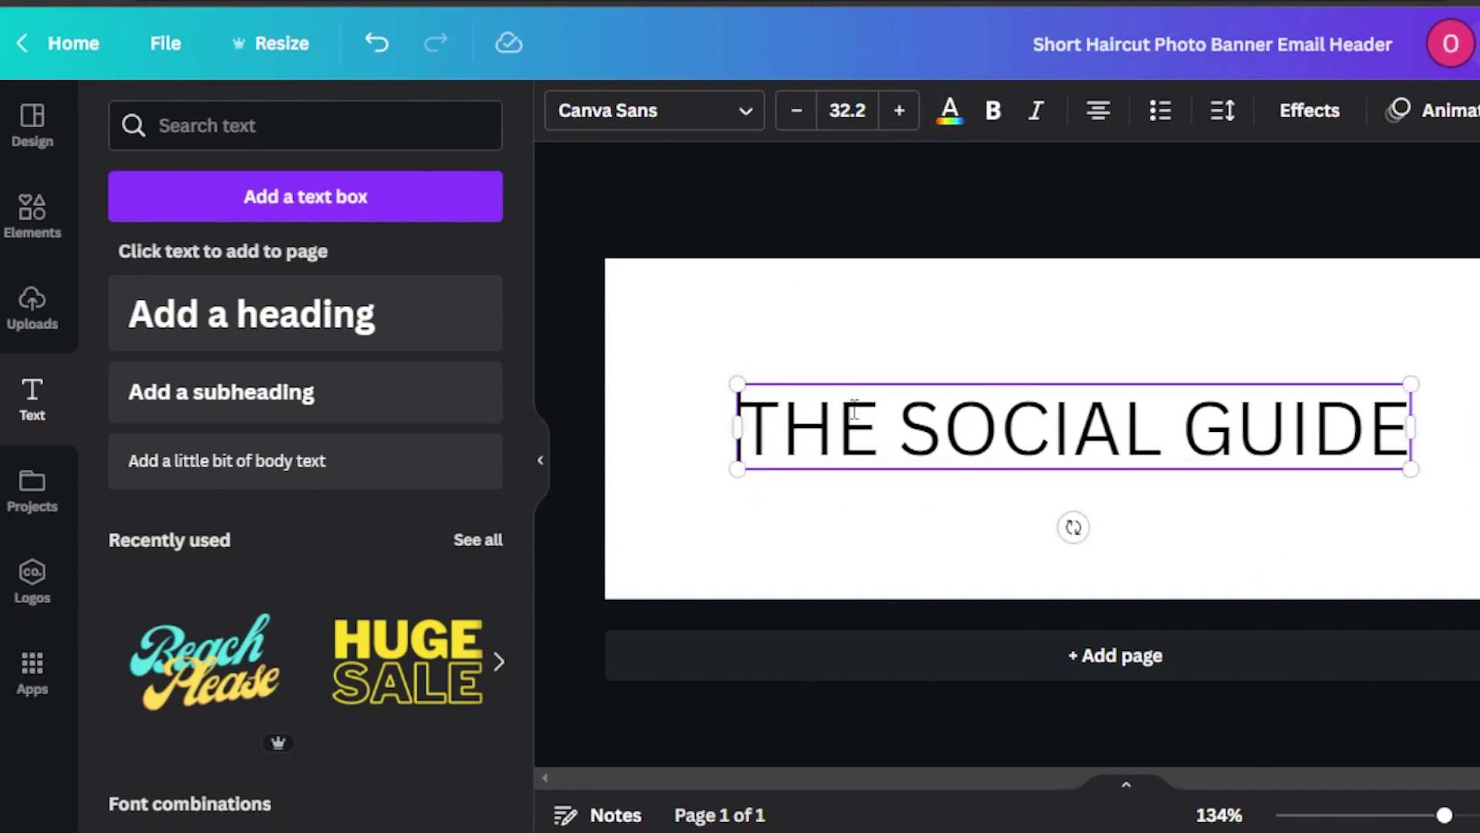
# Make the heading orange and bold, then enlarge and reposition it on the banner
pyautogui.moveTo(855, 410); pyautogui.dragTo(1403, 408)
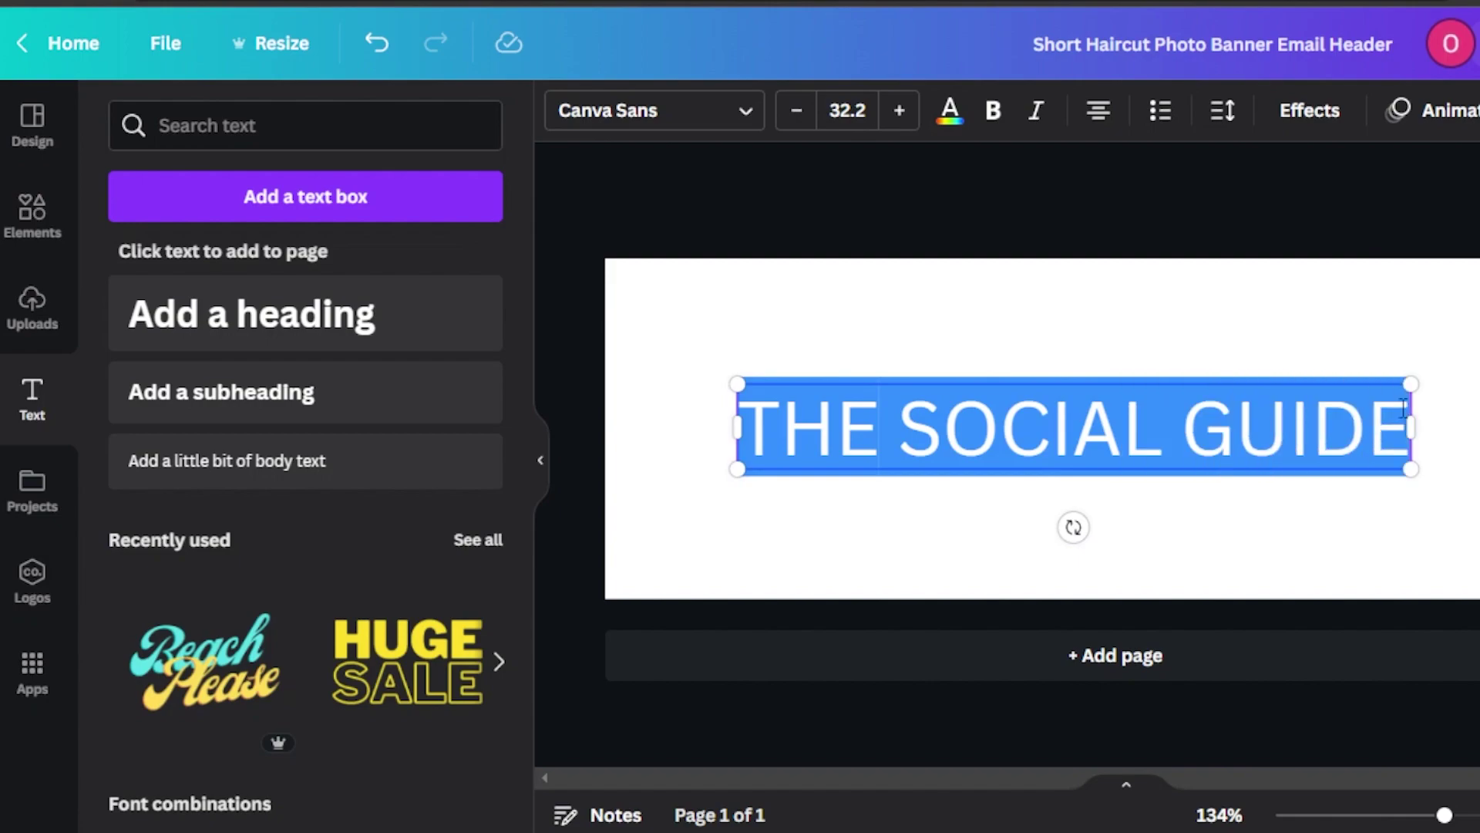
pyautogui.click(952, 115)
pyautogui.click(407, 659)
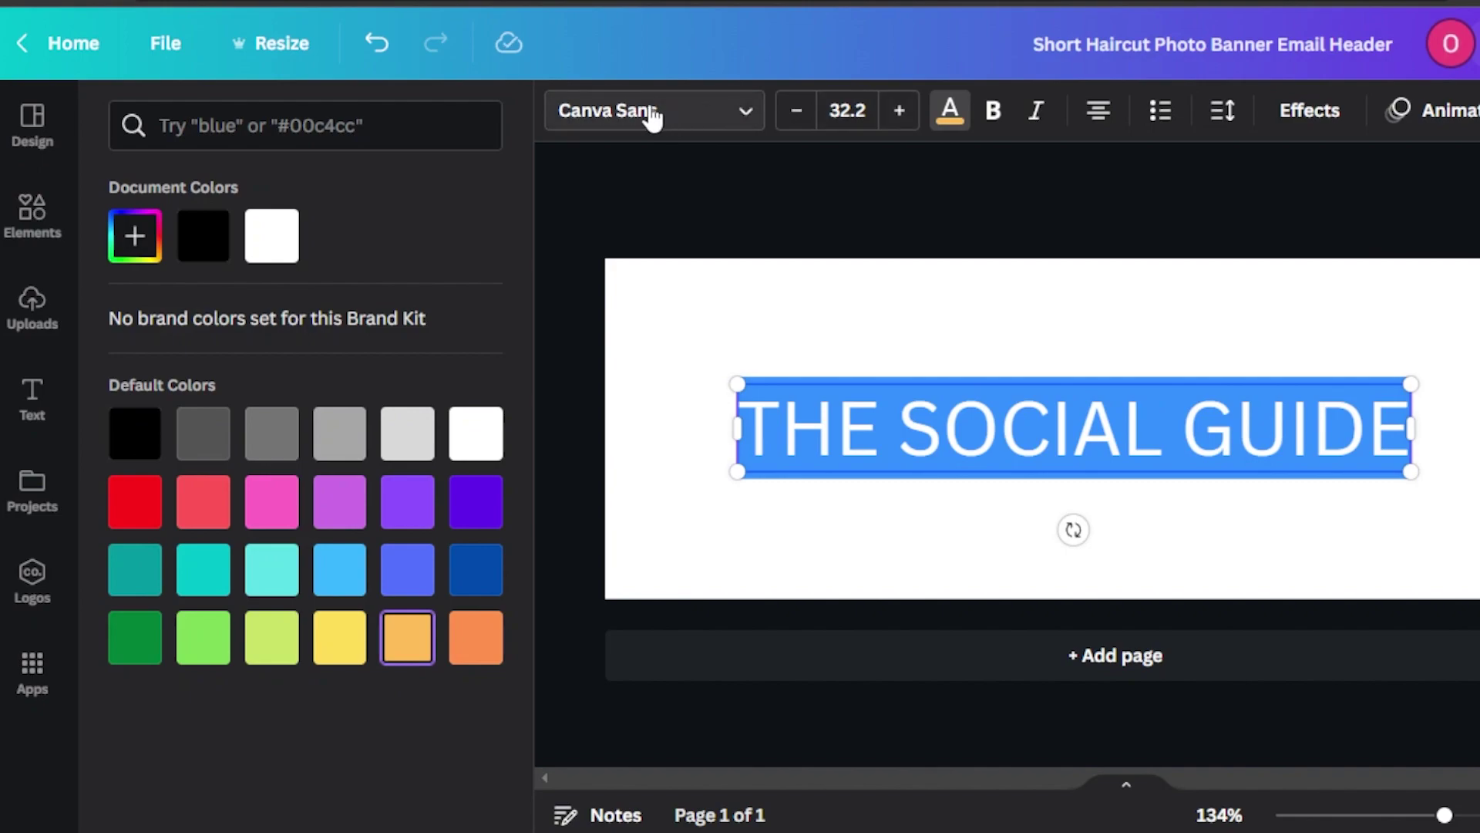
pyautogui.click(995, 112)
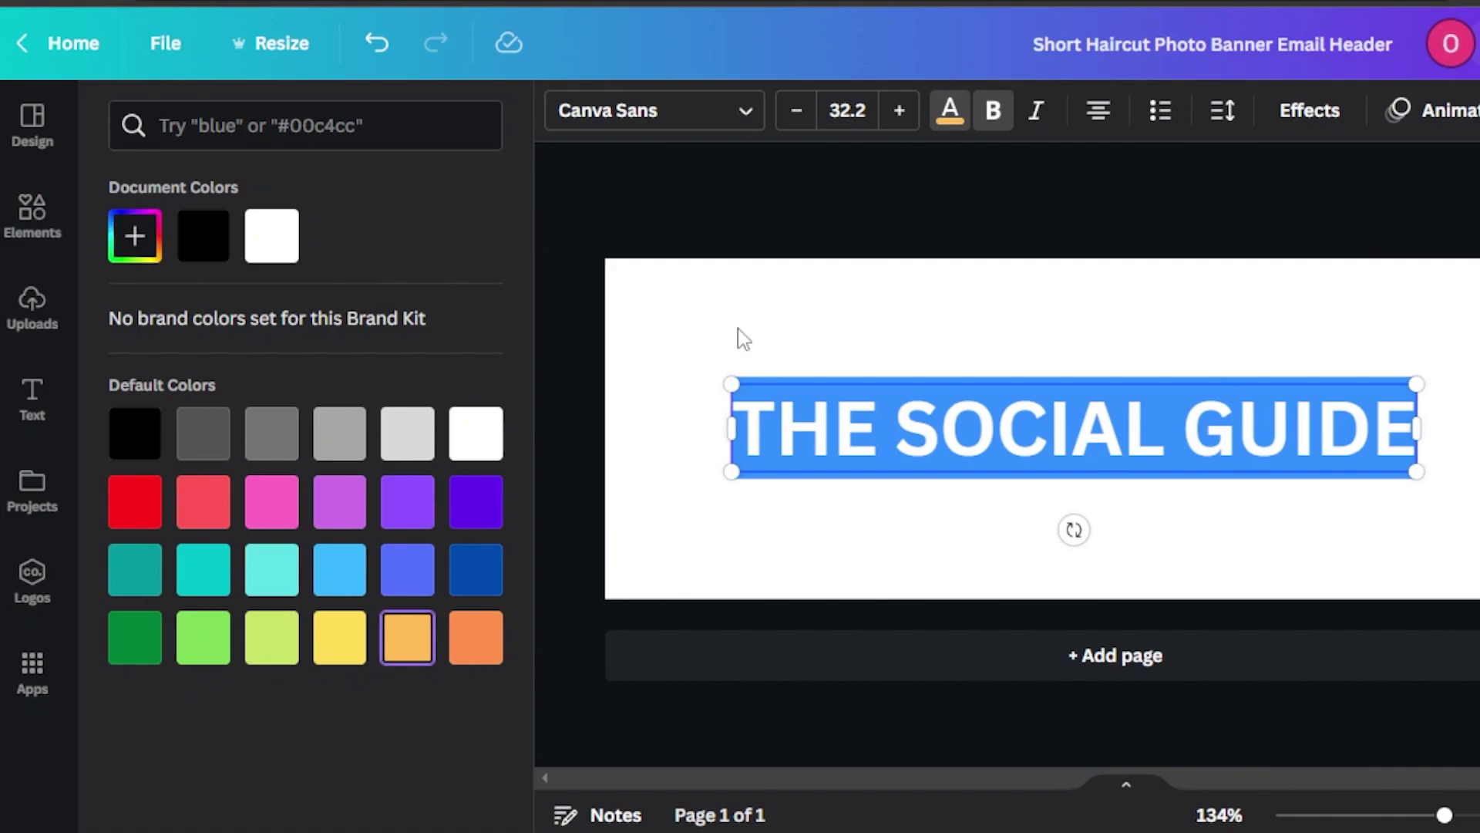
pyautogui.moveTo(727, 383); pyautogui.dragTo(636, 343)
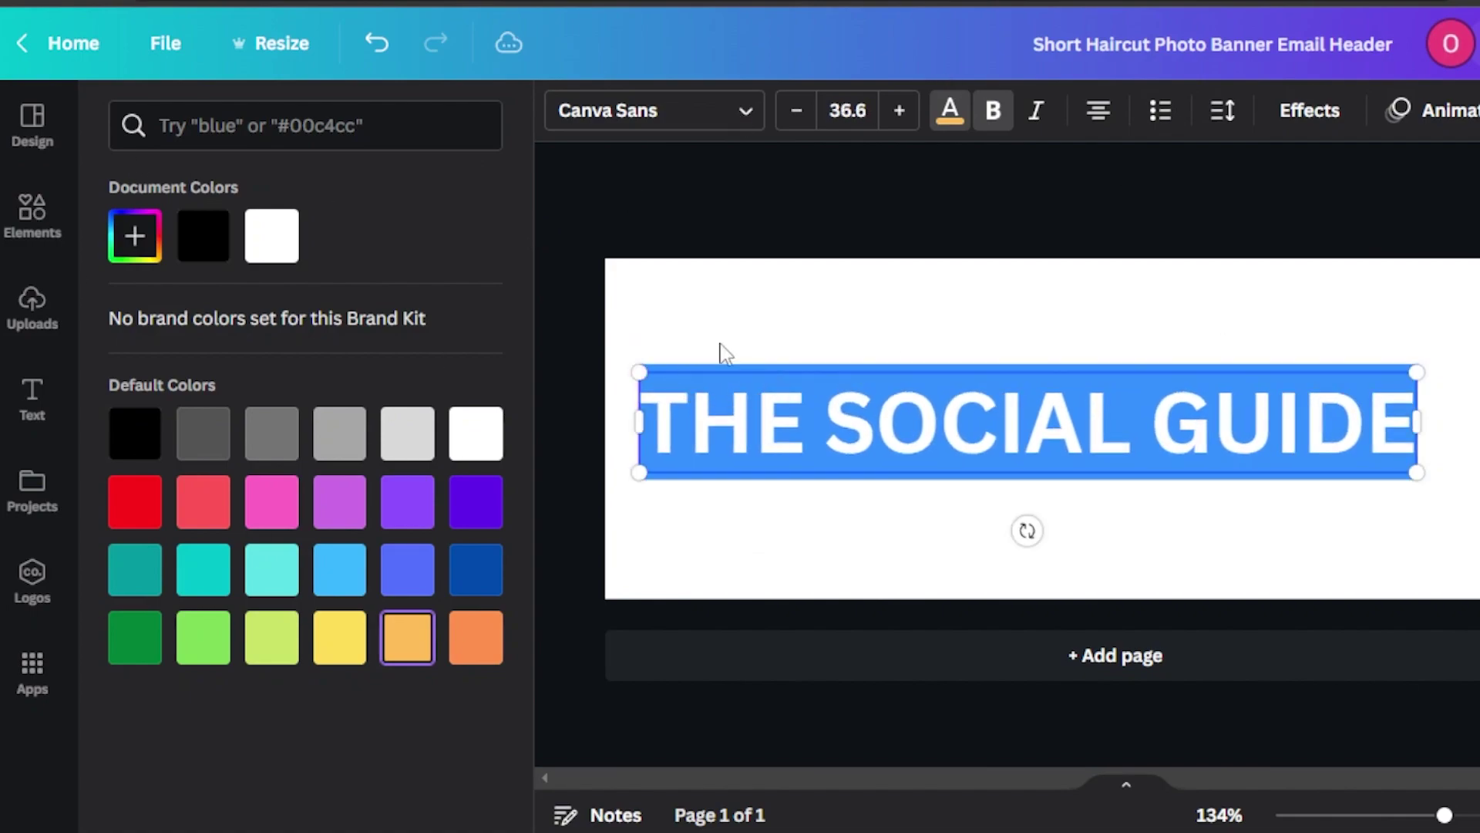
pyautogui.moveTo(1011, 368); pyautogui.dragTo(1078, 374)
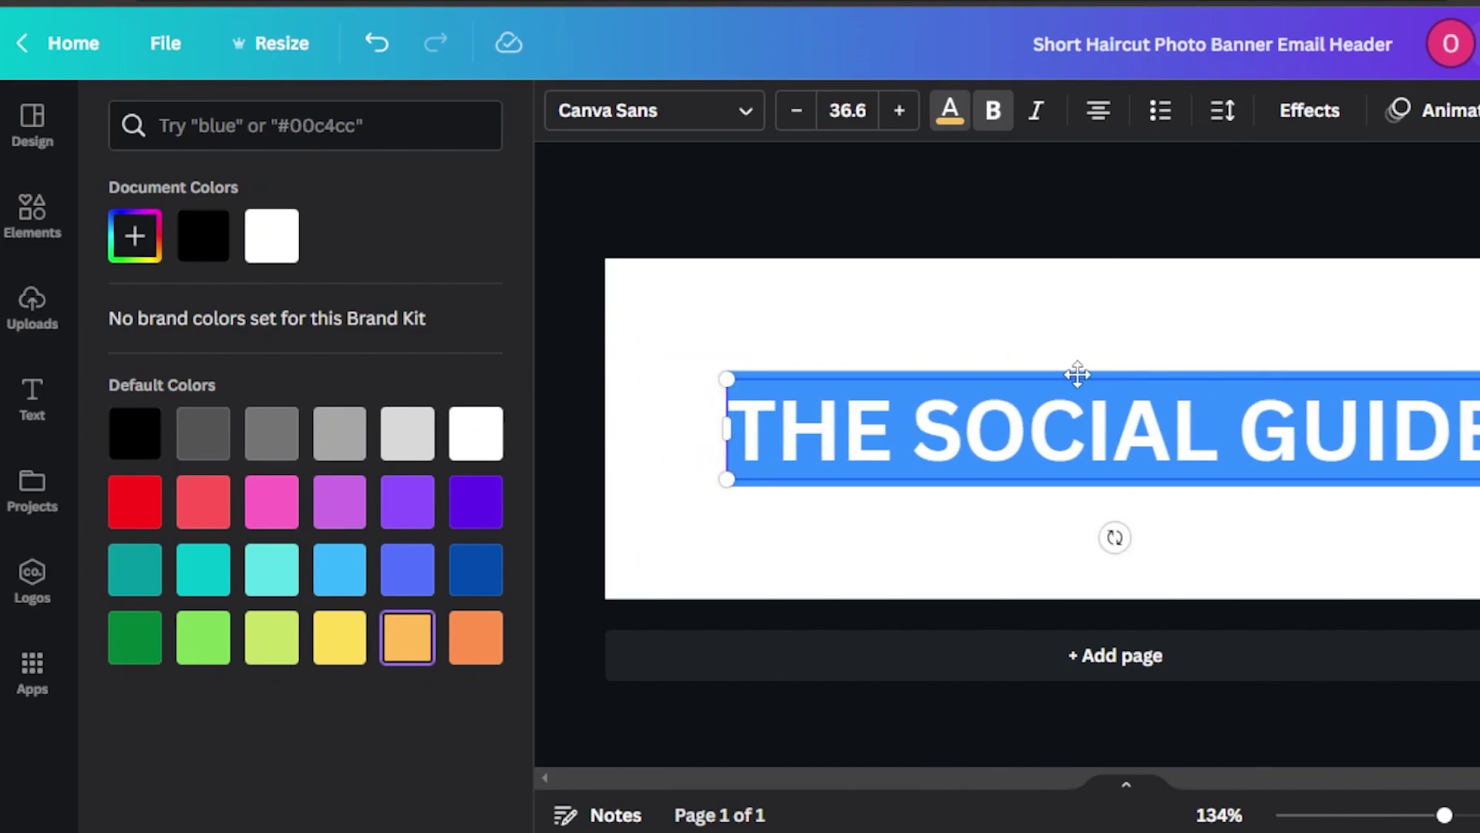
pyautogui.click(674, 317)
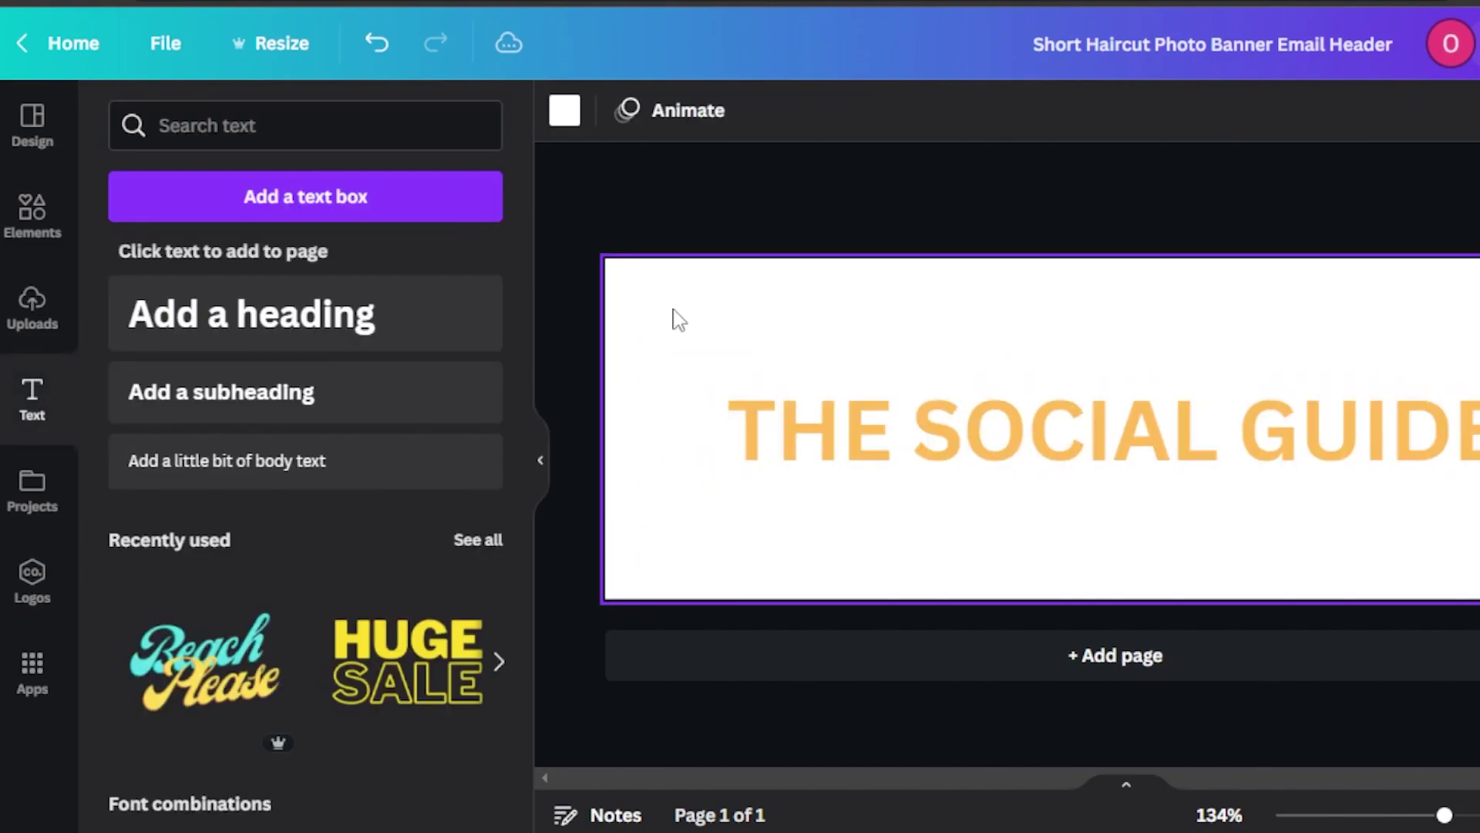
# Give the page a pale orange-peach background and turn the heading text white
pyautogui.click(565, 114)
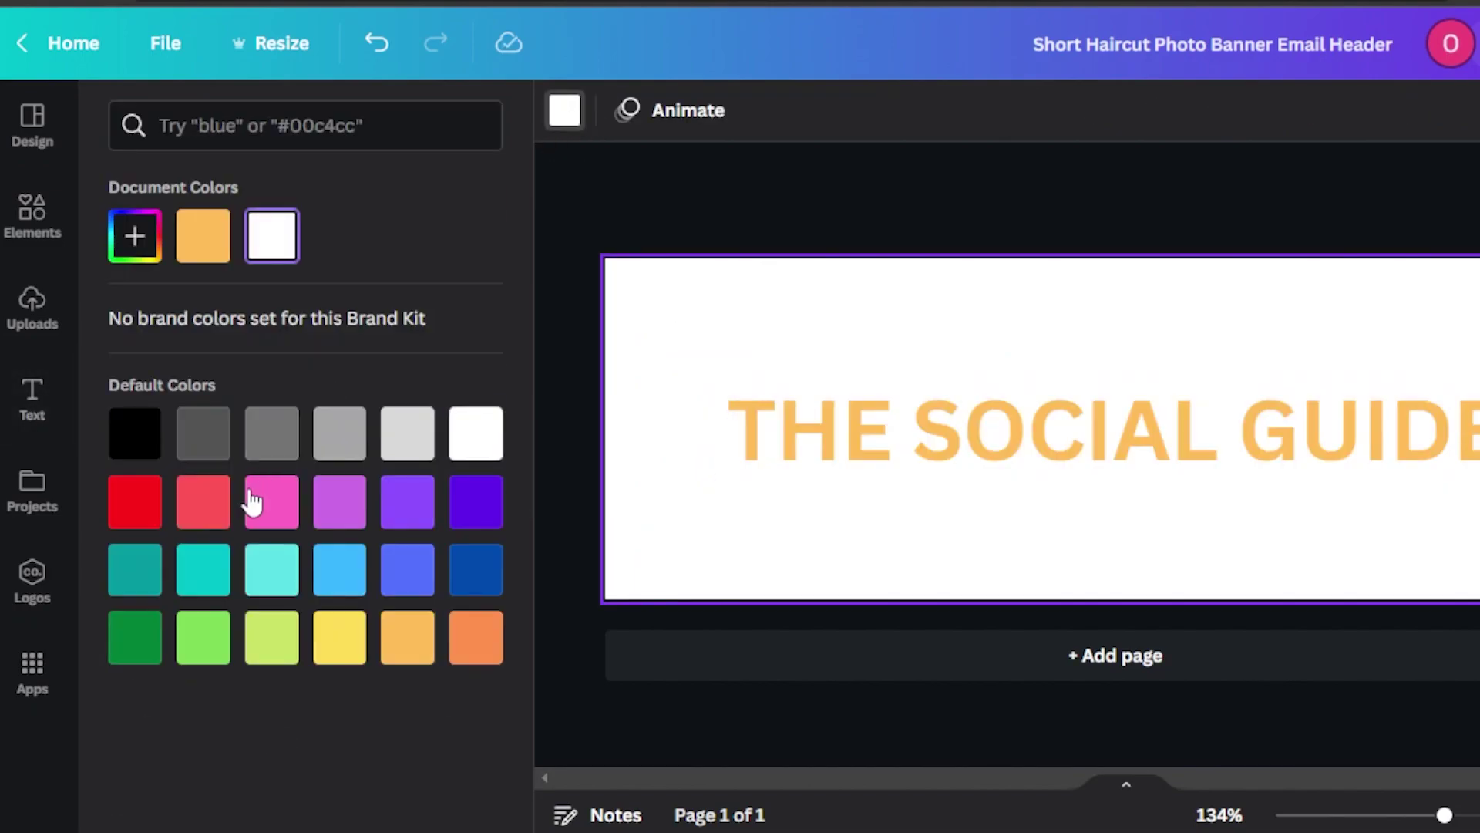
pyautogui.click(201, 236)
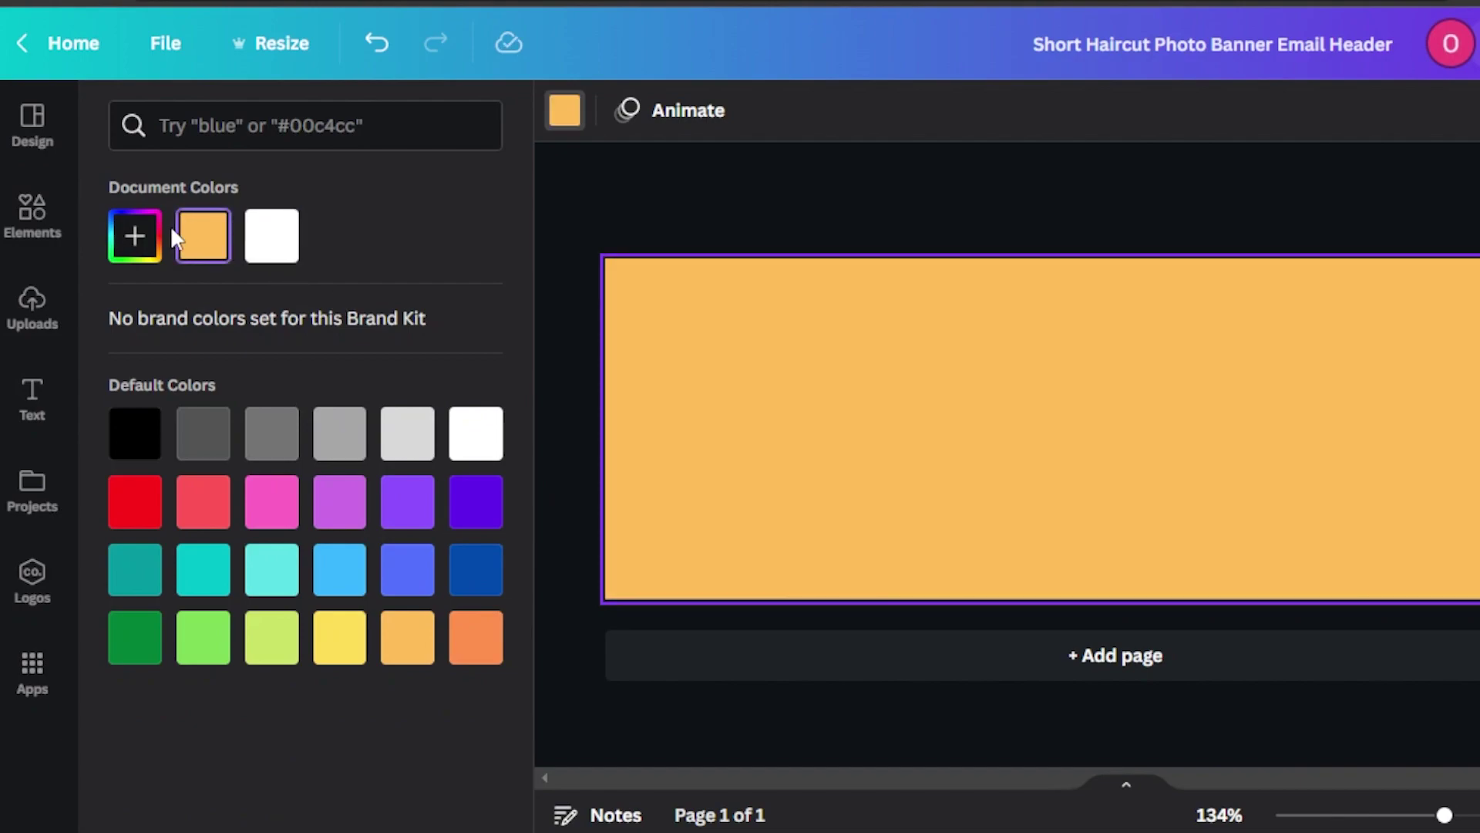
pyautogui.click(133, 236)
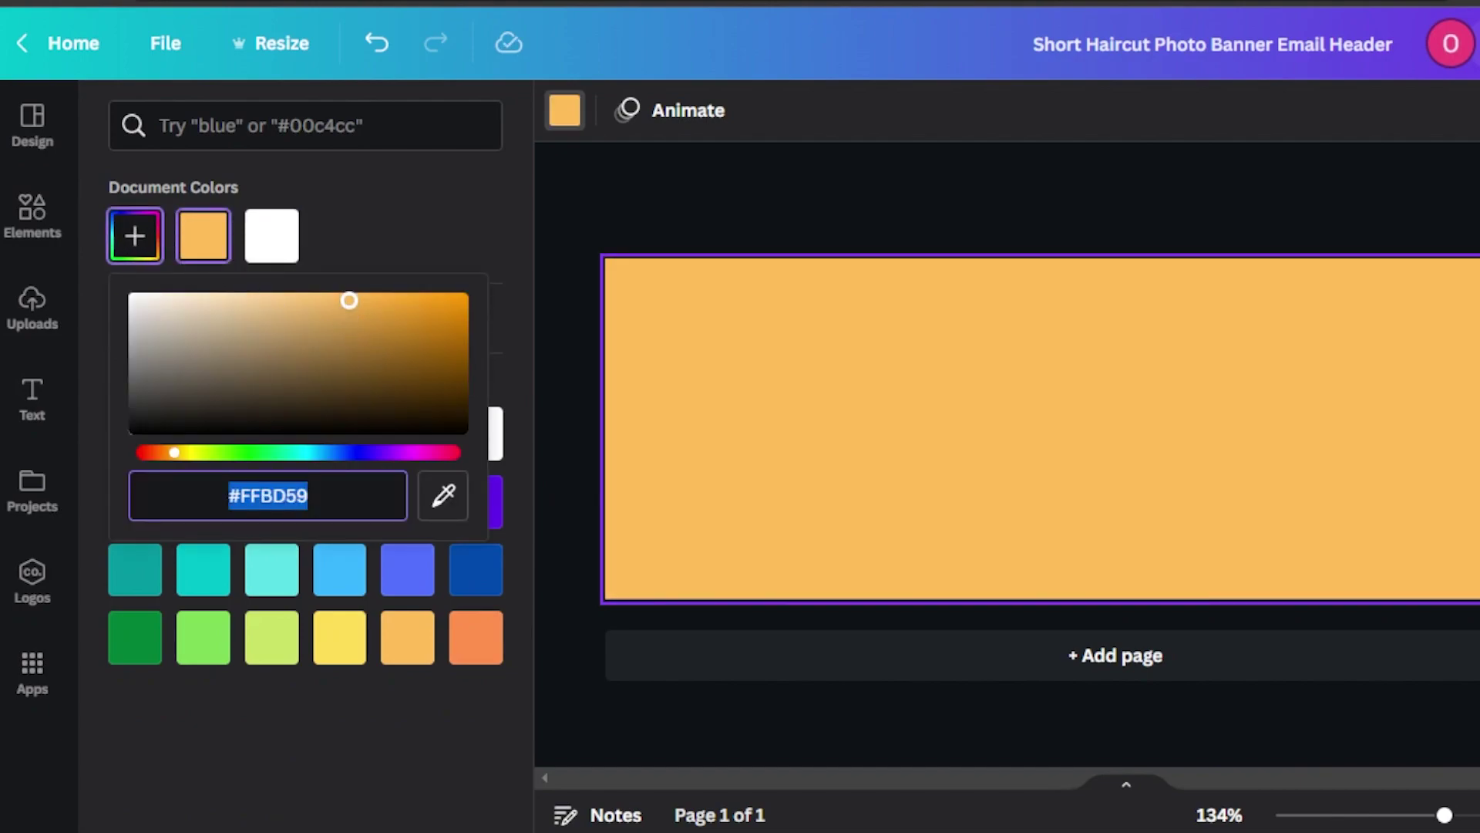
pyautogui.moveTo(349, 300); pyautogui.dragTo(273, 235)
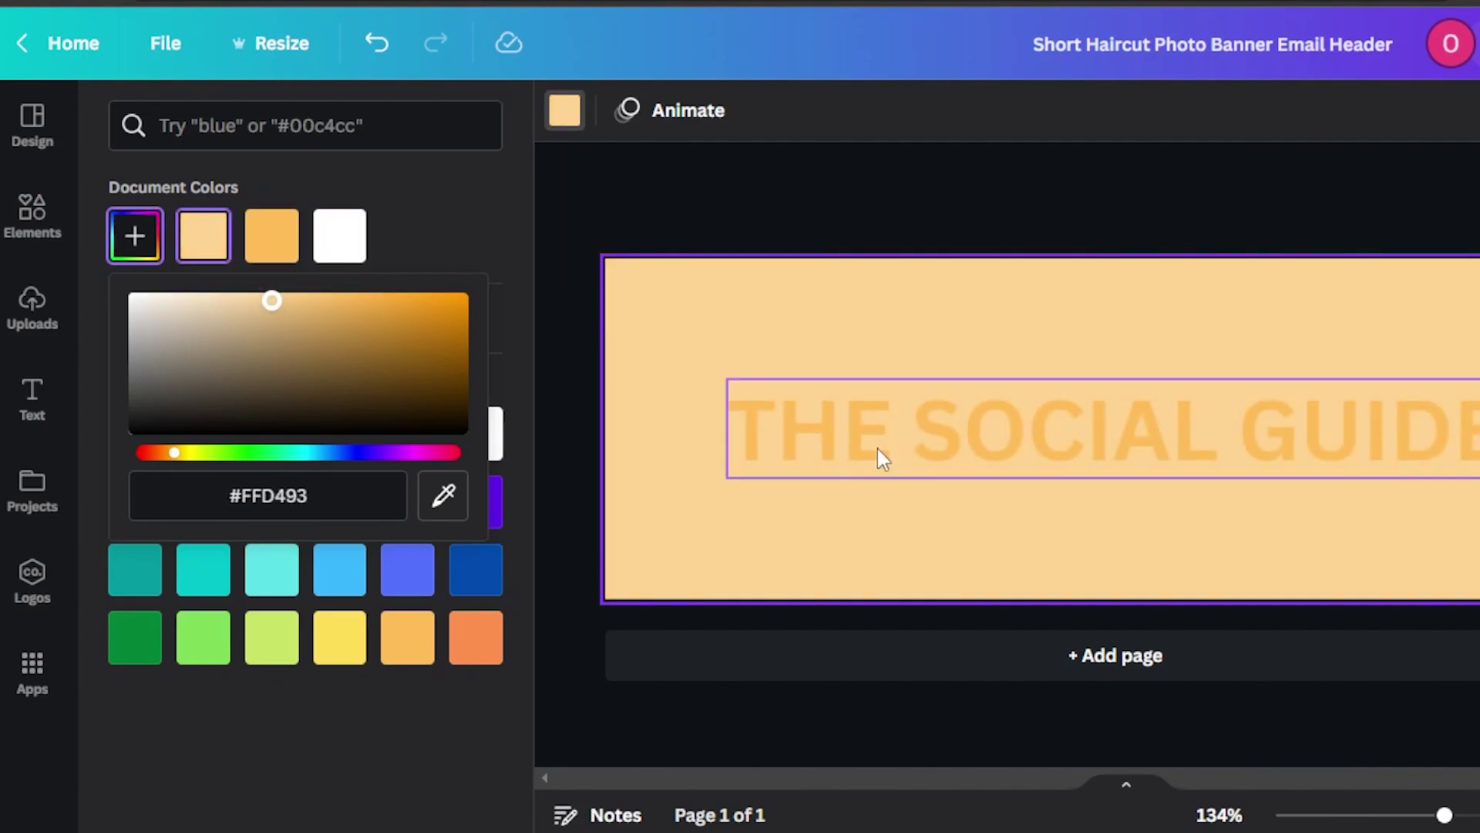
pyautogui.click(713, 429)
pyautogui.moveTo(733, 433); pyautogui.dragTo(766, 432)
pyautogui.click(800, 430)
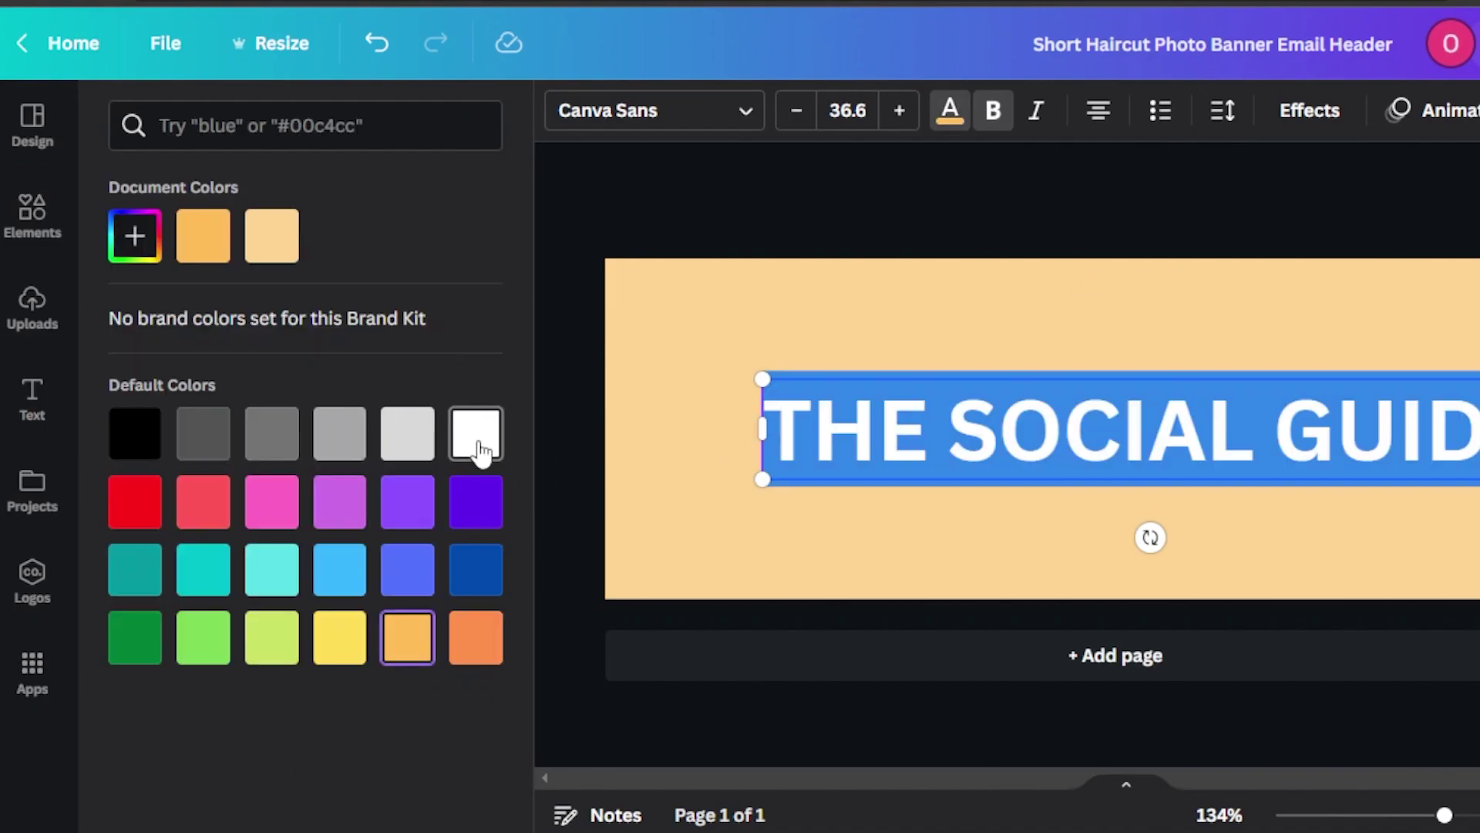
pyautogui.click(480, 433)
# Deepen the background to a strong orange and enlarge and recentre the heading
pyautogui.click(660, 335)
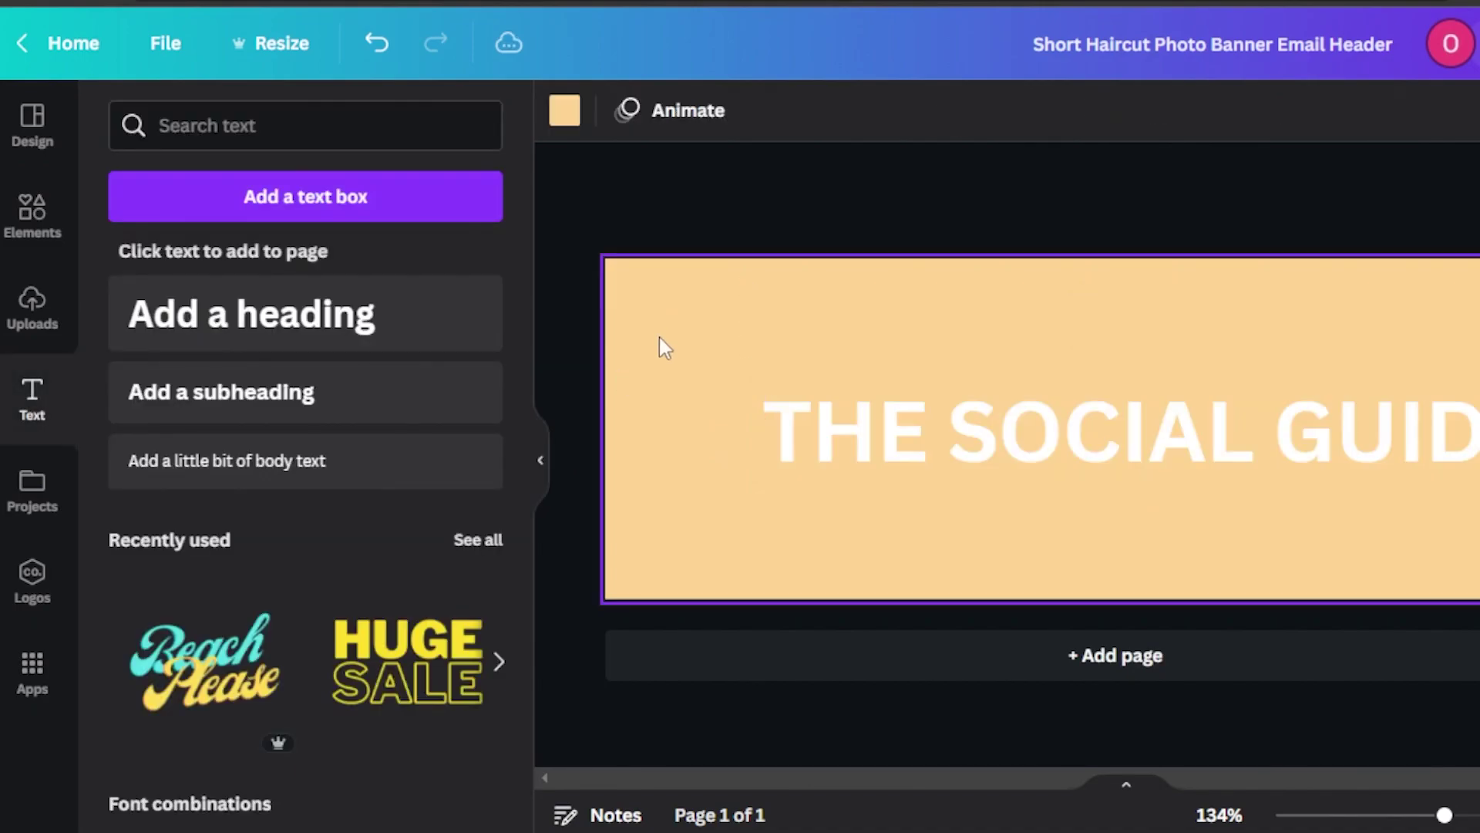
pyautogui.click(571, 117)
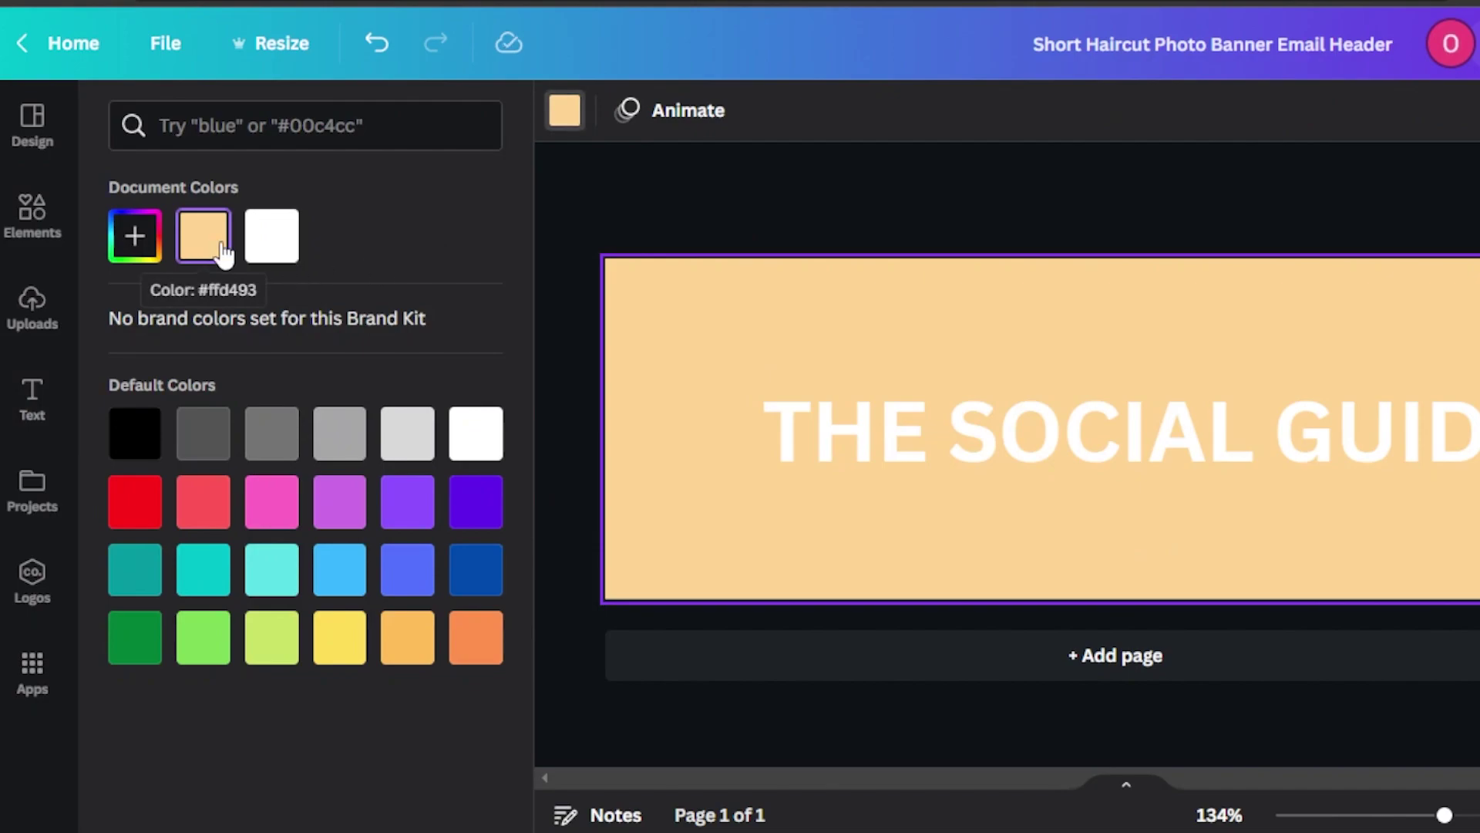
pyautogui.click(120, 237)
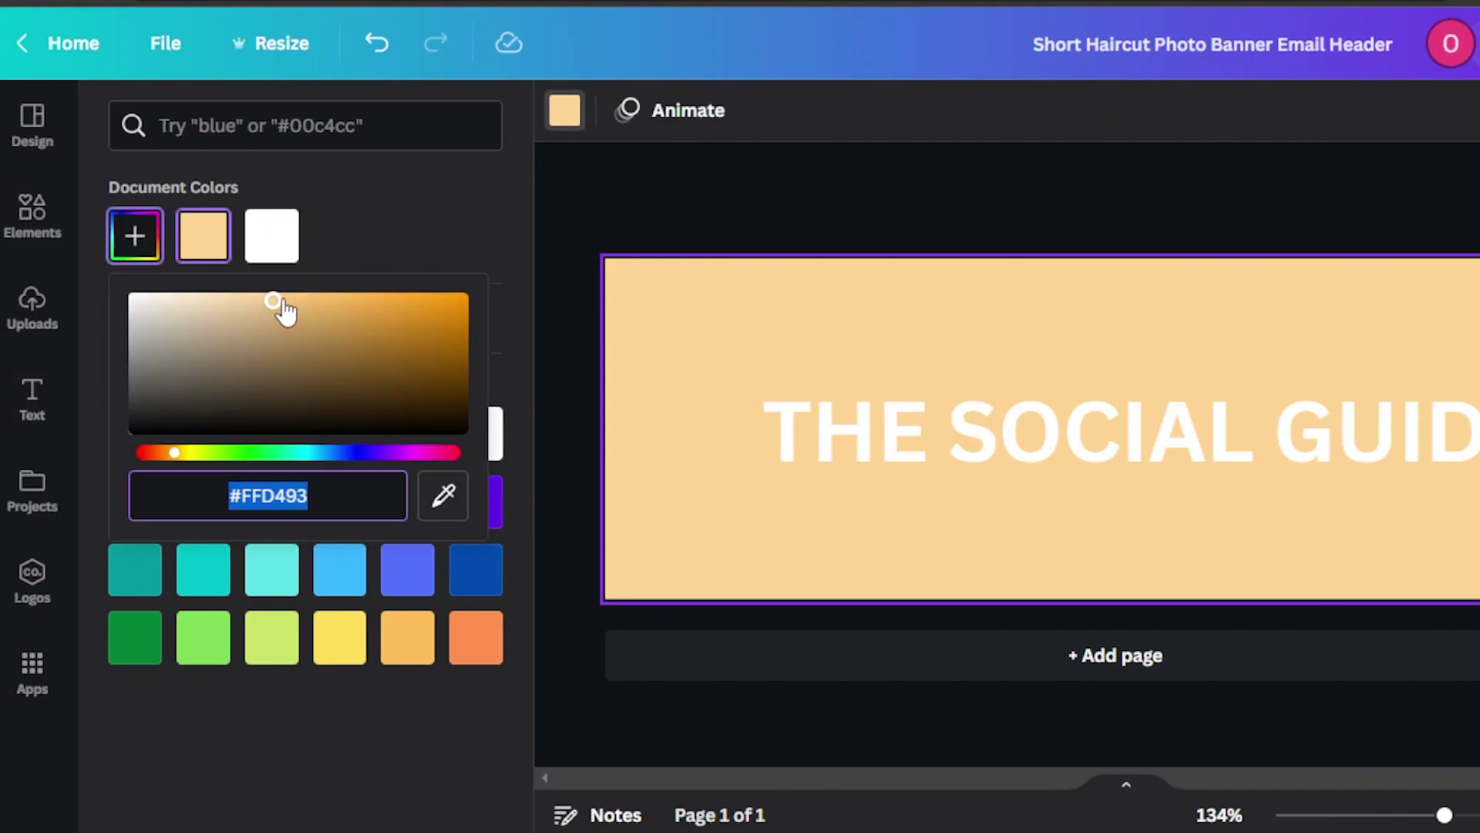
pyautogui.moveTo(282, 302); pyautogui.dragTo(382, 249)
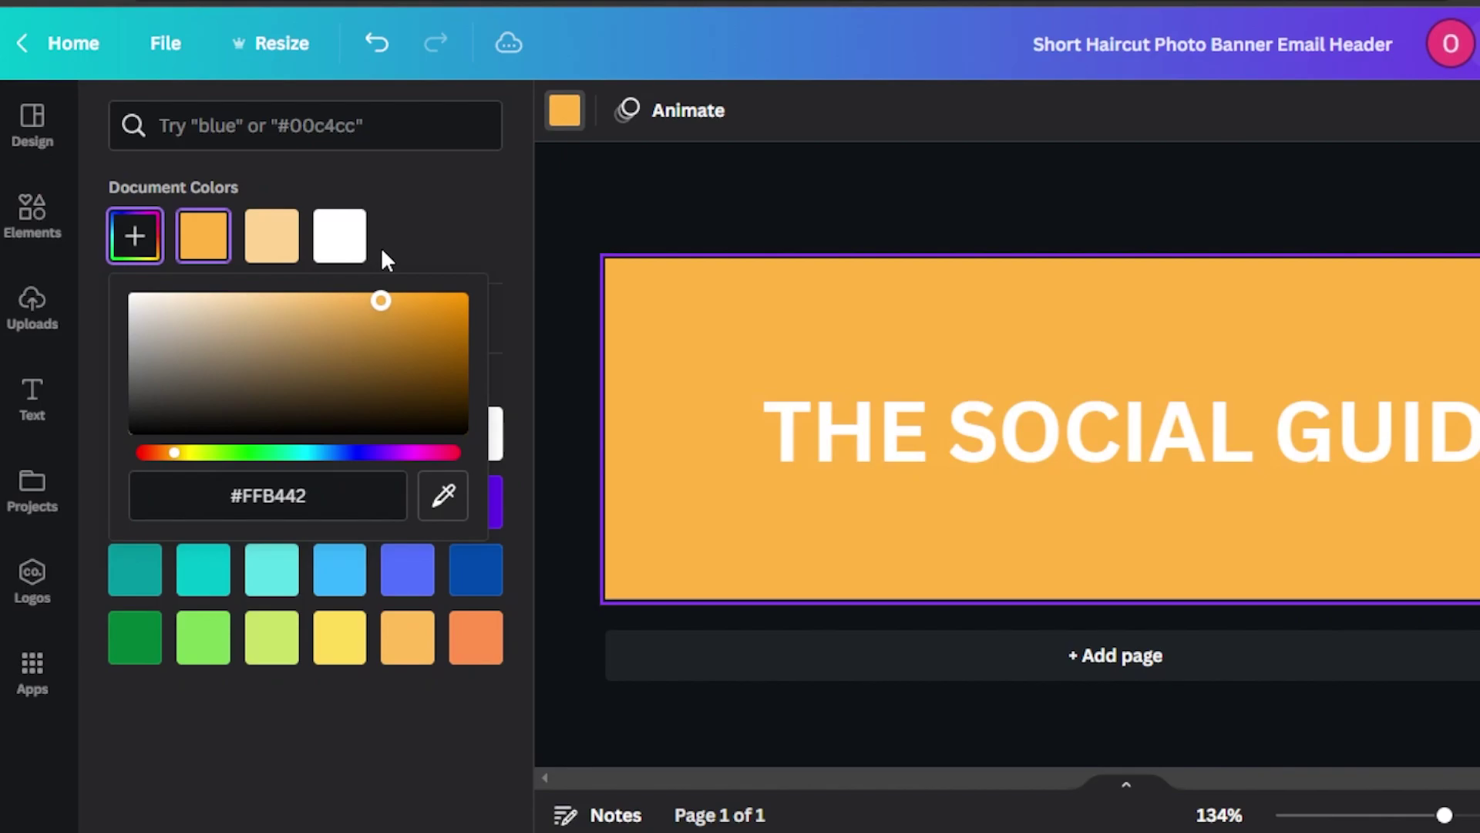
pyautogui.click(446, 218)
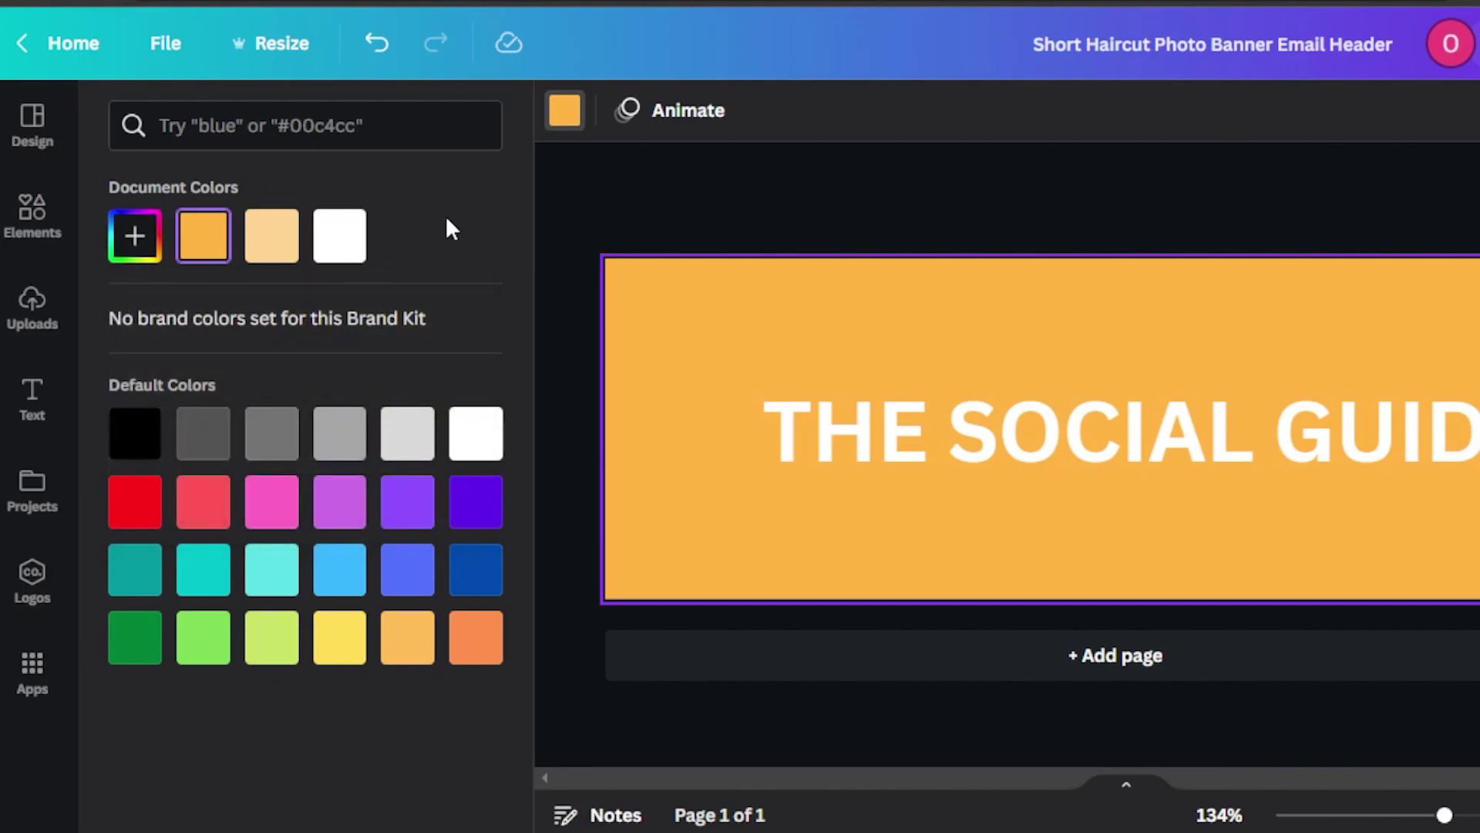
pyautogui.click(992, 383)
pyautogui.moveTo(760, 380); pyautogui.dragTo(641, 283)
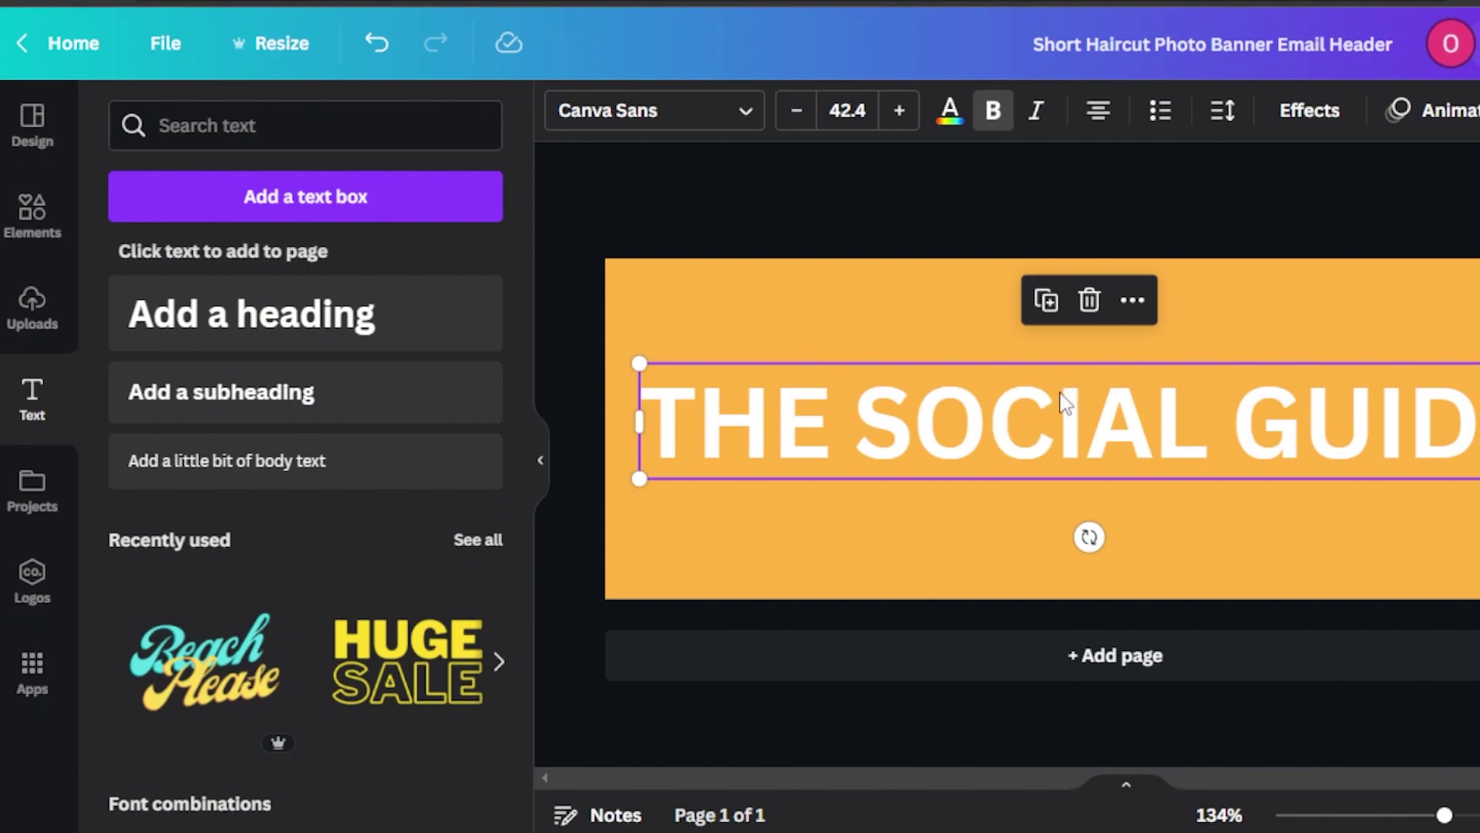
pyautogui.moveTo(1063, 400); pyautogui.dragTo(1089, 350)
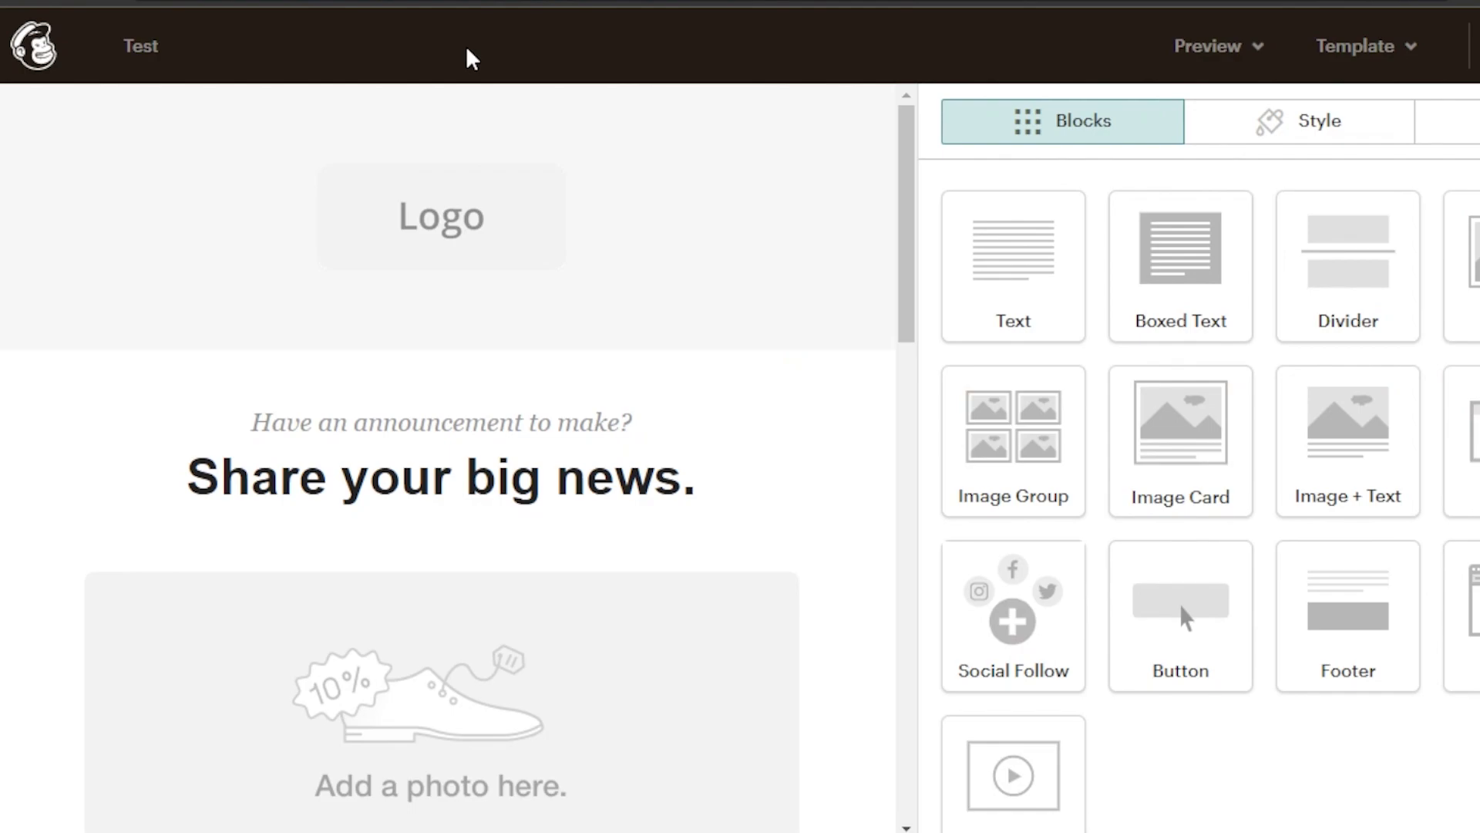
# Return from the Mailchimp editor to the Canva design tab
pyautogui.moveTo(487, 220)
pyautogui.hotkey('ctrl', 'Tab')
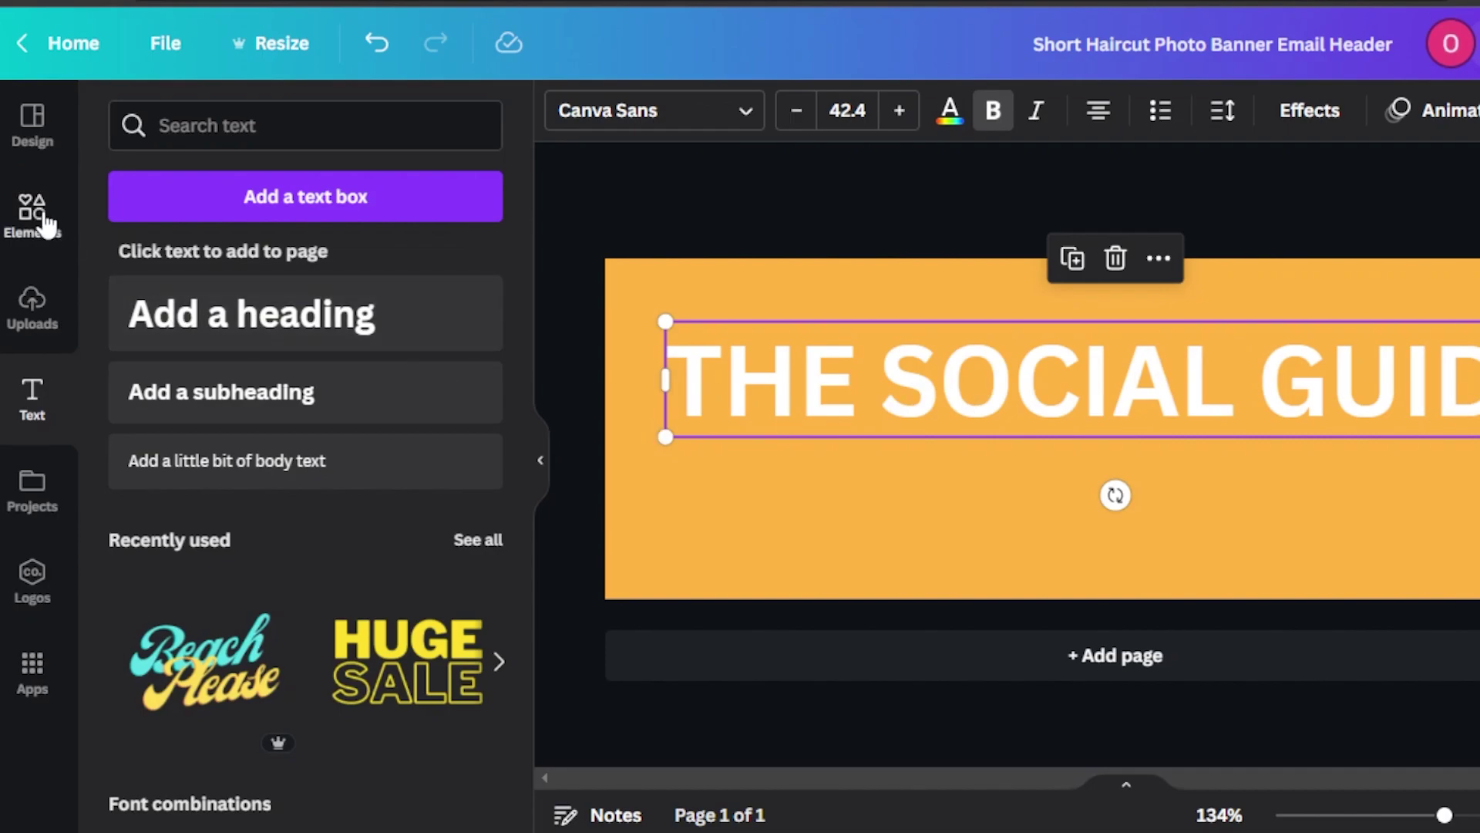
# Search Elements for 'socials' and place Facebook, YouTube and Twitter icons beneath the heading
pyautogui.click(45, 224)
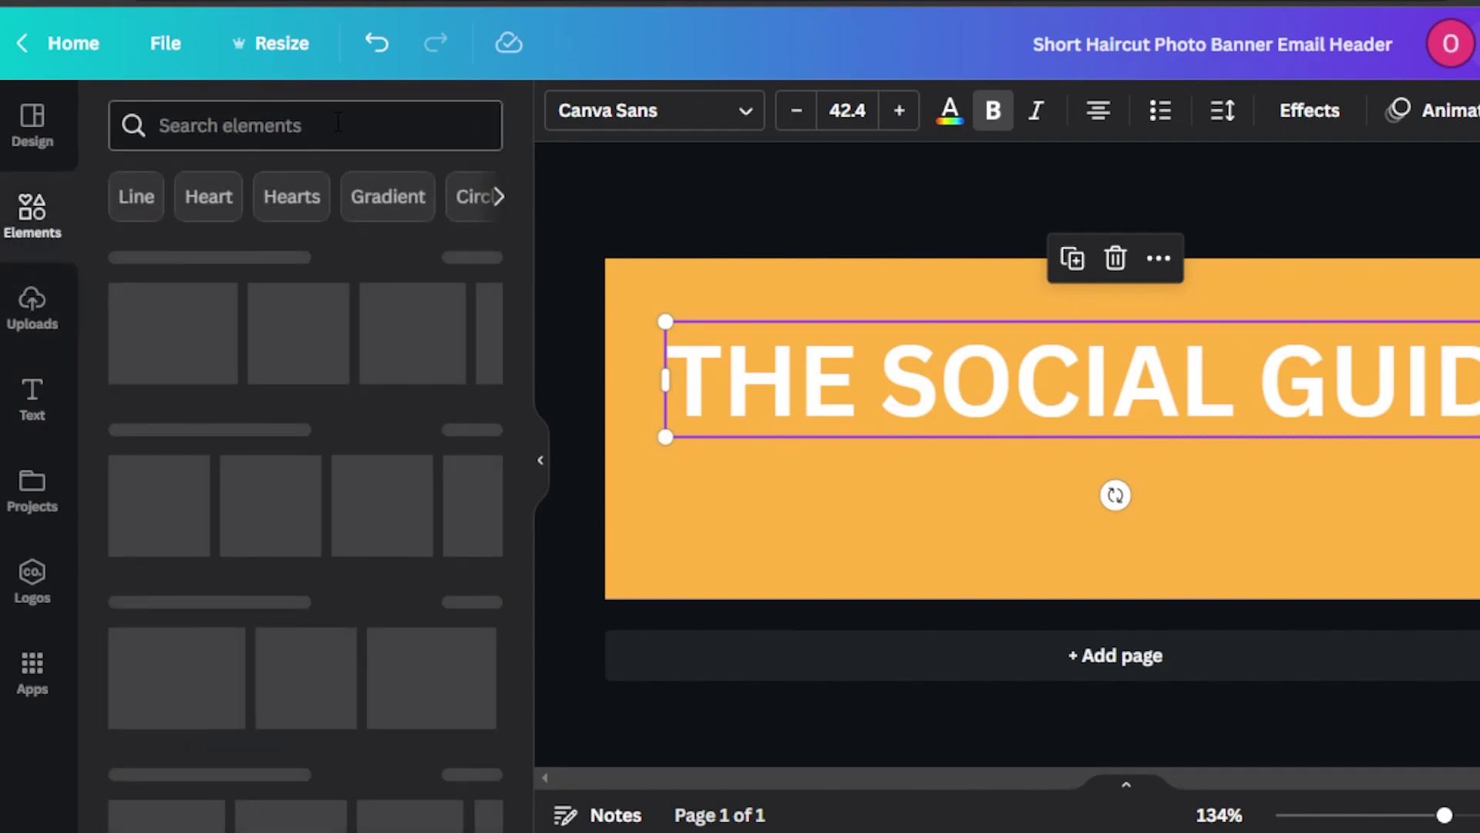
pyautogui.click(338, 122)
pyautogui.write('soci')
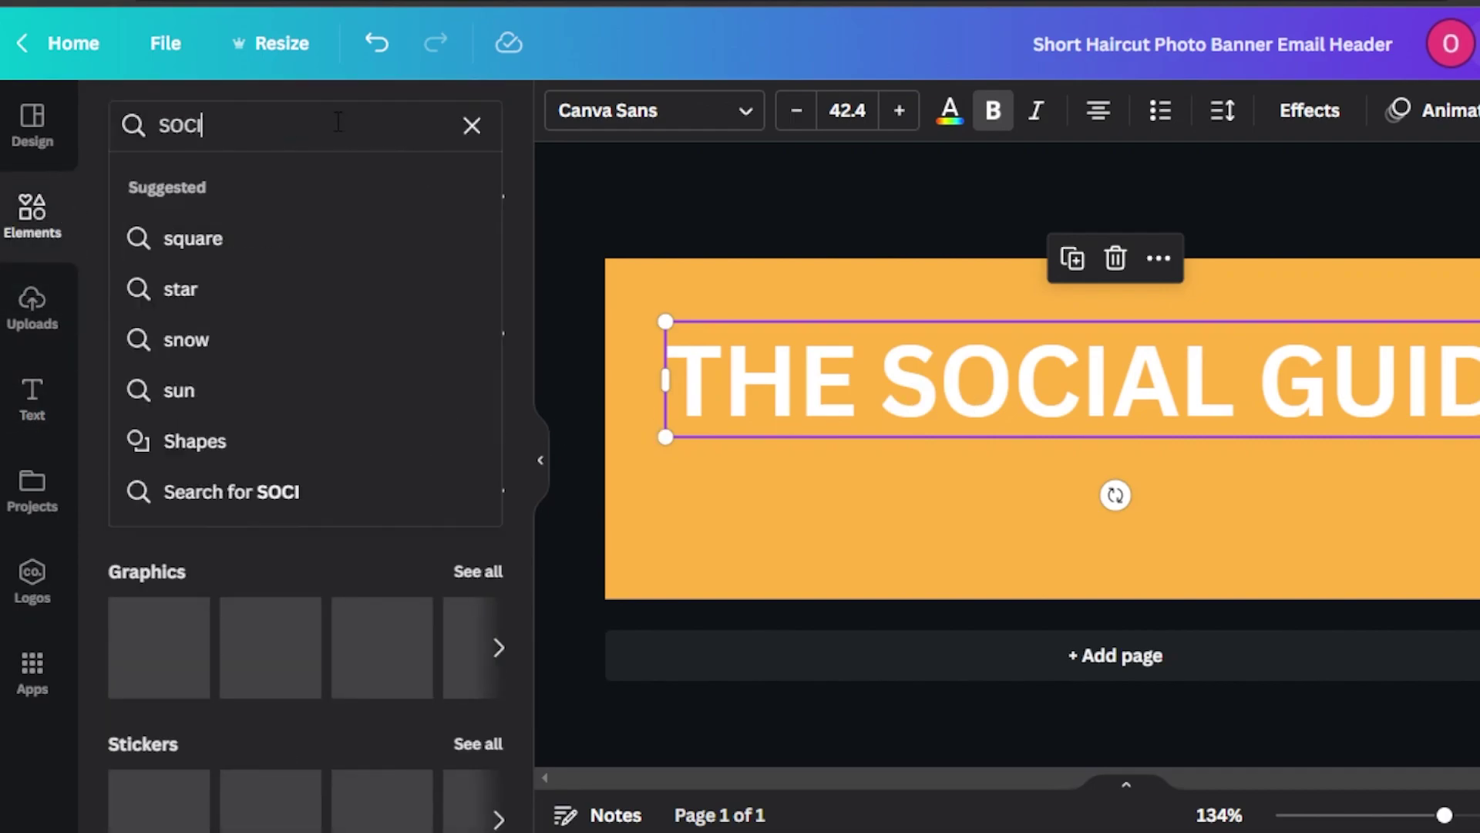
pyautogui.write('als')
pyautogui.press('Return')
pyautogui.click(478, 319)
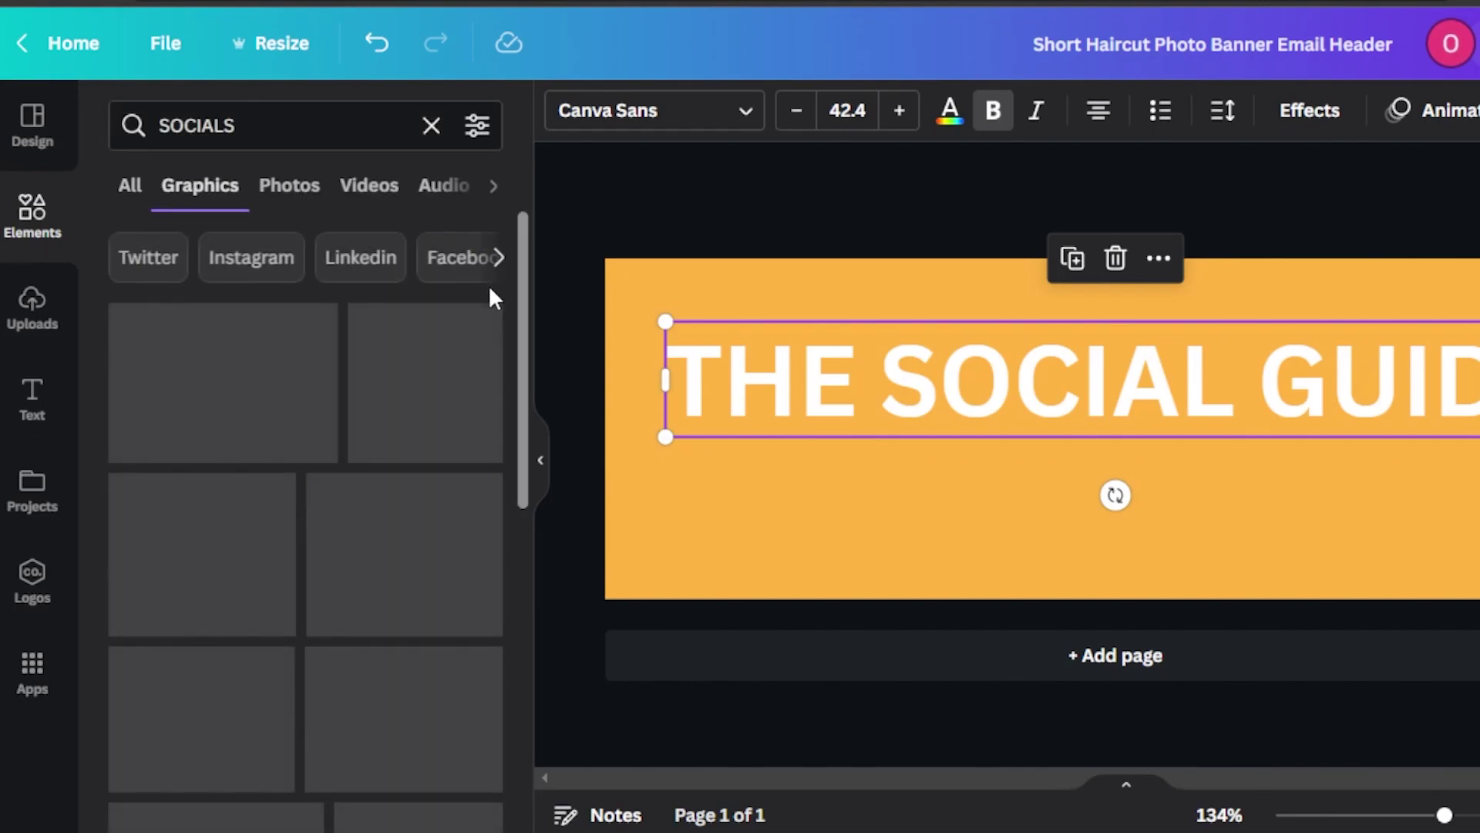
pyautogui.moveTo(523, 266); pyautogui.dragTo(513, 210)
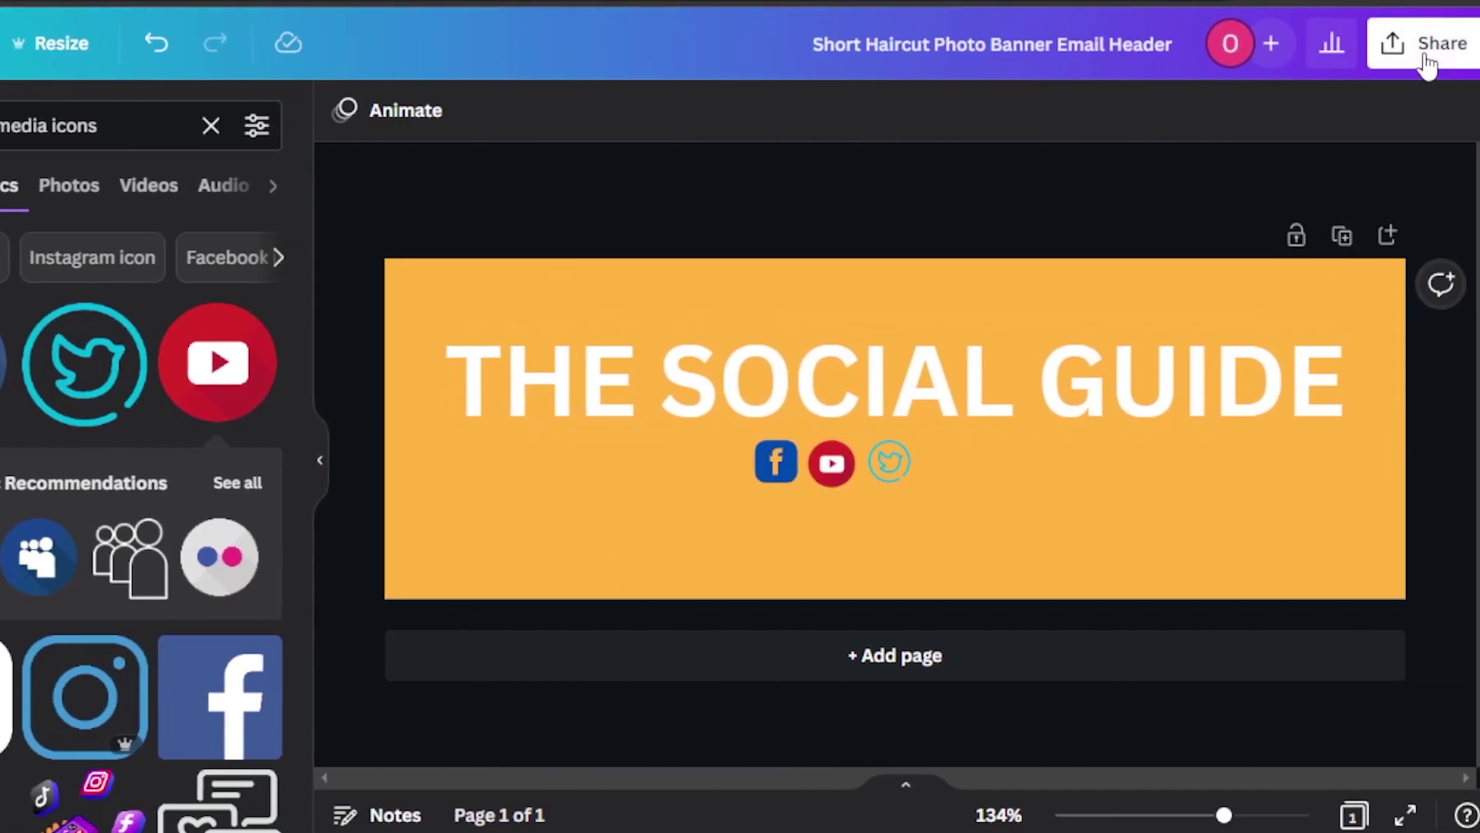
pyautogui.click(1474, 44)
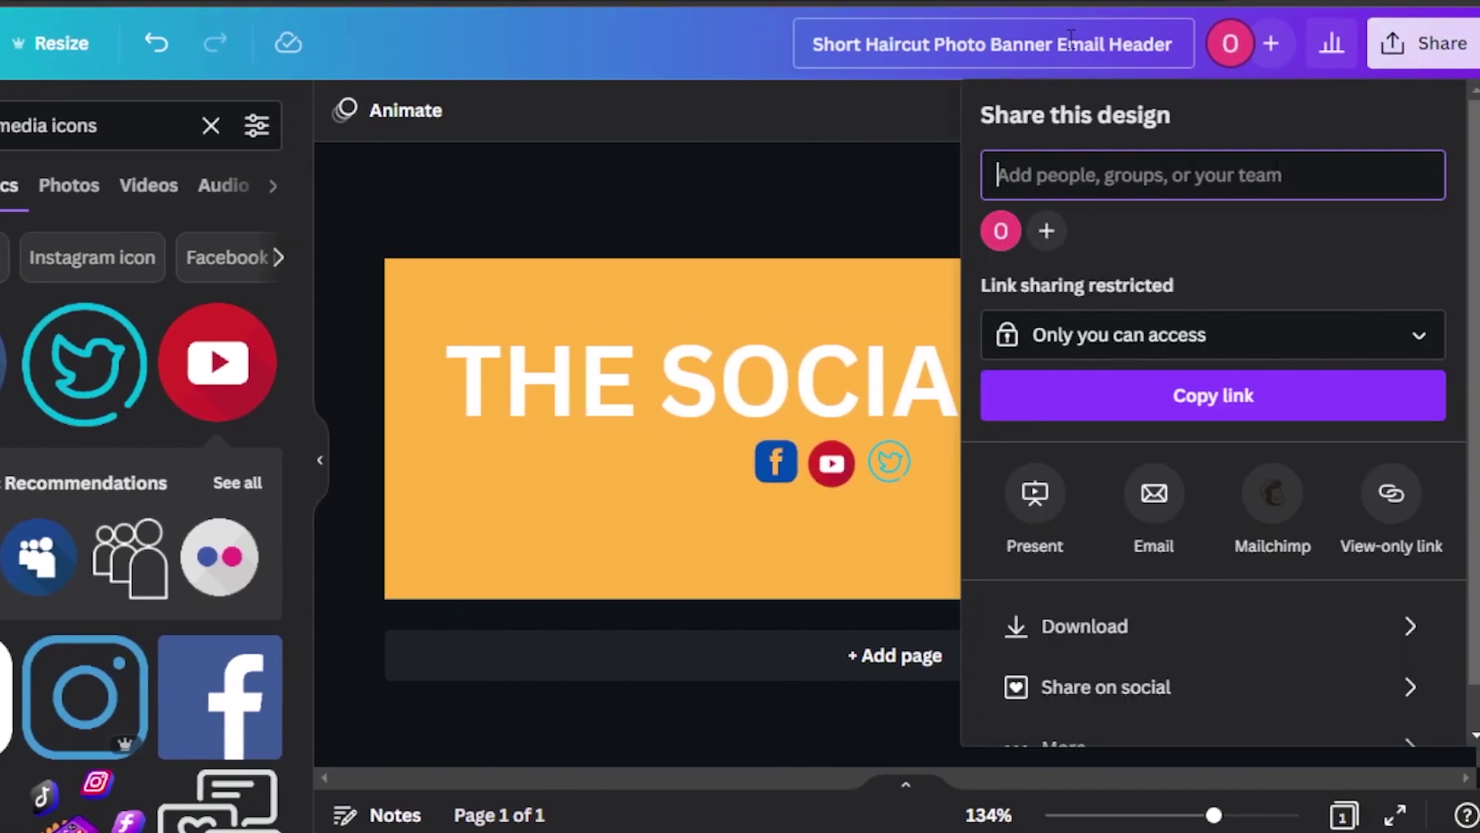
# Rename the design to 'Banner Email Header' and download it as a PNG
pyautogui.click(950, 38)
pyautogui.click(989, 46)
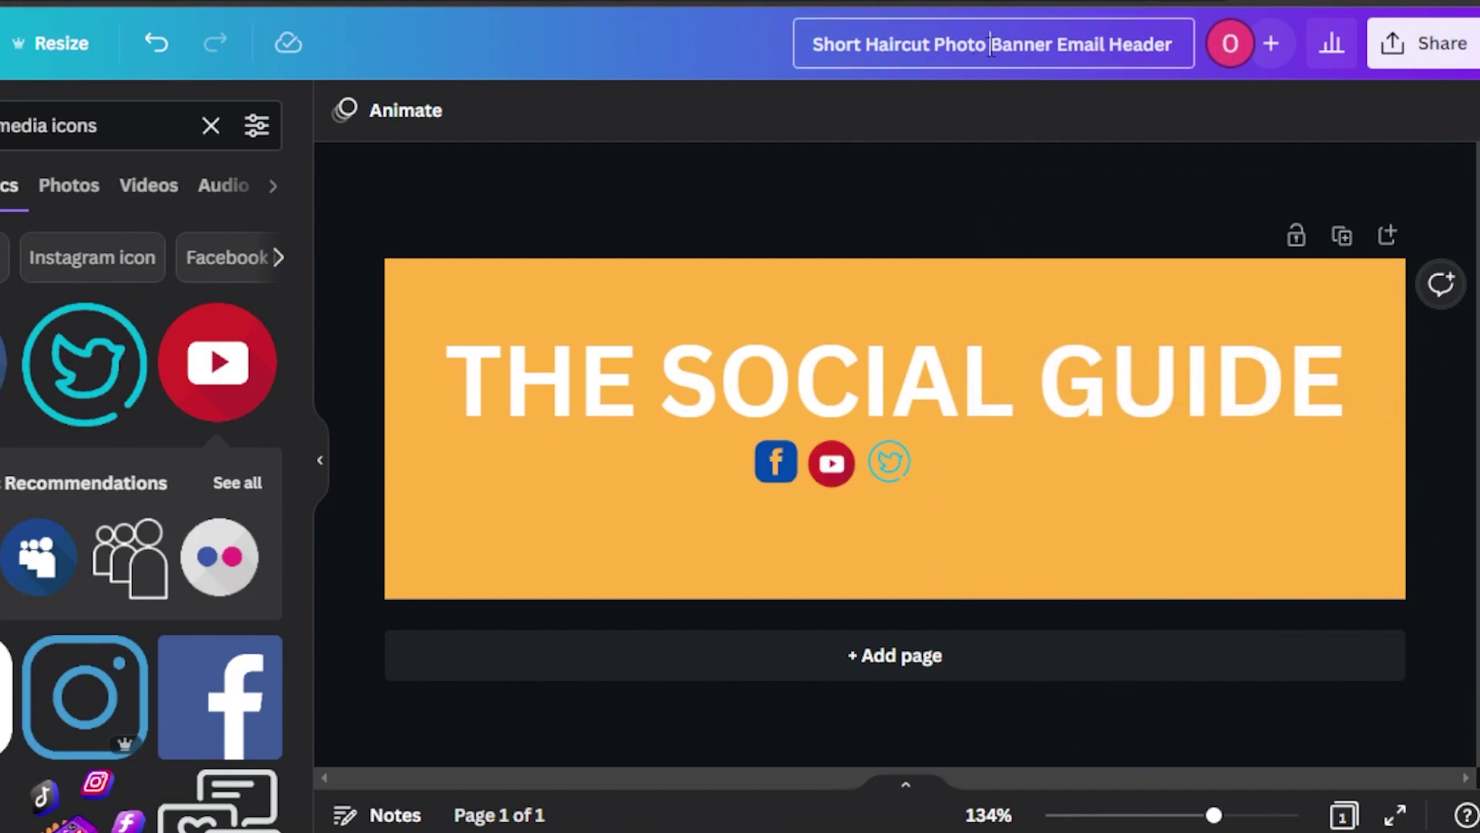
pyautogui.press('BackSpace')
pyautogui.press('BackSpace')
pyautogui.press('BackSpace')
pyautogui.press('BackSpace')
pyautogui.press('BackSpace')
pyautogui.press('BackSpace')
pyautogui.press('BackSpace')
pyautogui.press('BackSpace')
pyautogui.press('BackSpace')
pyautogui.press('BackSpace')
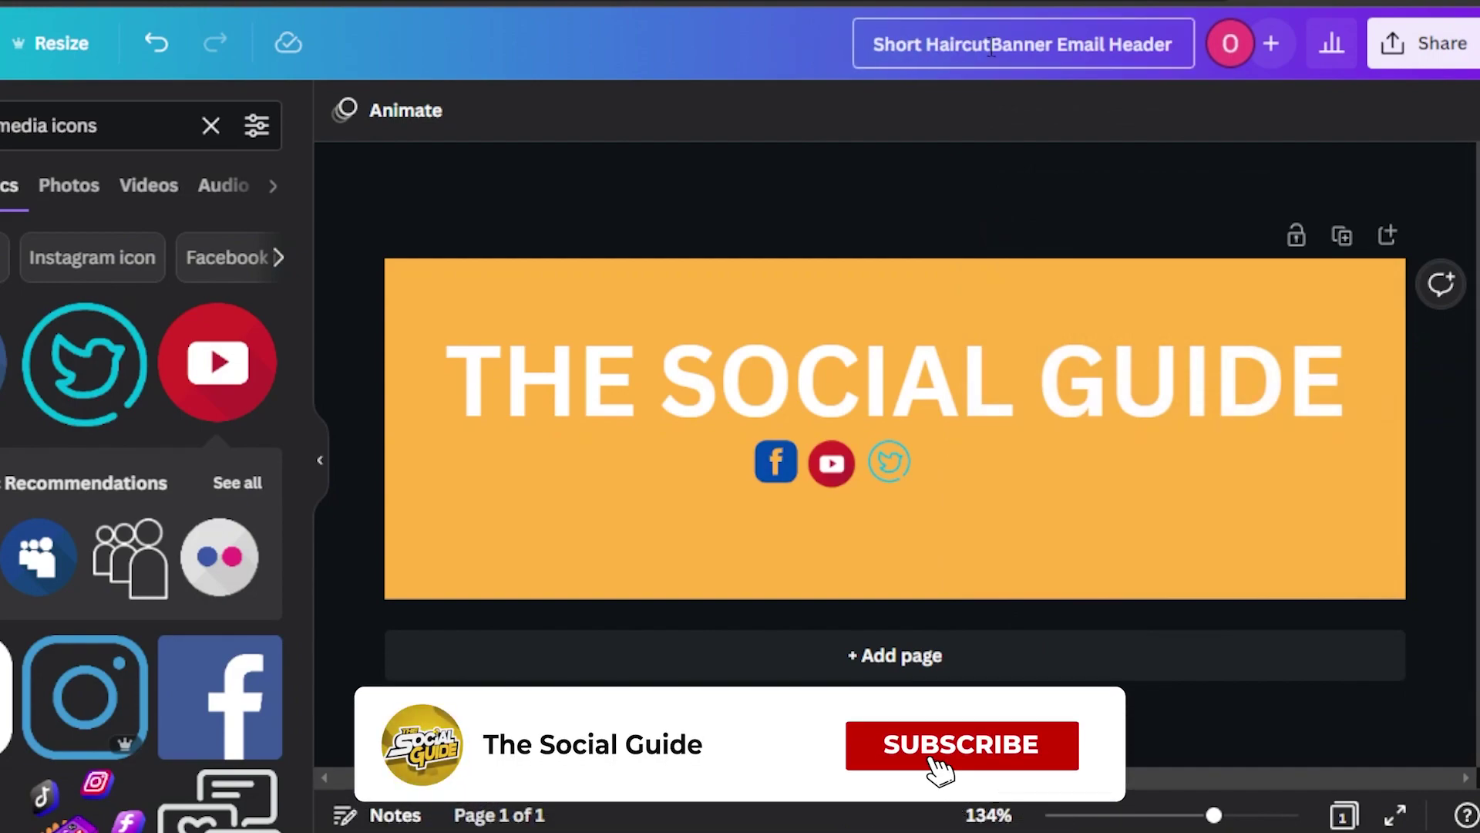
pyautogui.press('BackSpace')
pyautogui.press('BackSpace')
pyautogui.press('BackSpace')
pyautogui.press('BackSpace')
pyautogui.press('BackSpace')
pyautogui.press('BackSpace')
pyautogui.press('BackSpace')
pyautogui.press('BackSpace')
pyautogui.press('BackSpace')
pyautogui.press('BackSpace')
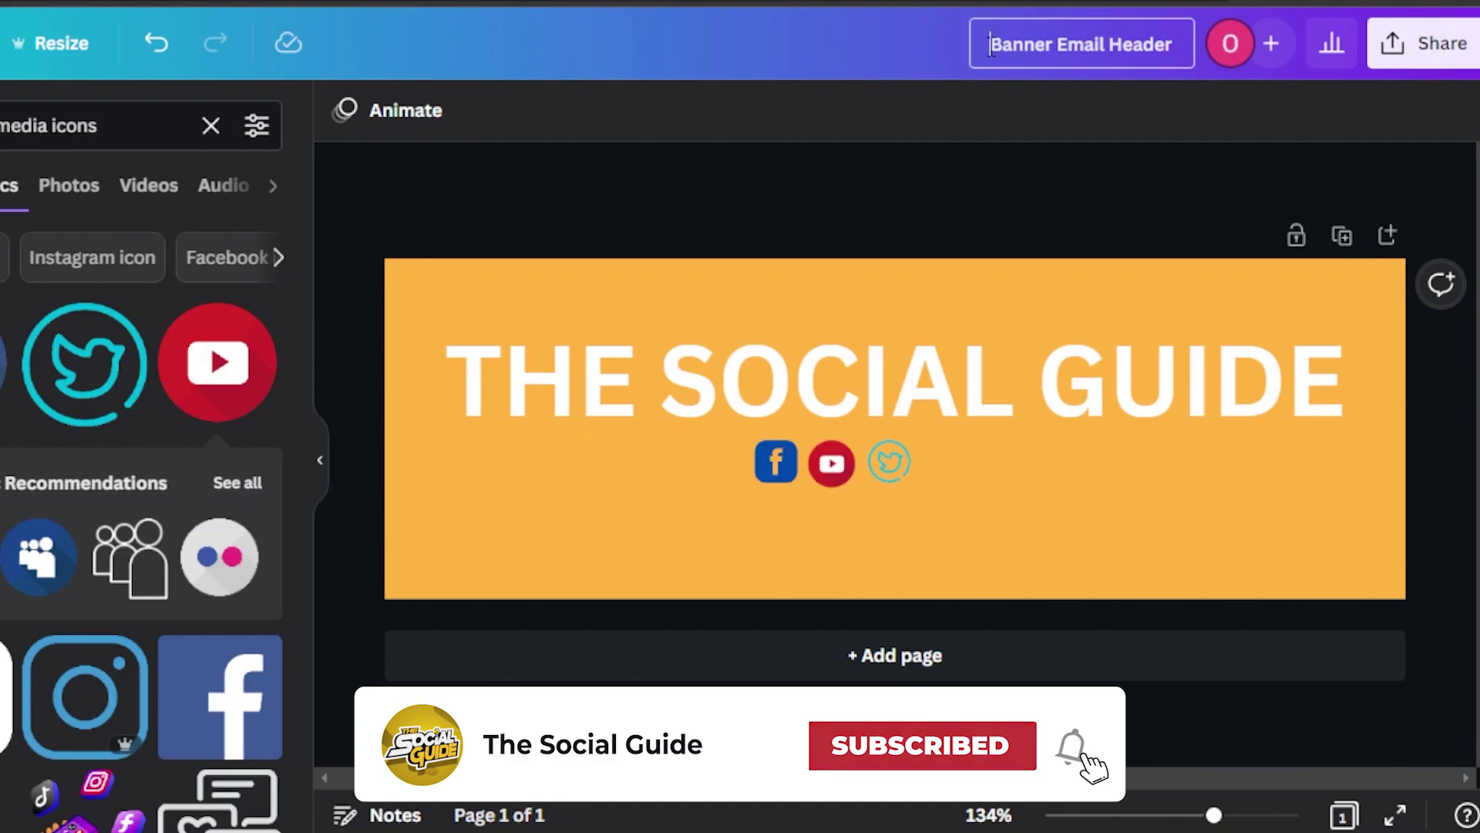
pyautogui.click(1426, 43)
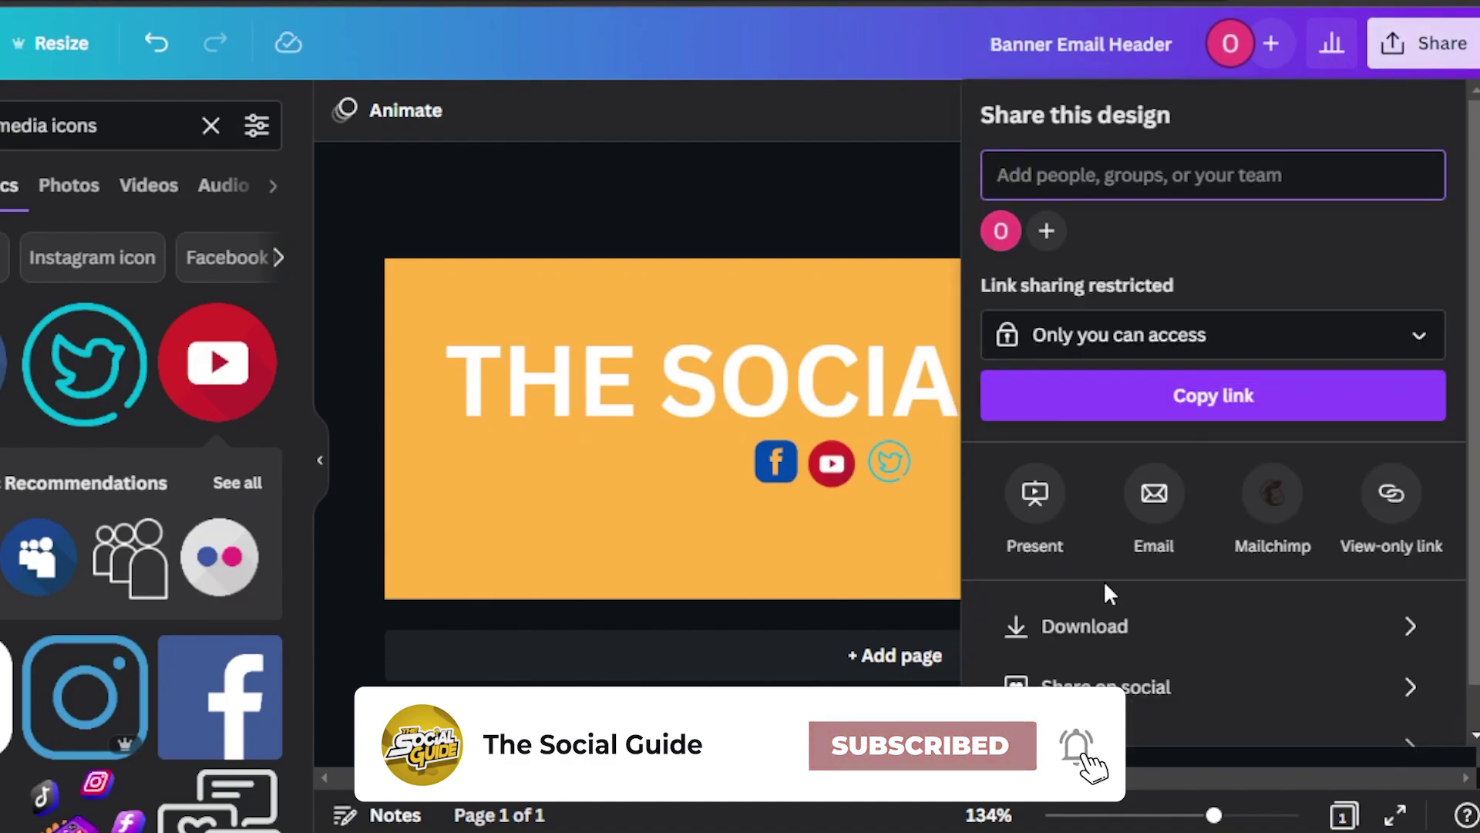
pyautogui.click(1107, 624)
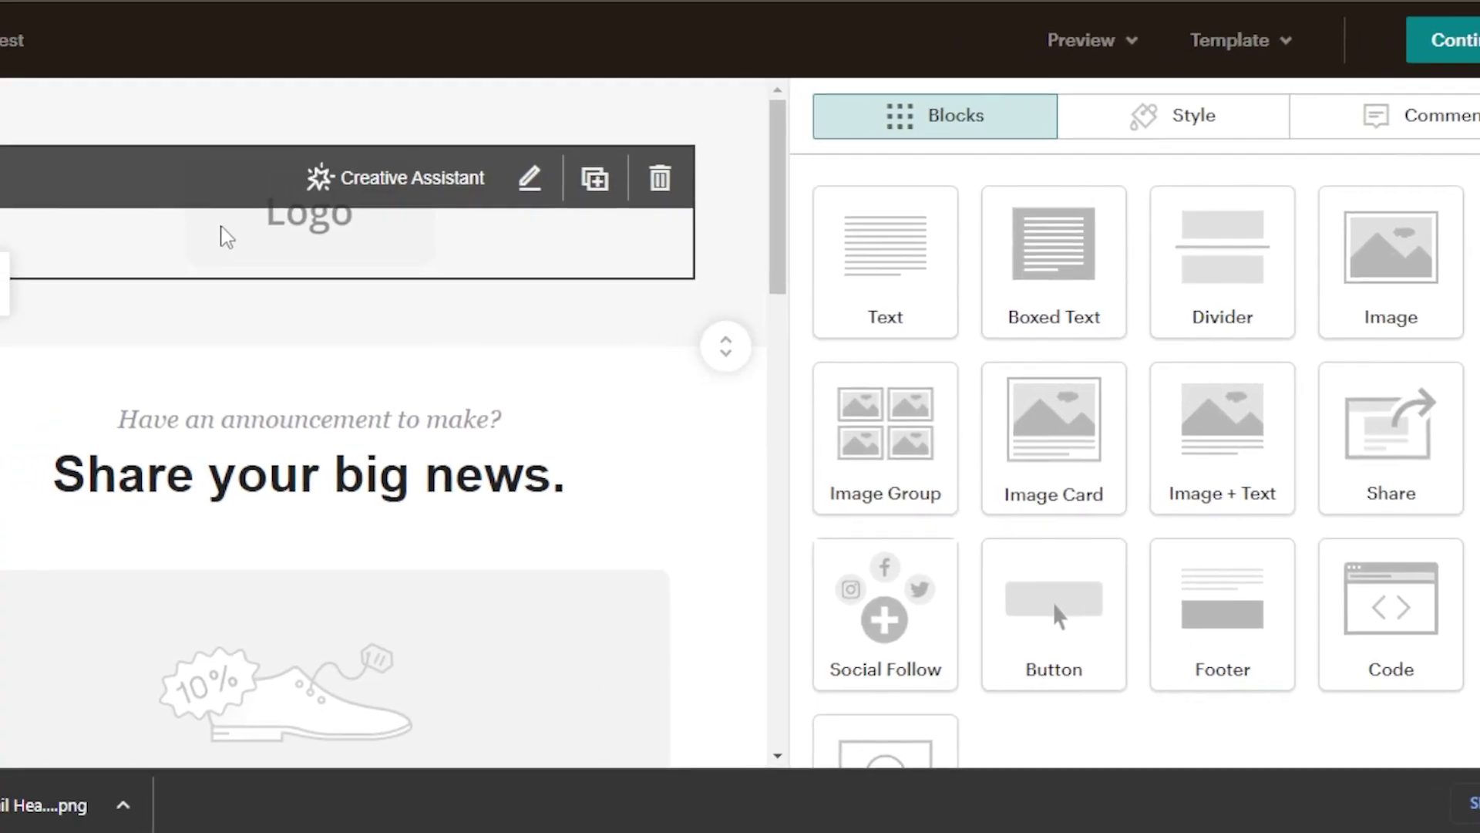
# Replace the logo placeholder with Banner Email Header.png (600 × 200) from Content Studio
pyautogui.click(546, 177)
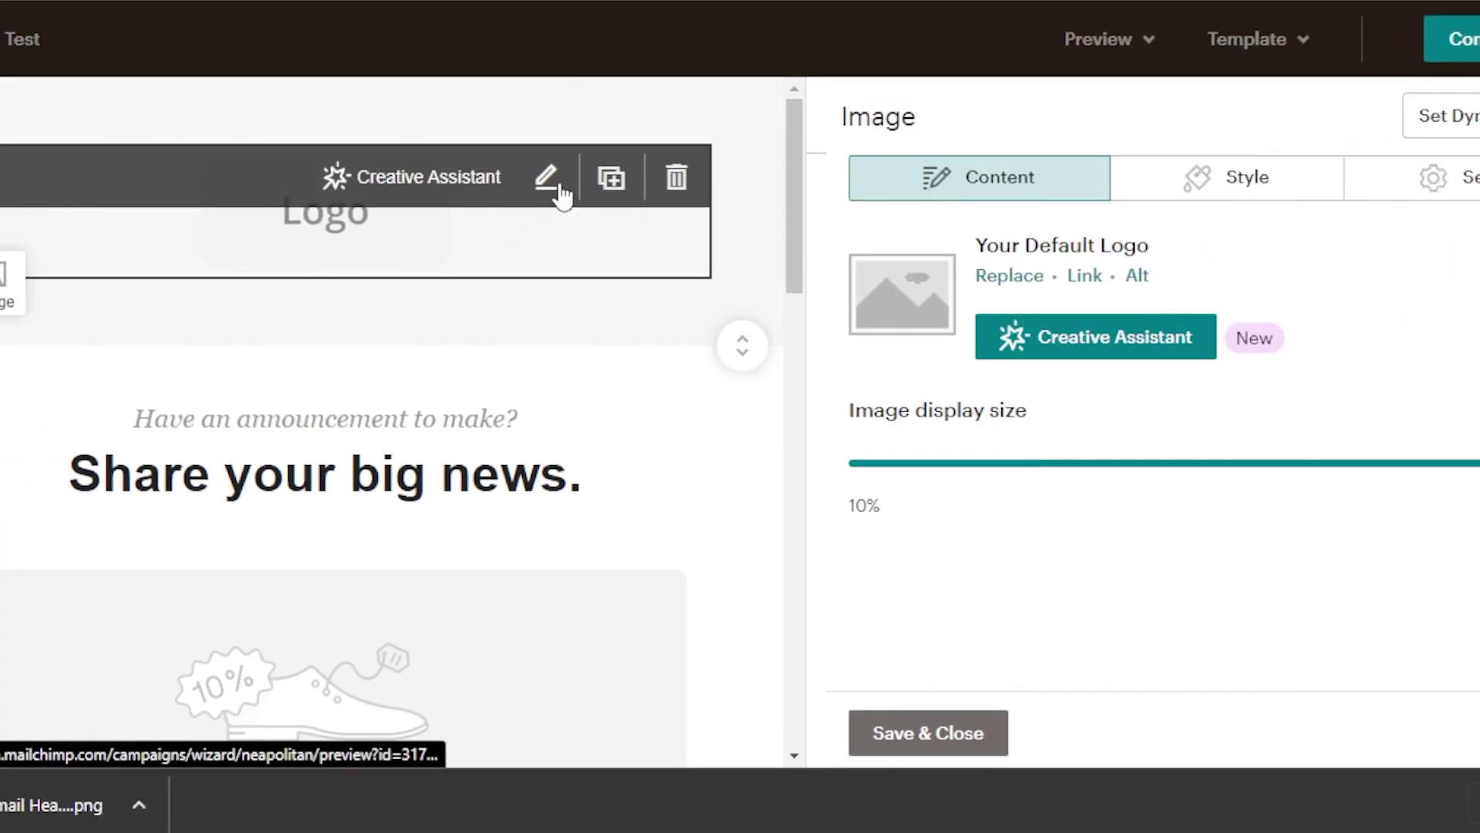
pyautogui.click(992, 278)
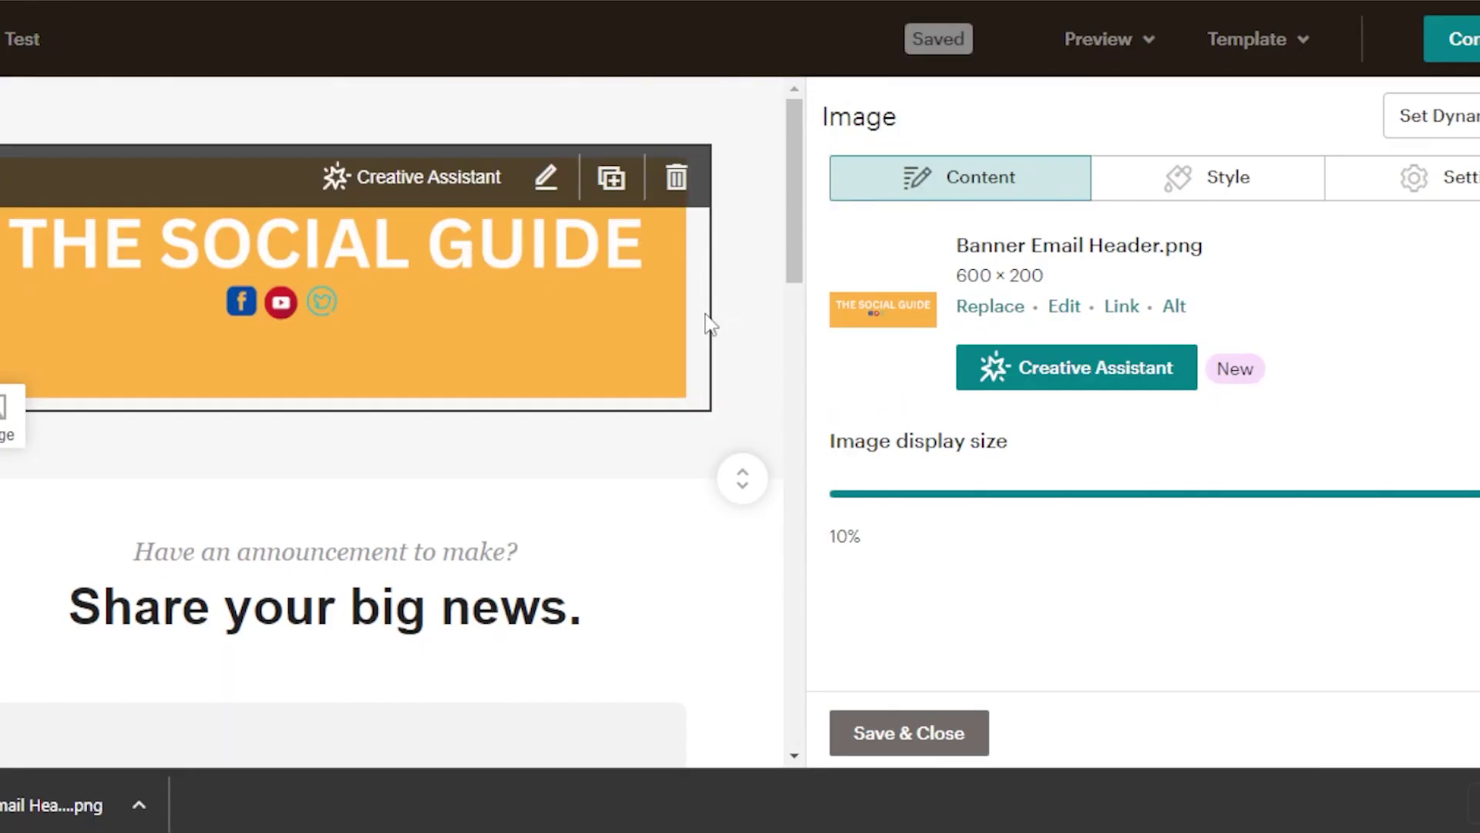
pyautogui.moveTo(335, 282)
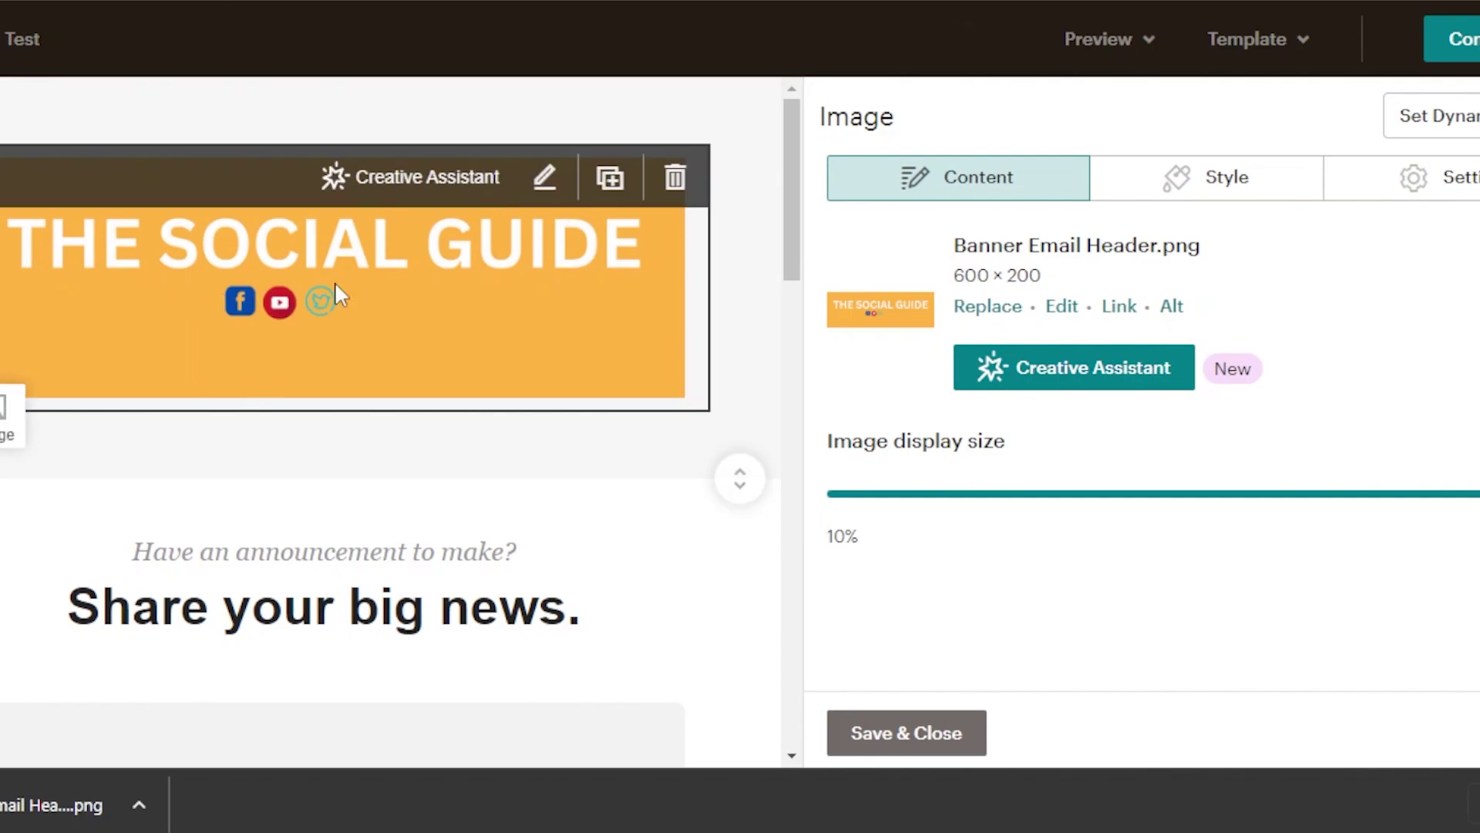
pyautogui.scroll(-5, 340, 120)
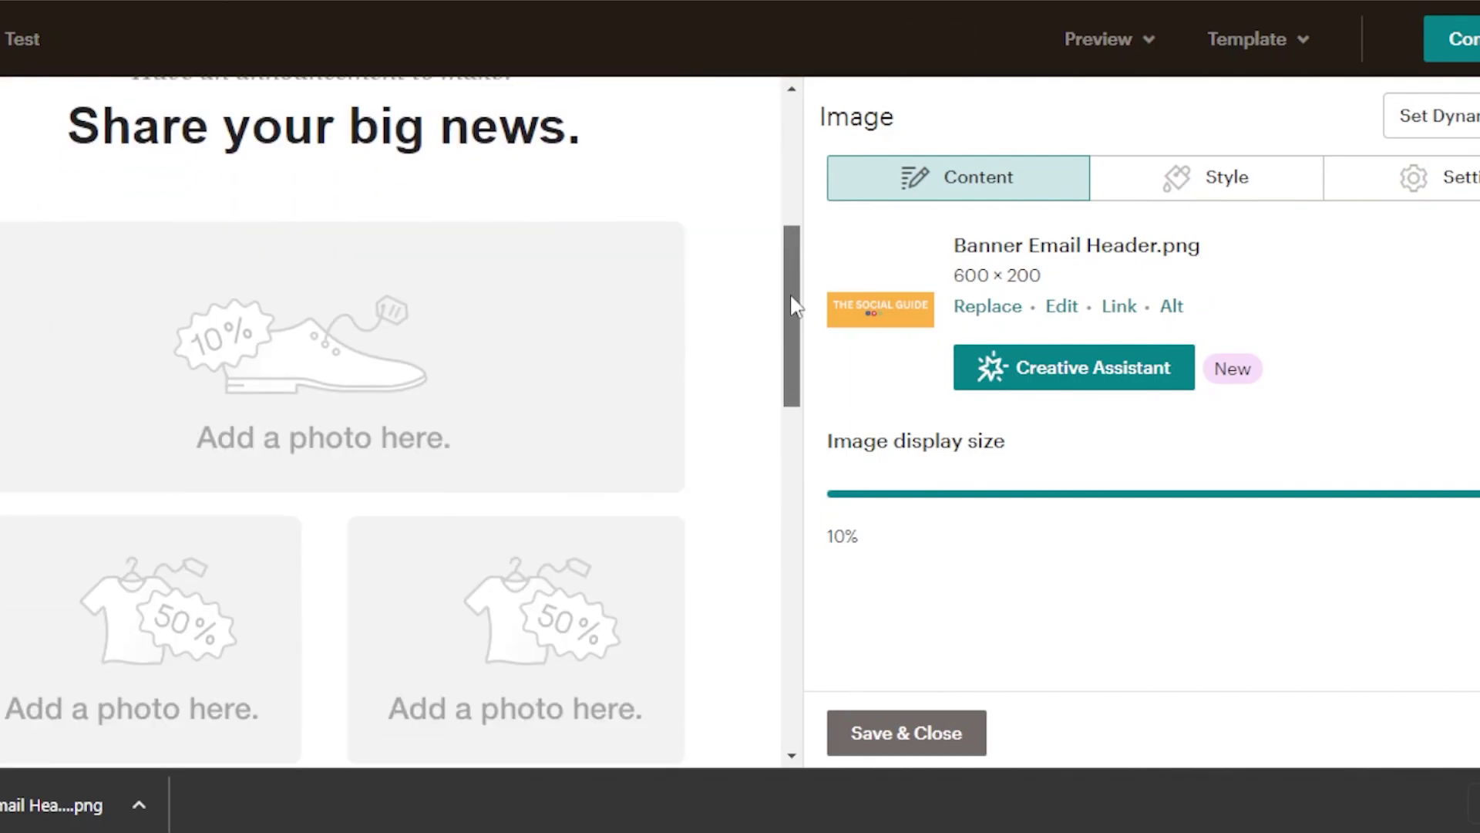
pyautogui.click(443, 204)
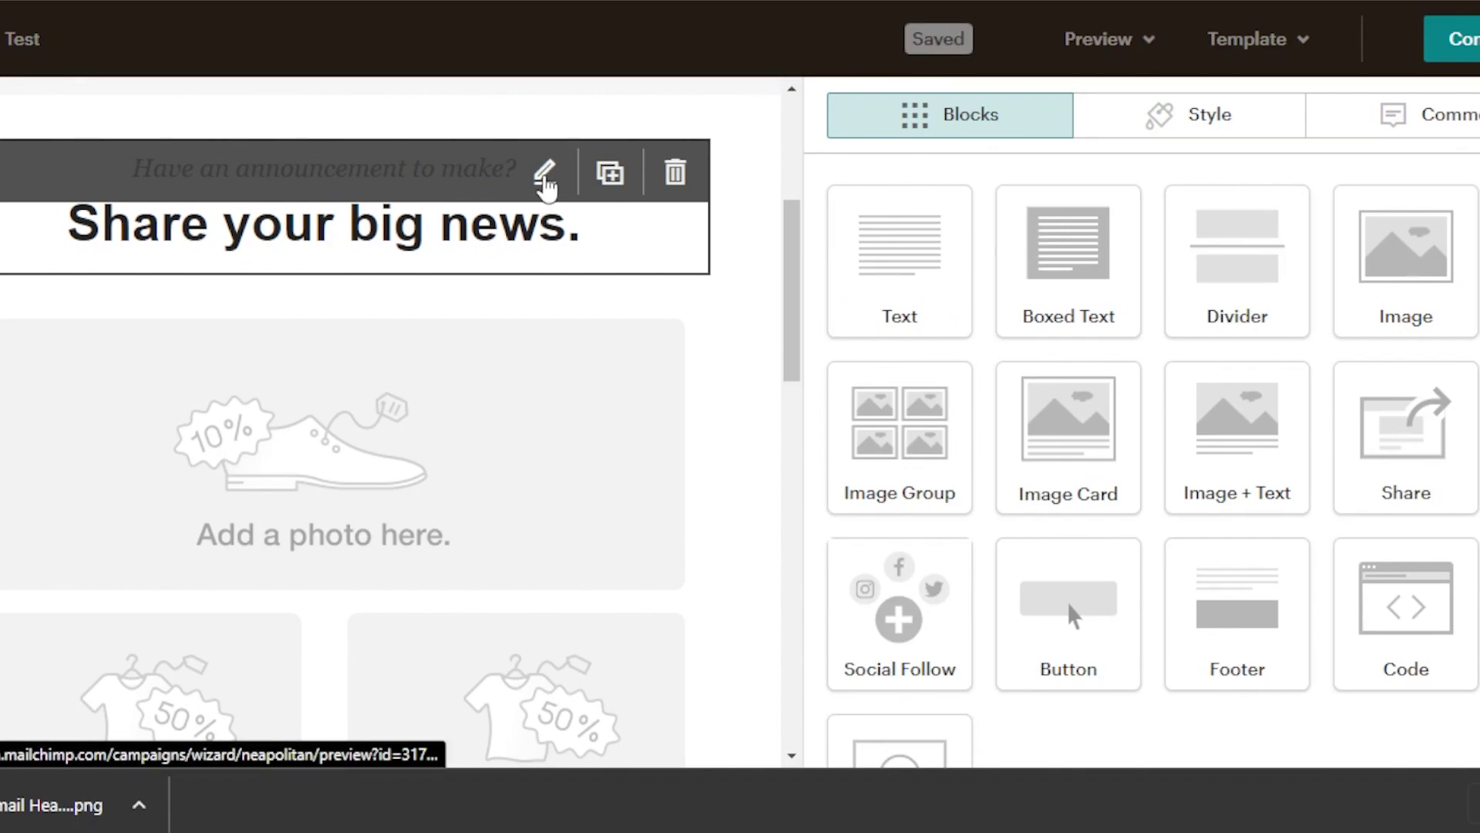
# Change the announcement text to 'NEW VIDEO ON THE CHANNEL', centred, black, with styles cleared
pyautogui.click(545, 176)
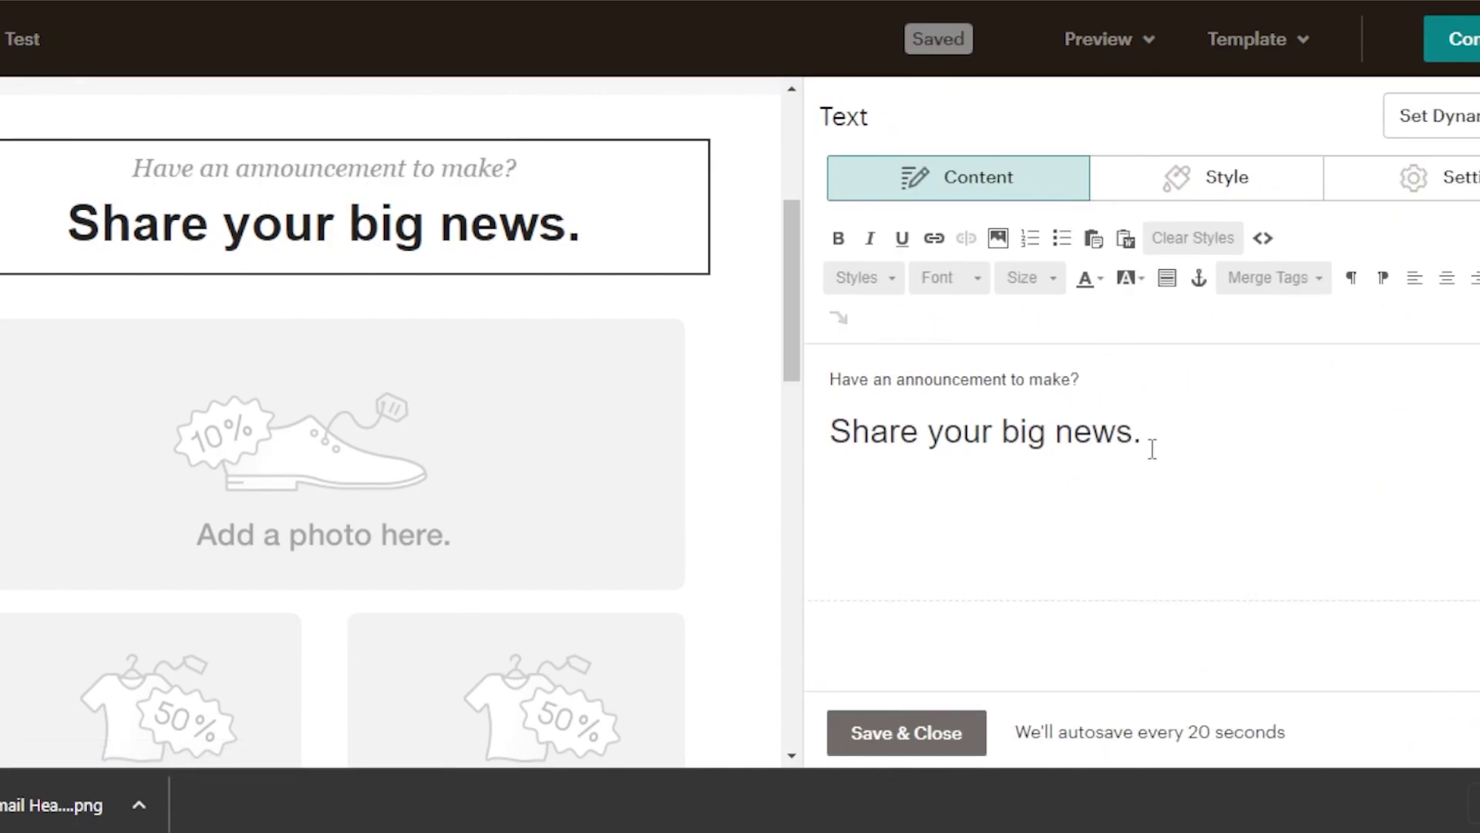
pyautogui.press('BackSpace')
pyautogui.press('BackSpace')
pyautogui.press('BackSpace')
pyautogui.press('BackSpace')
pyautogui.press('BackSpace')
pyautogui.press('BackSpace')
pyautogui.press('BackSpace')
pyautogui.press('BackSpace')
pyautogui.press('BackSpace')
pyautogui.press('BackSpace')
pyautogui.press('BackSpace')
pyautogui.press('BackSpace')
pyautogui.press('BackSpace')
pyautogui.press('BackSpace')
pyautogui.press('BackSpace')
pyautogui.press('BackSpace')
pyautogui.press('BackSpace')
pyautogui.press('BackSpace')
pyautogui.press('BackSpace')
pyautogui.press('BackSpace')
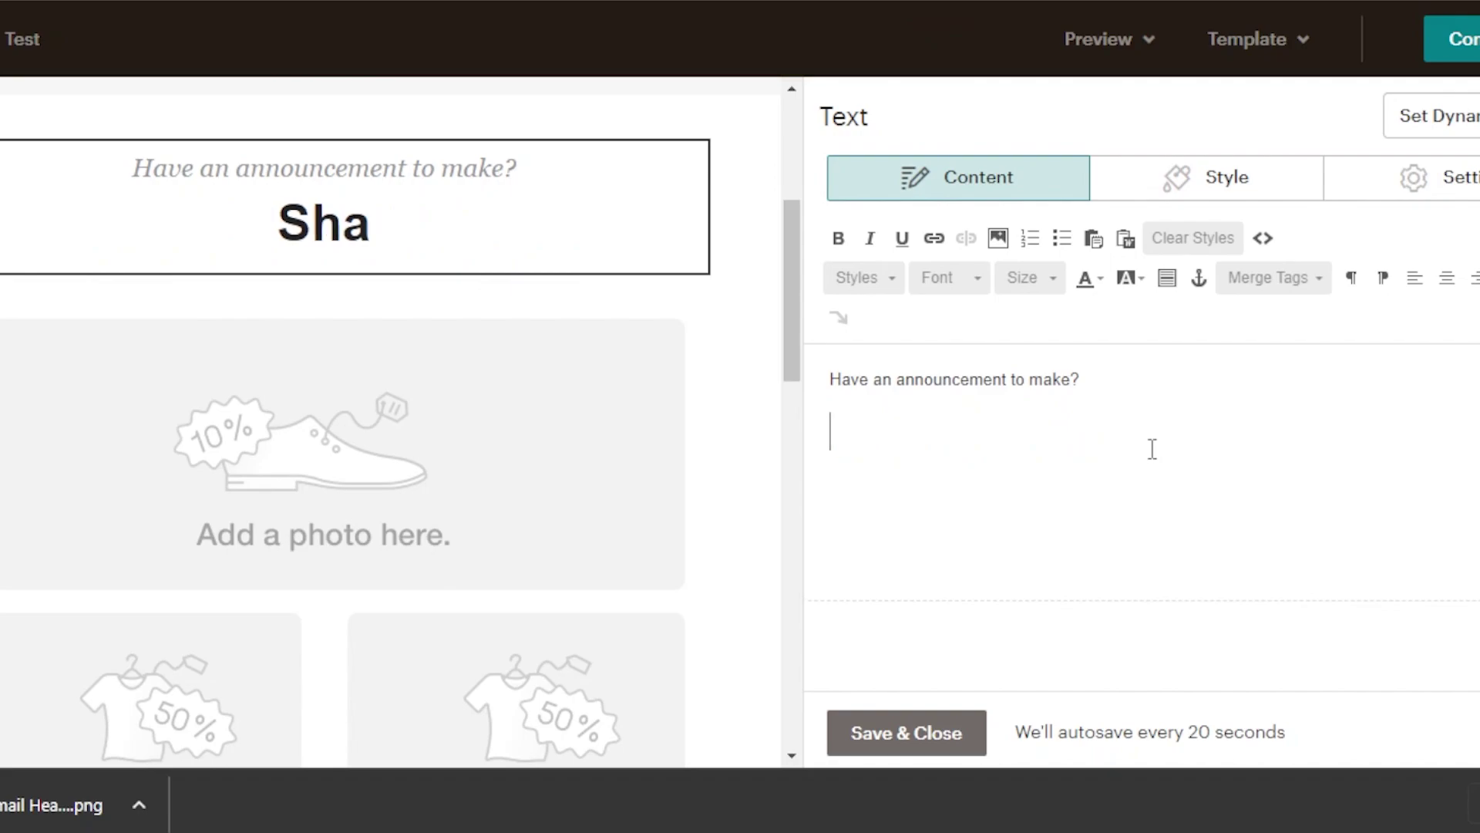
pyautogui.hotkey('ctrl', 'a')
pyautogui.write('NEW VIDEO ON THE CHANNEL')
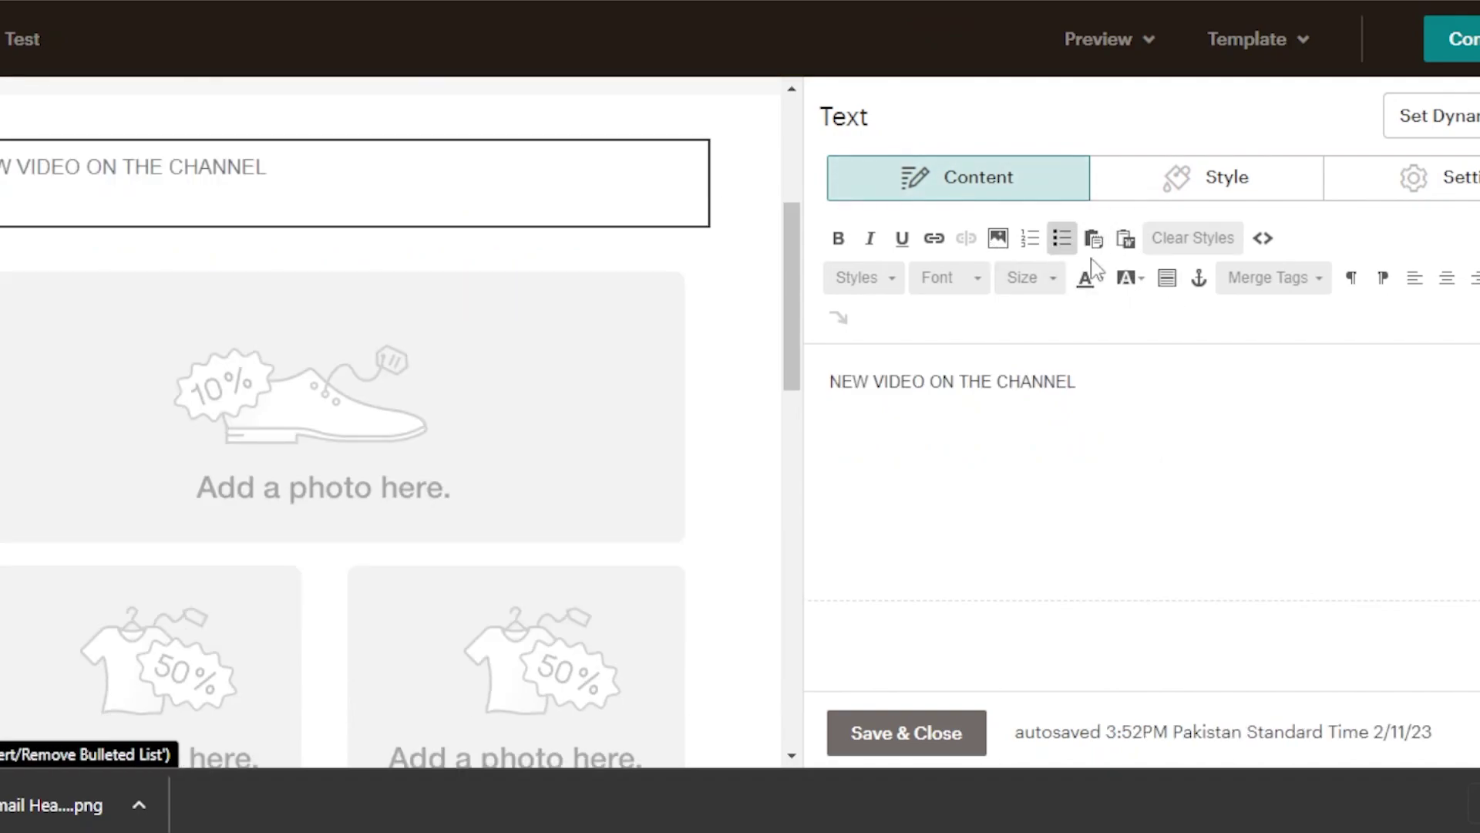
pyautogui.click(1447, 281)
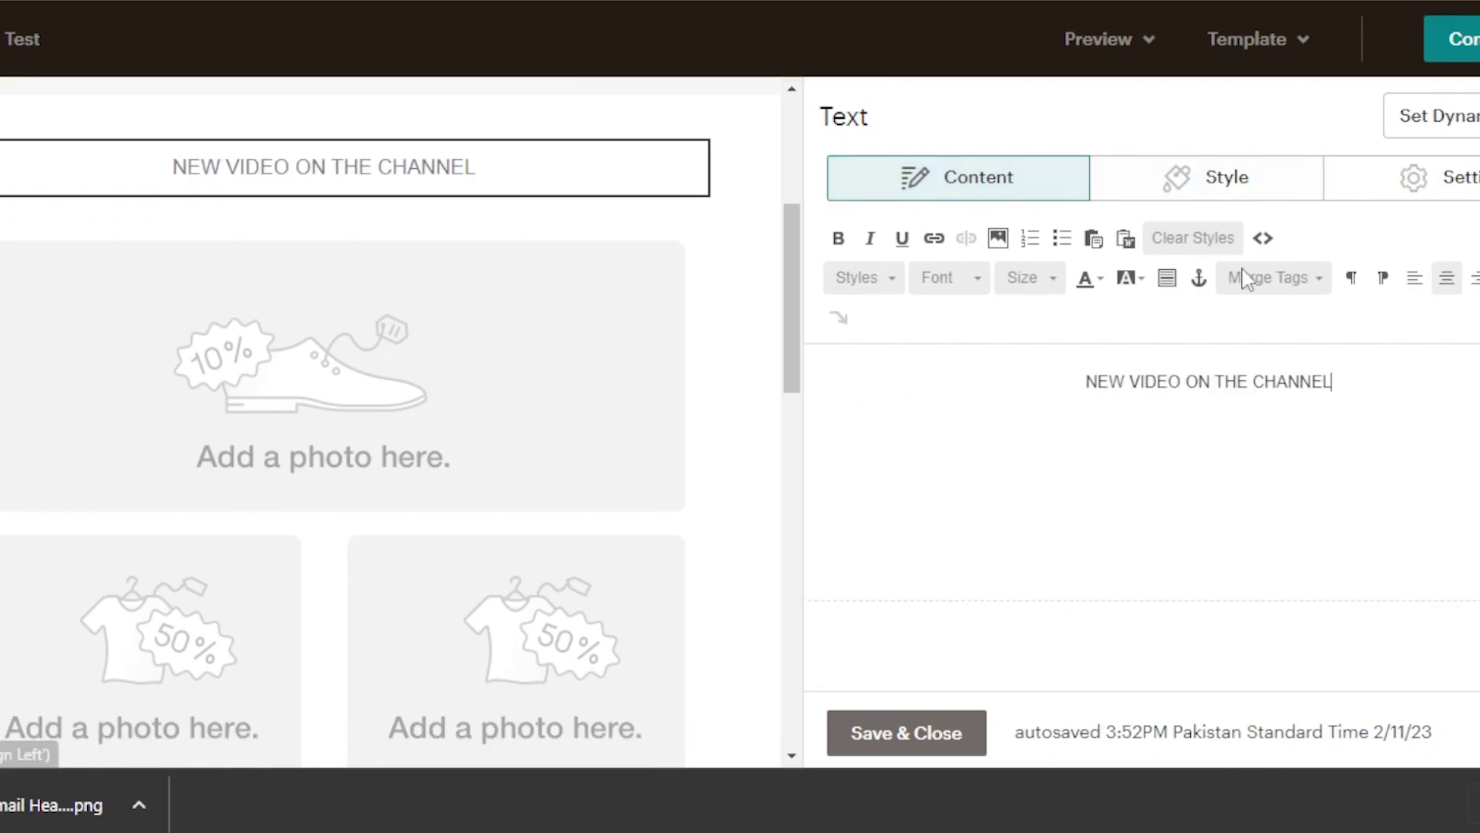
pyautogui.click(1086, 279)
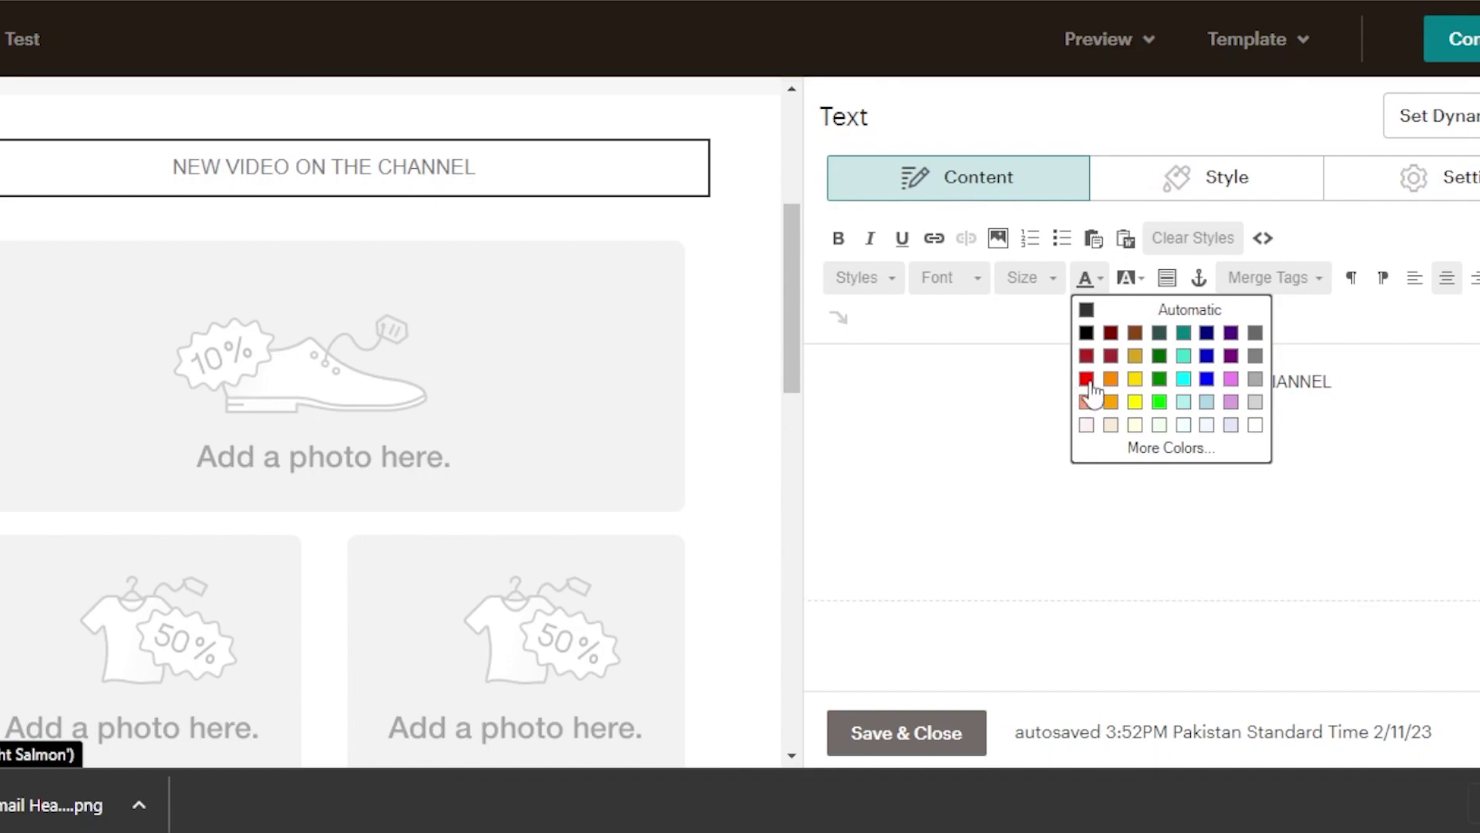
pyautogui.click(1081, 327)
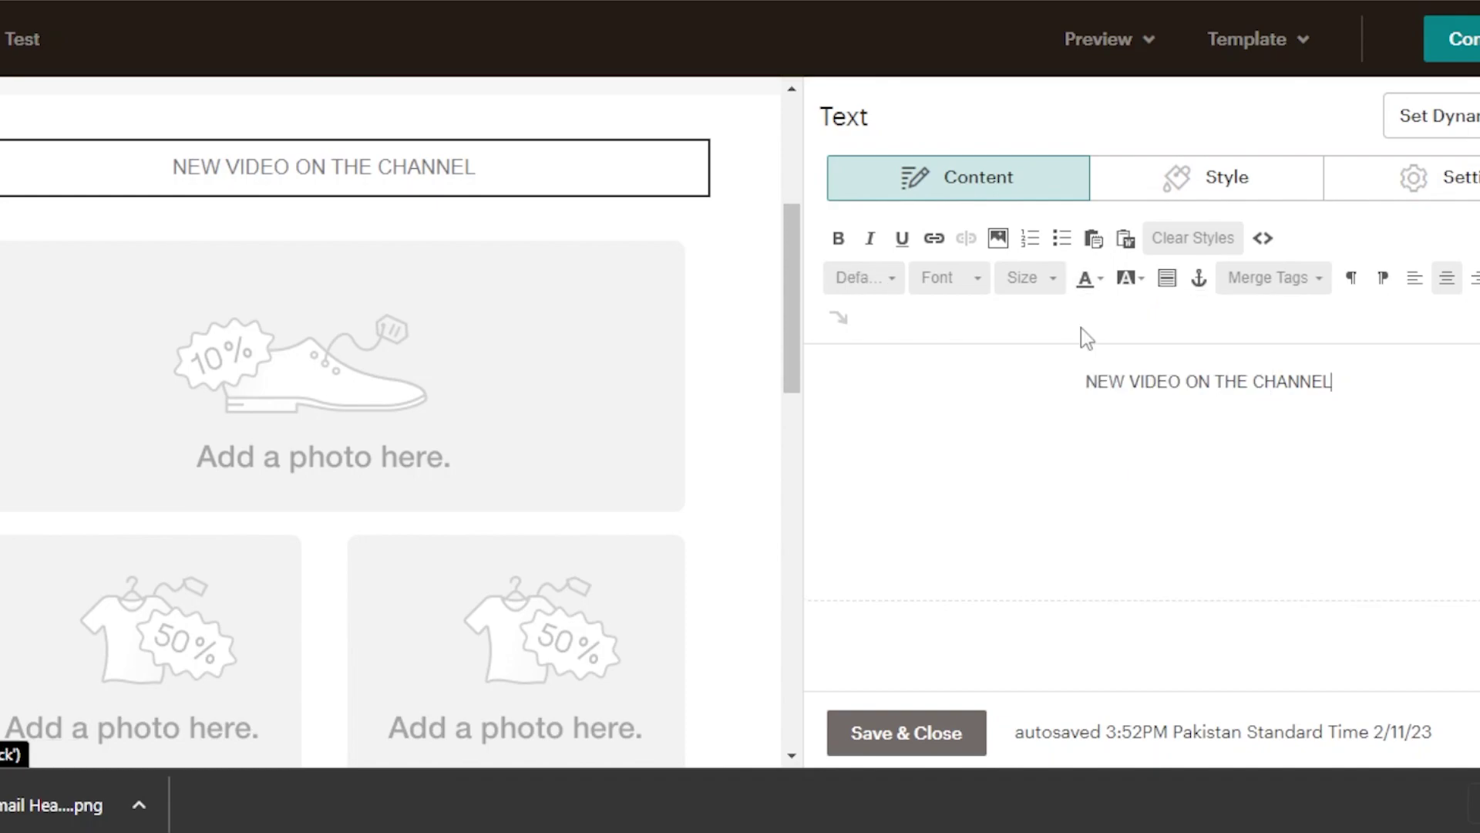
pyautogui.tripleClick(1085, 386)
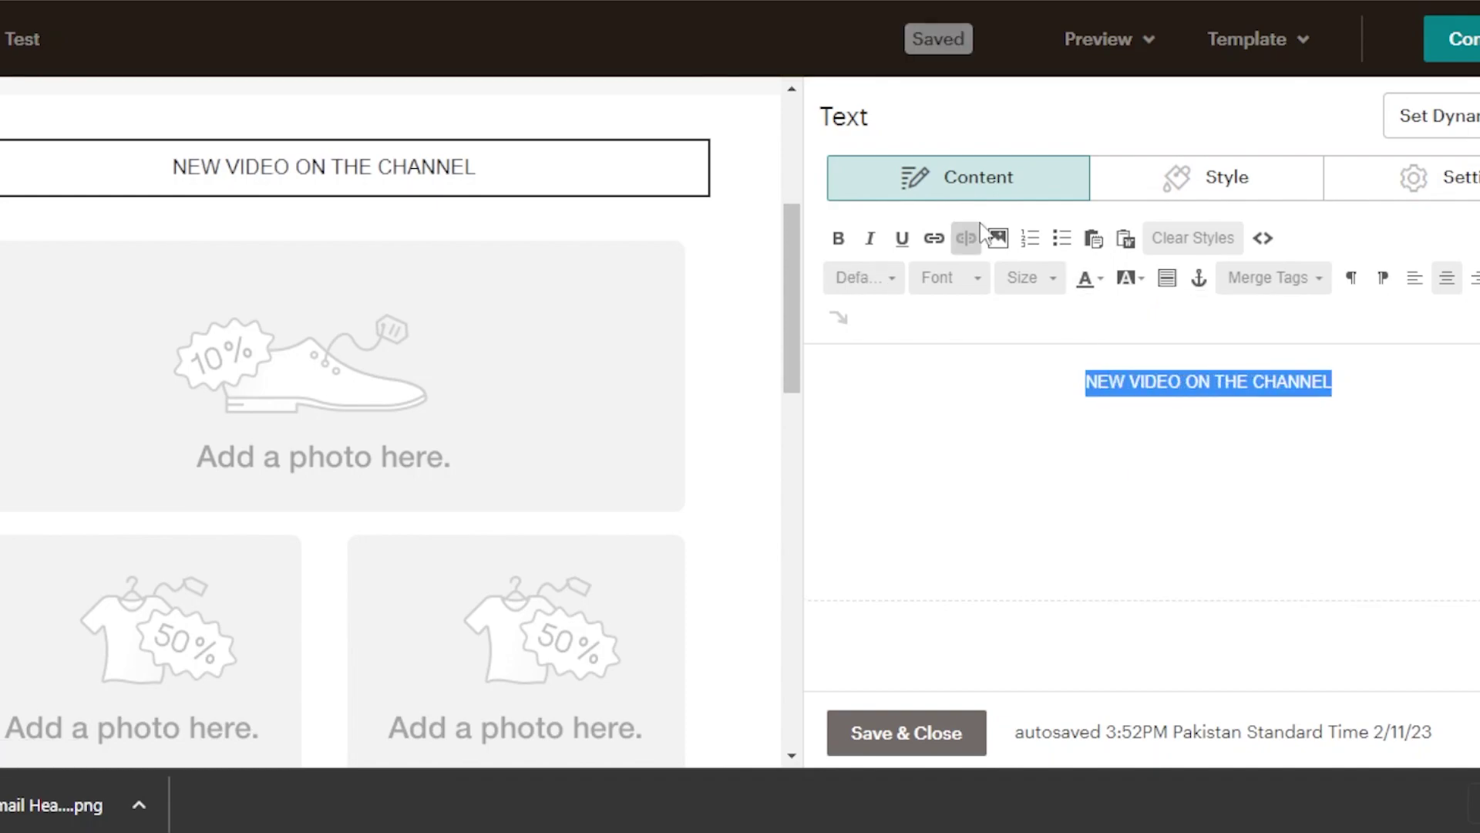
pyautogui.click(1162, 243)
# Delete the photo placeholder group and drop an empty Image block below the headline
pyautogui.click(762, 332)
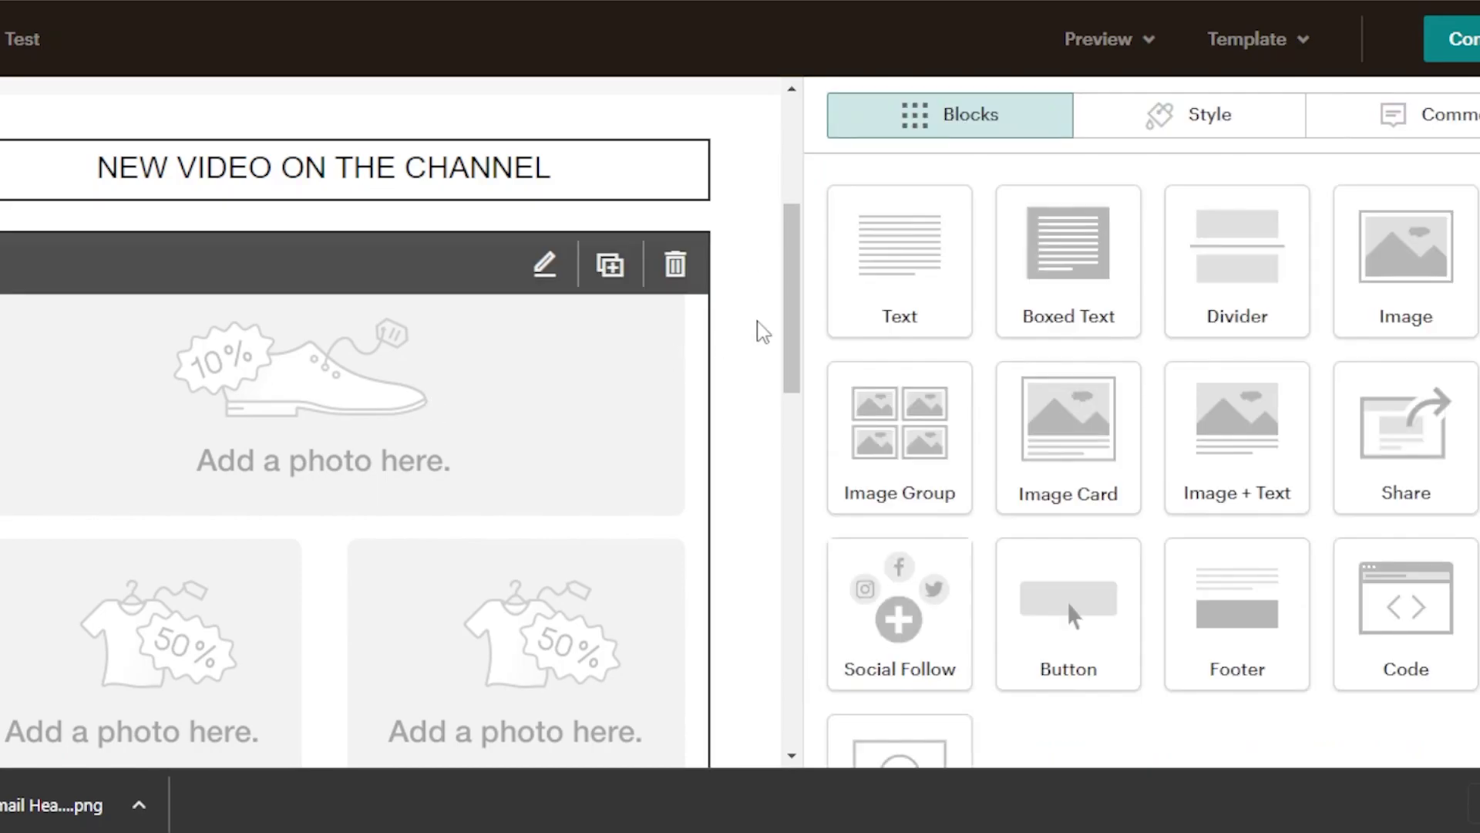
pyautogui.moveTo(797, 297)
pyautogui.mouseDown()
pyautogui.moveTo(793, 383)
pyautogui.moveTo(793, 308)
pyautogui.mouseUp()
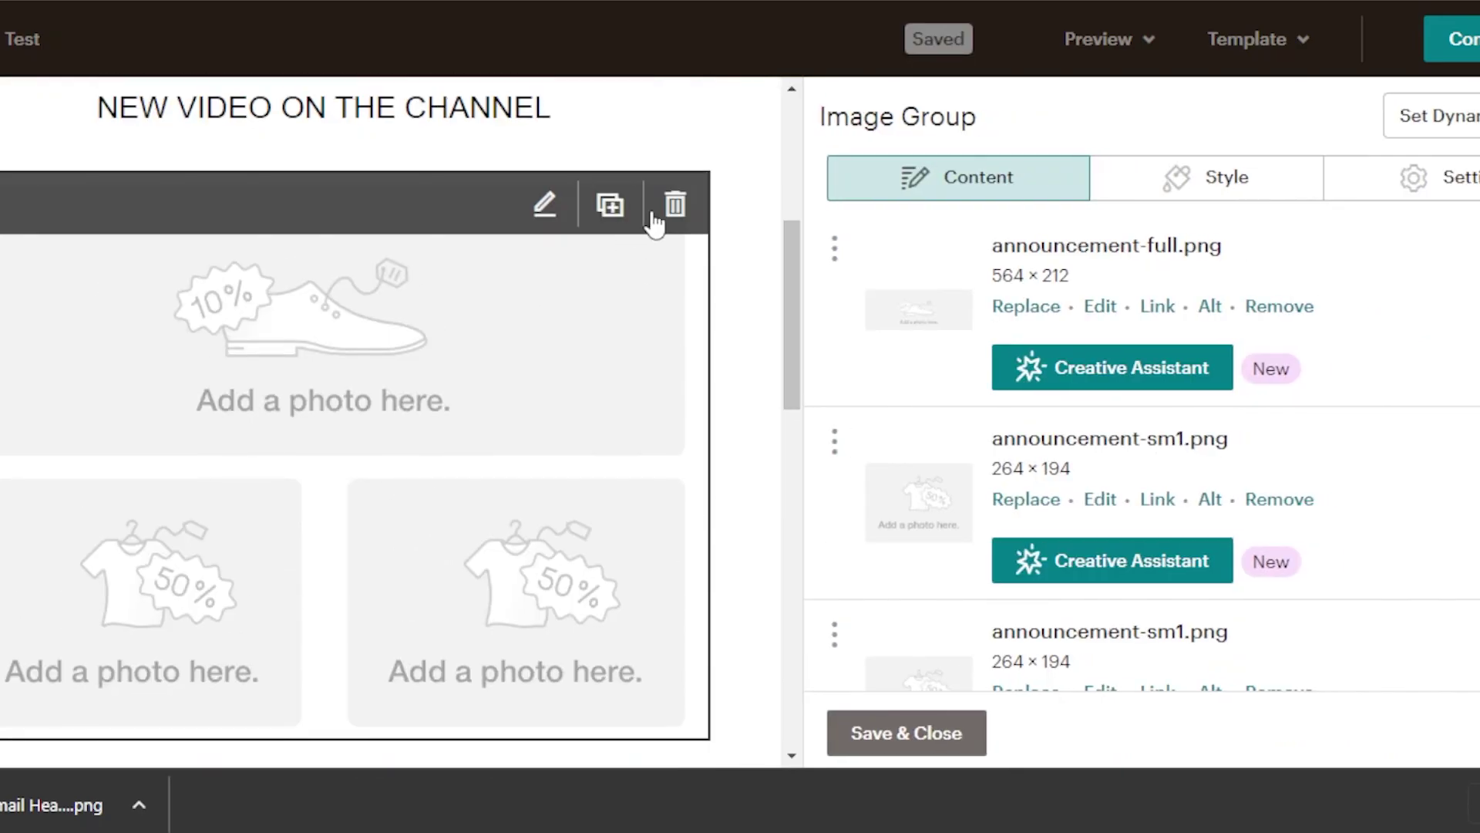
pyautogui.click(665, 221)
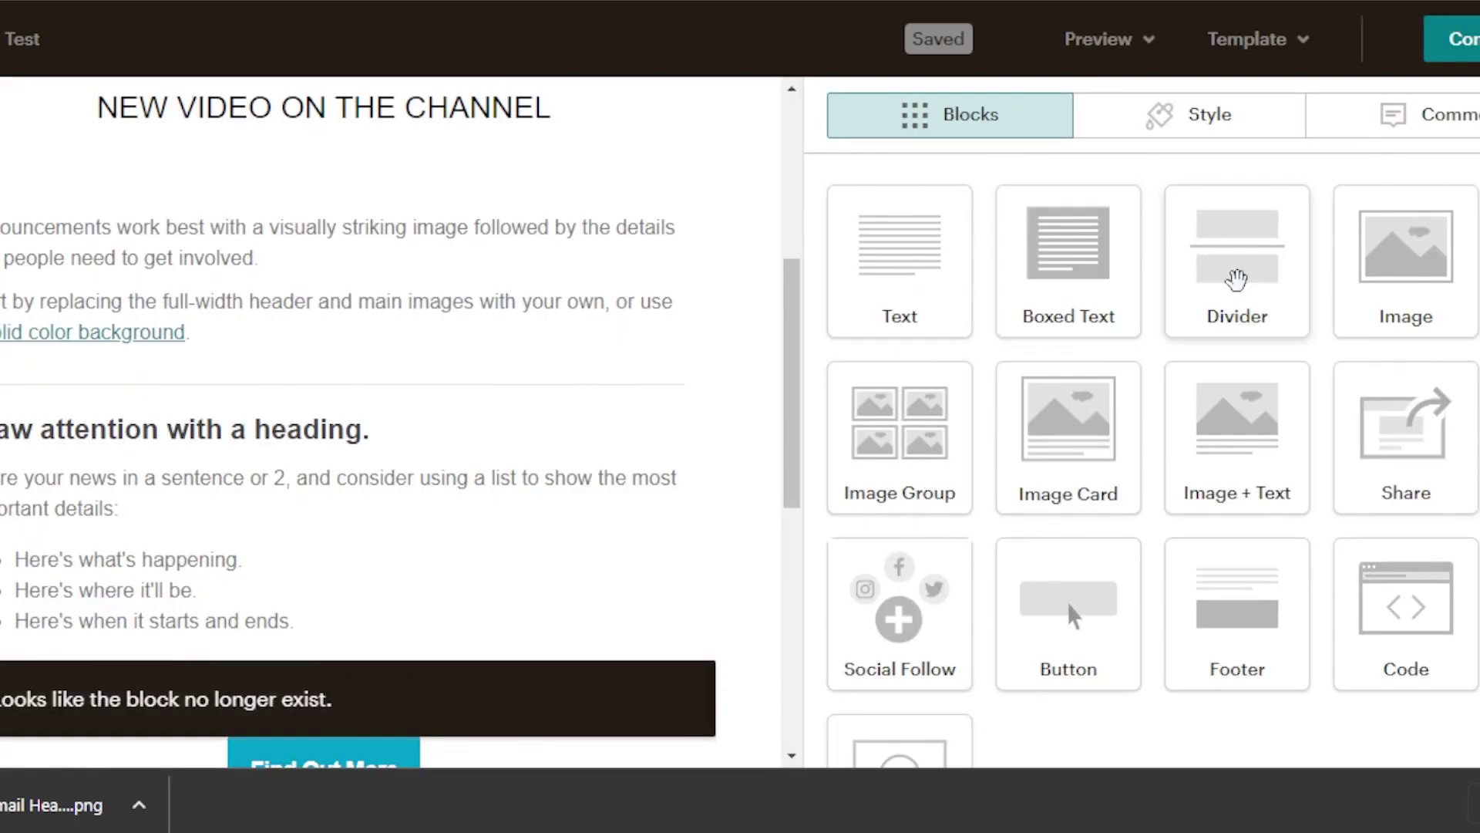
pyautogui.moveTo(1388, 282); pyautogui.dragTo(244, 155)
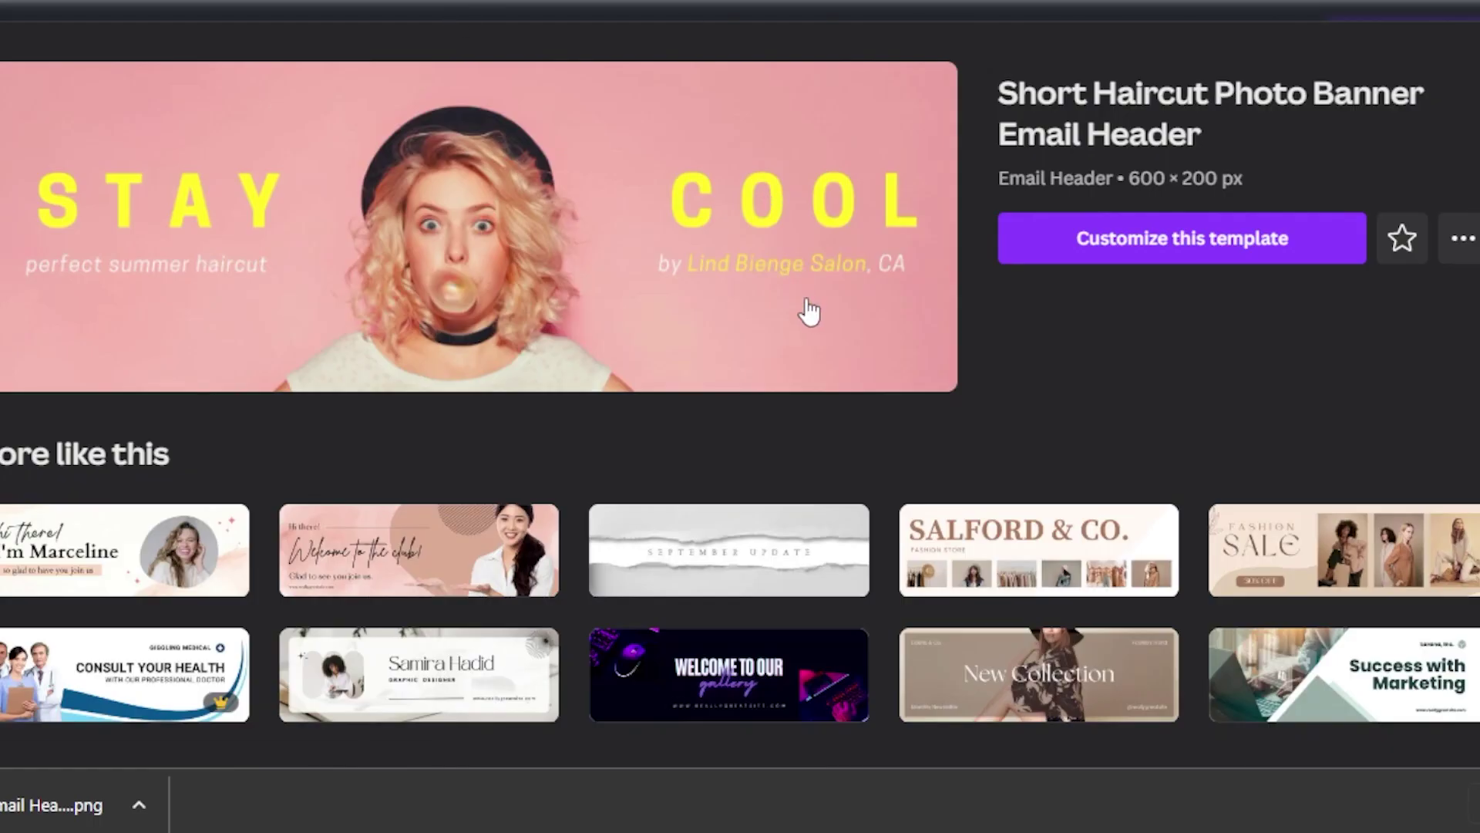
# In a new Canva design, set a stacked-money photo from a 'Money' search as the background
pyautogui.hotkey('alt', 'Left')
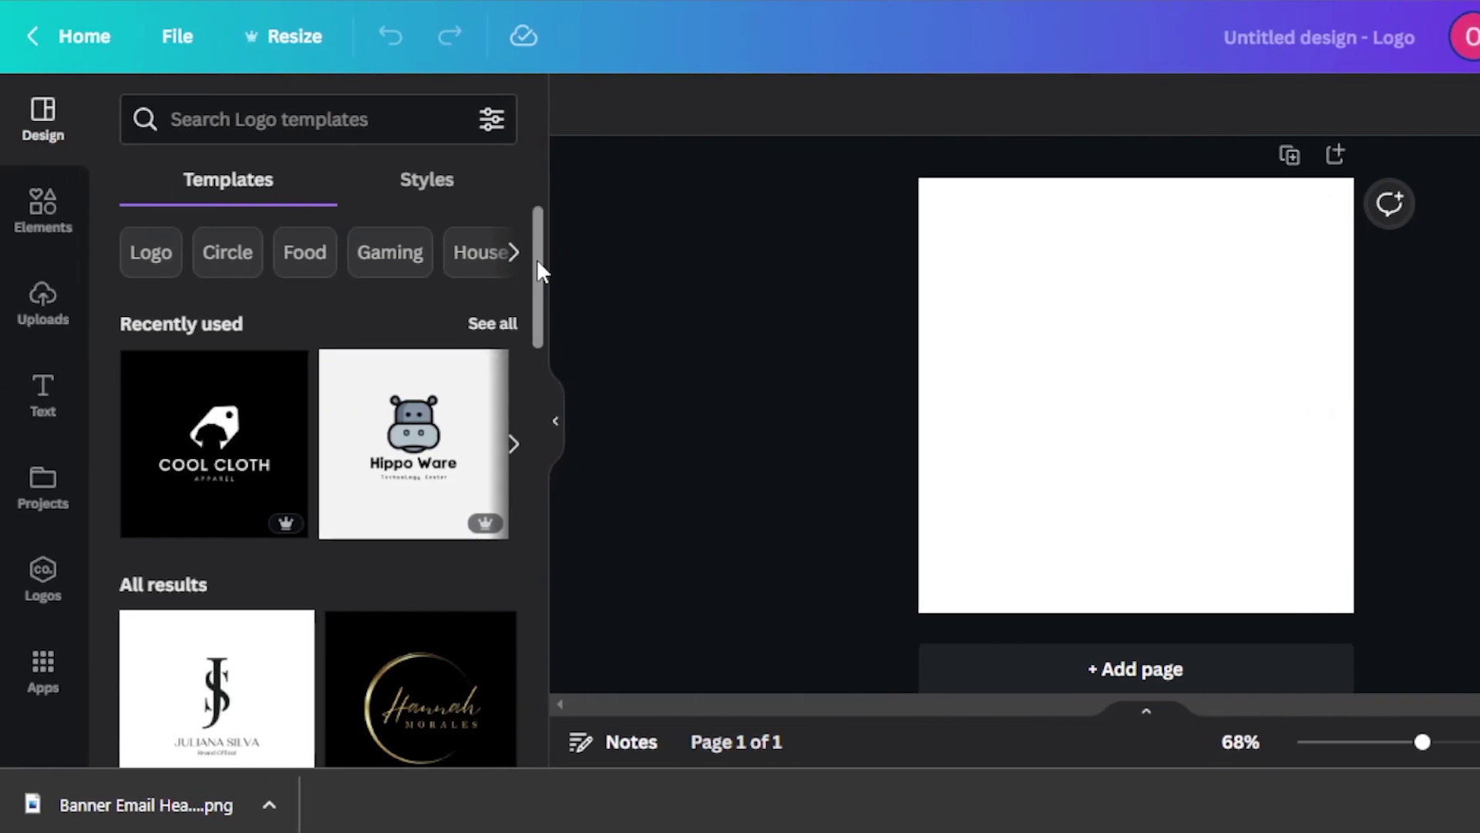
pyautogui.scroll(-1, 539, 251)
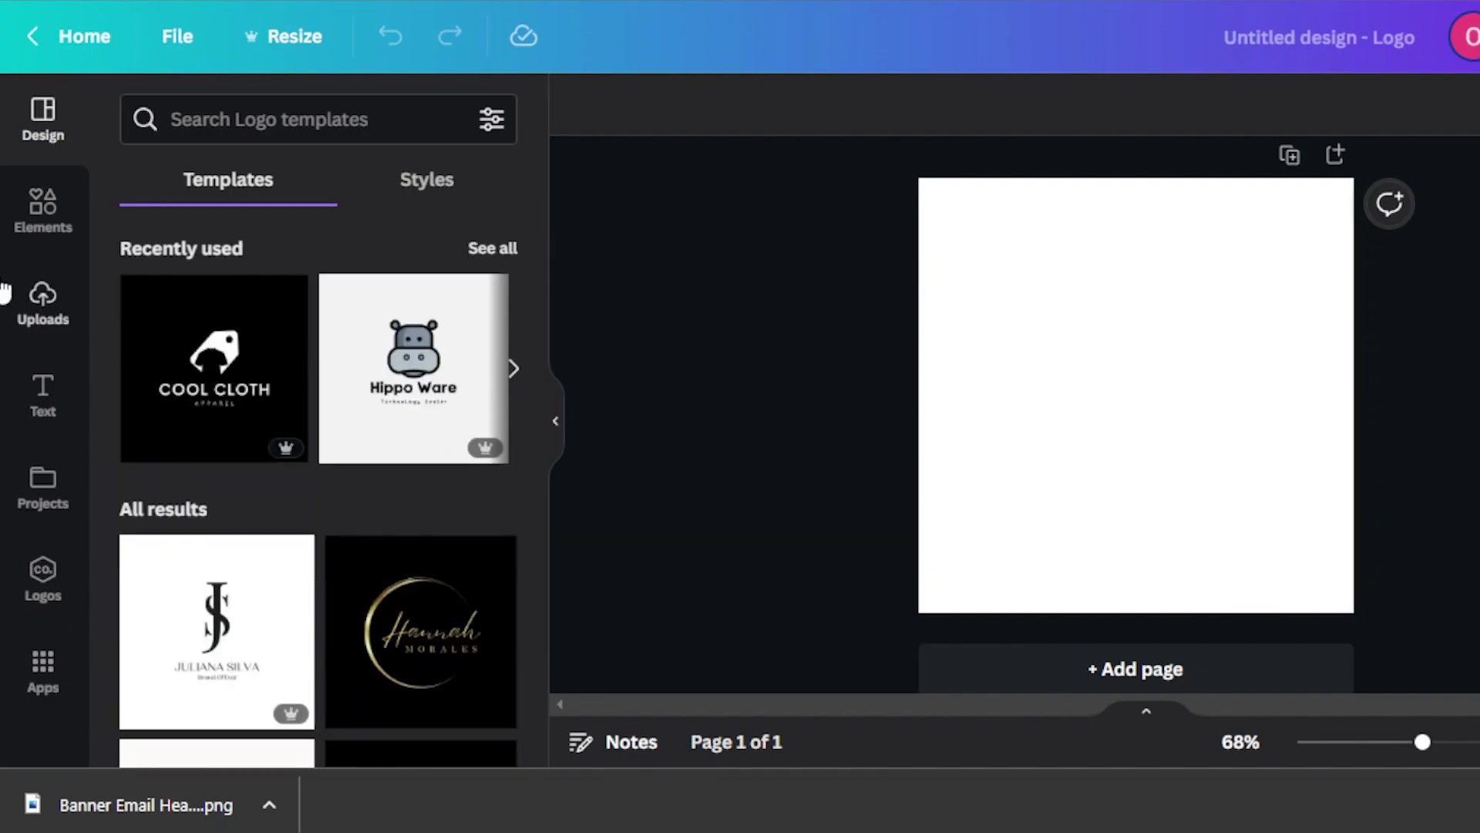
pyautogui.click(61, 205)
pyautogui.click(308, 122)
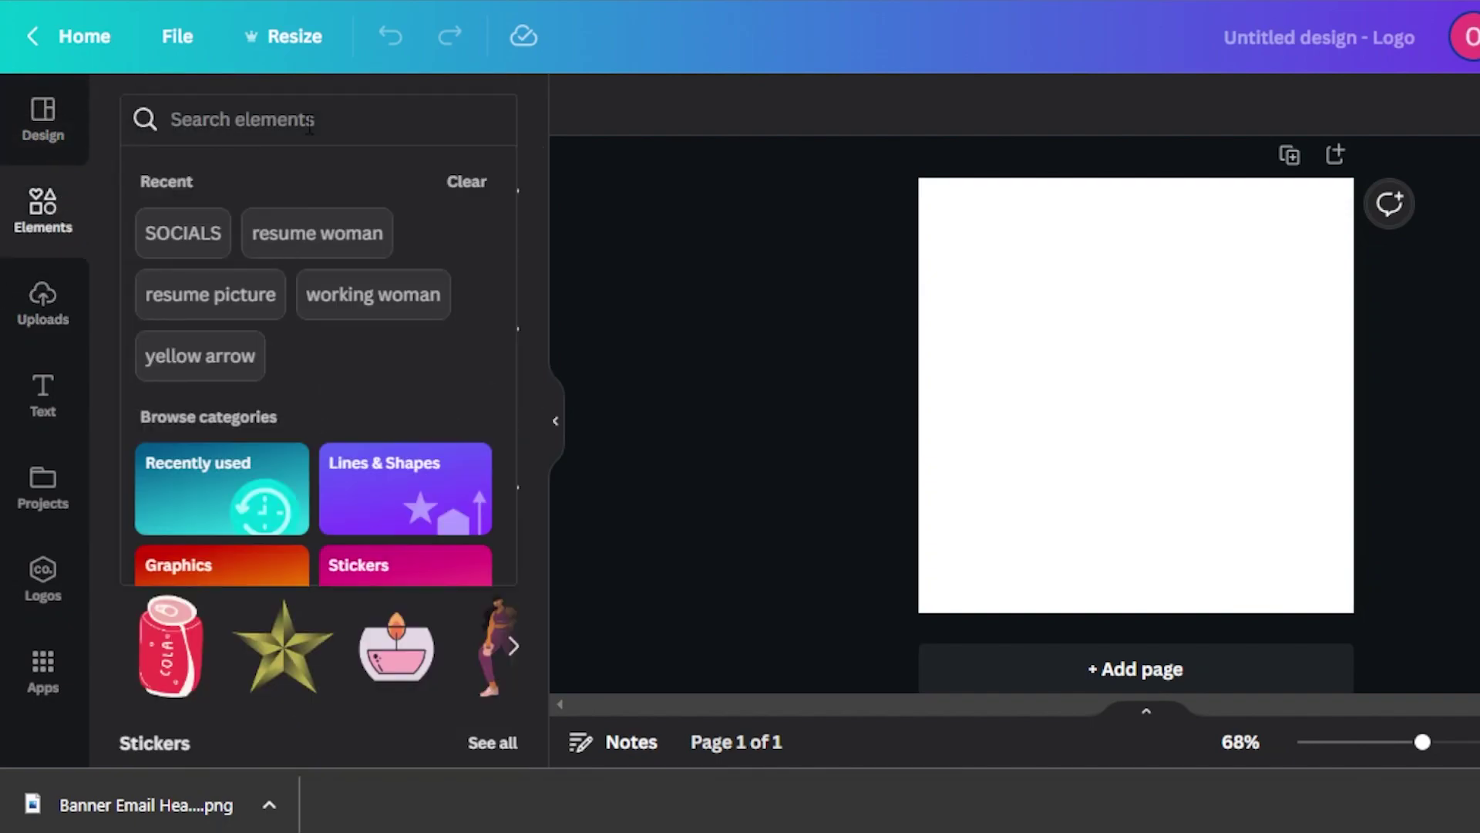
pyautogui.write('M')
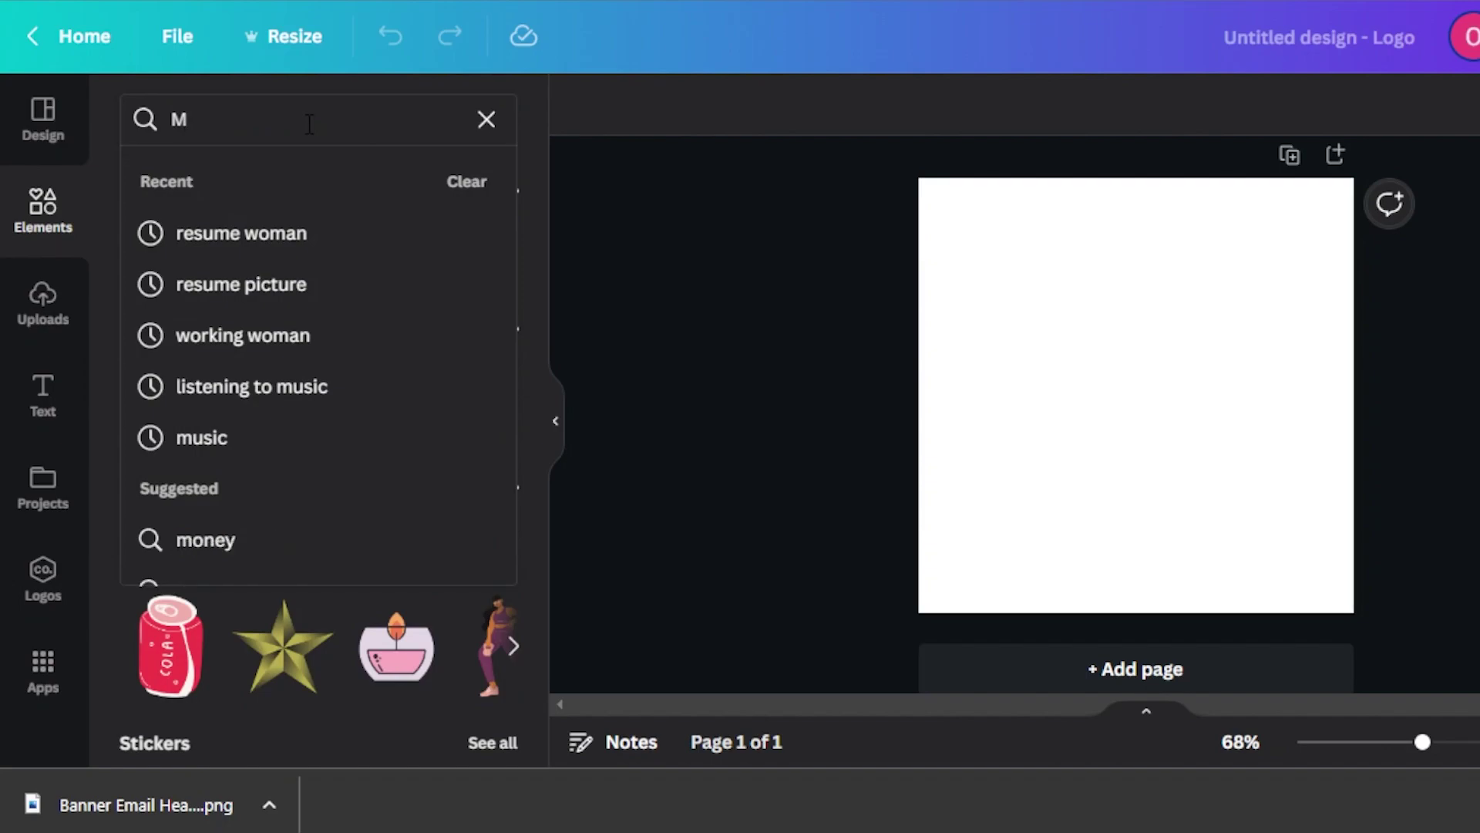
pyautogui.write('oney')
pyautogui.press('Return')
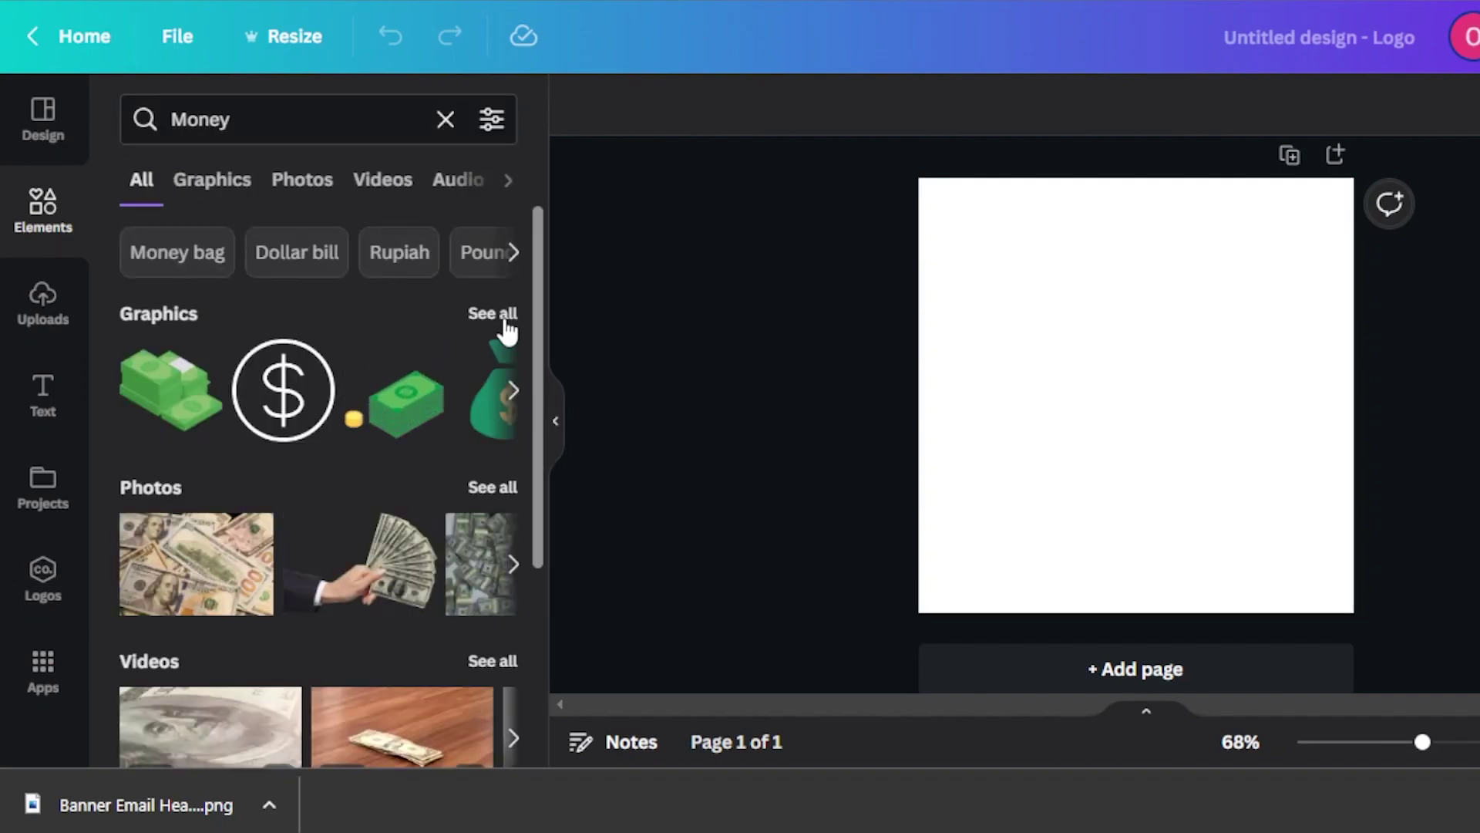
pyautogui.click(482, 489)
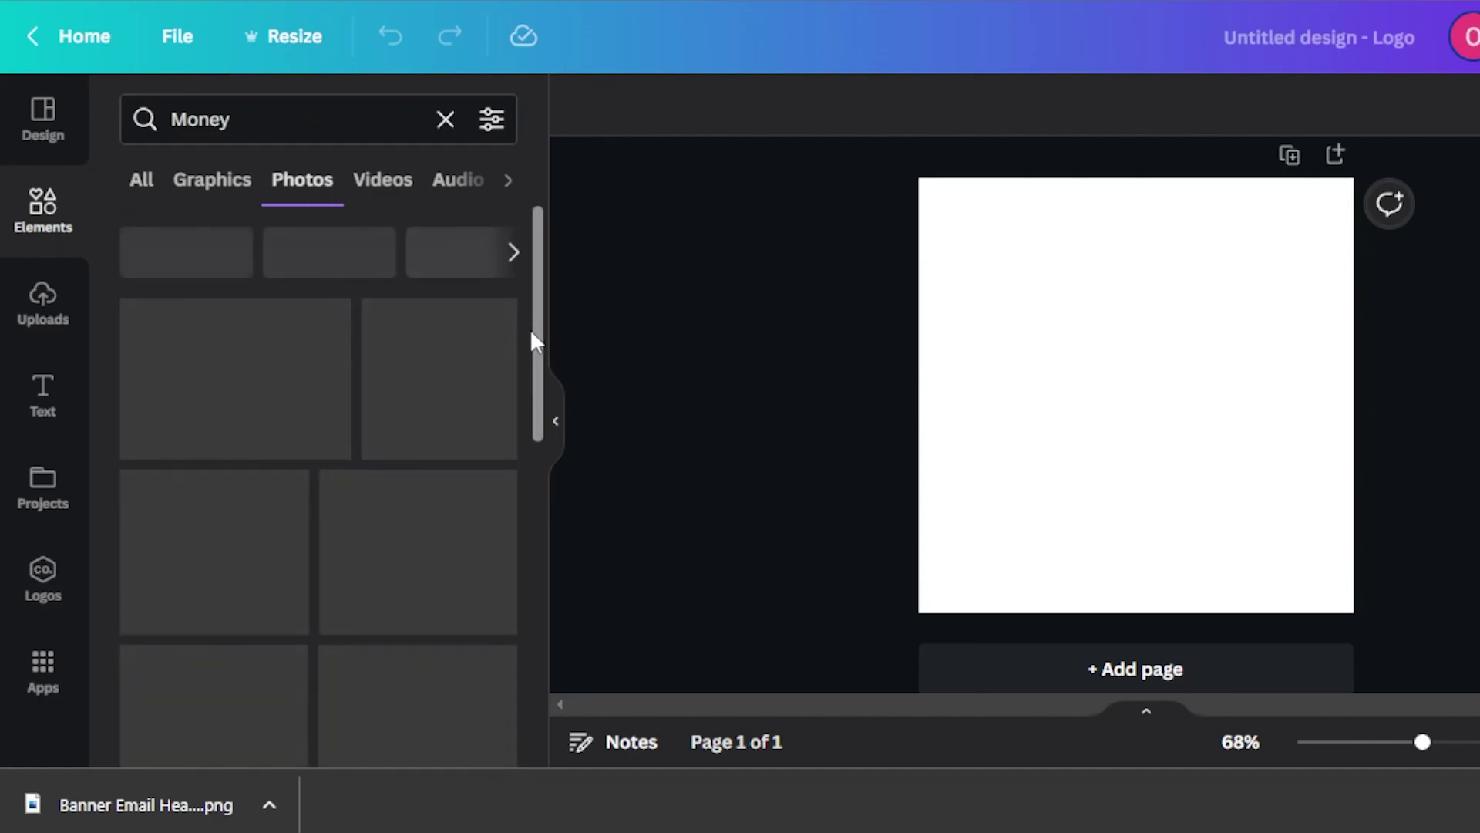
pyautogui.scroll(-2, 532, 323)
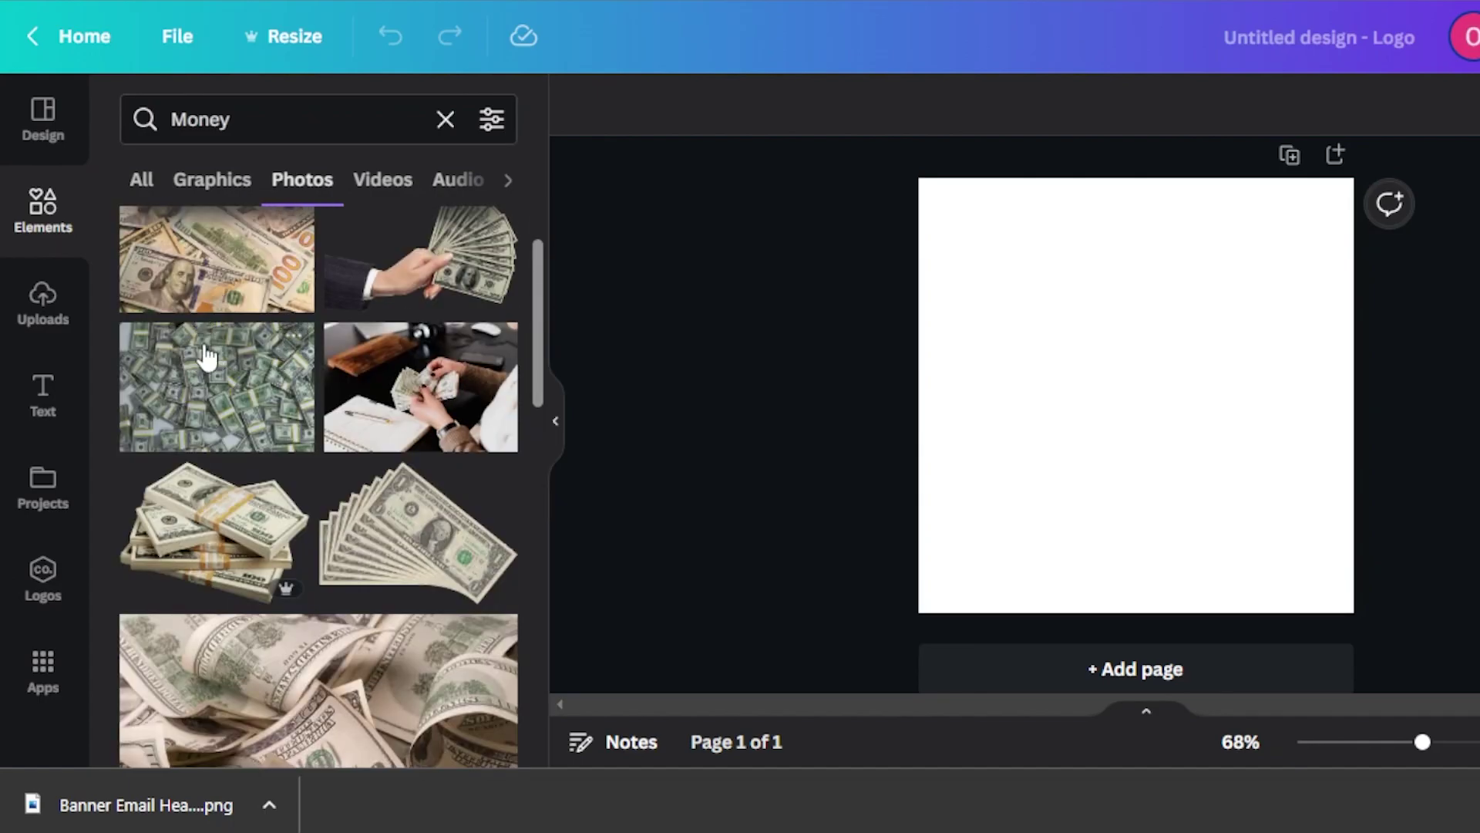
pyautogui.click(219, 404)
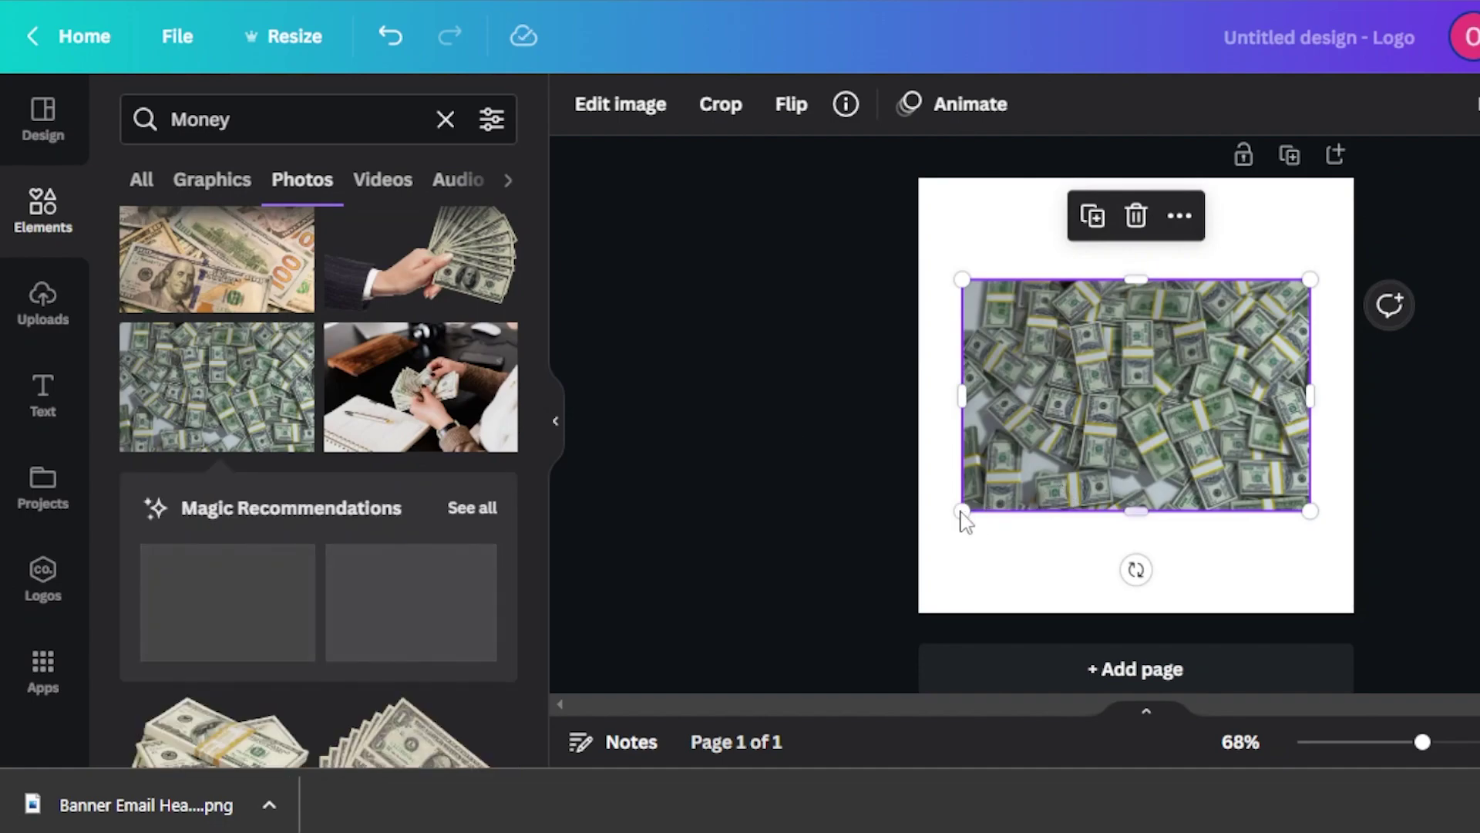
pyautogui.moveTo(961, 512); pyautogui.dragTo(843, 648)
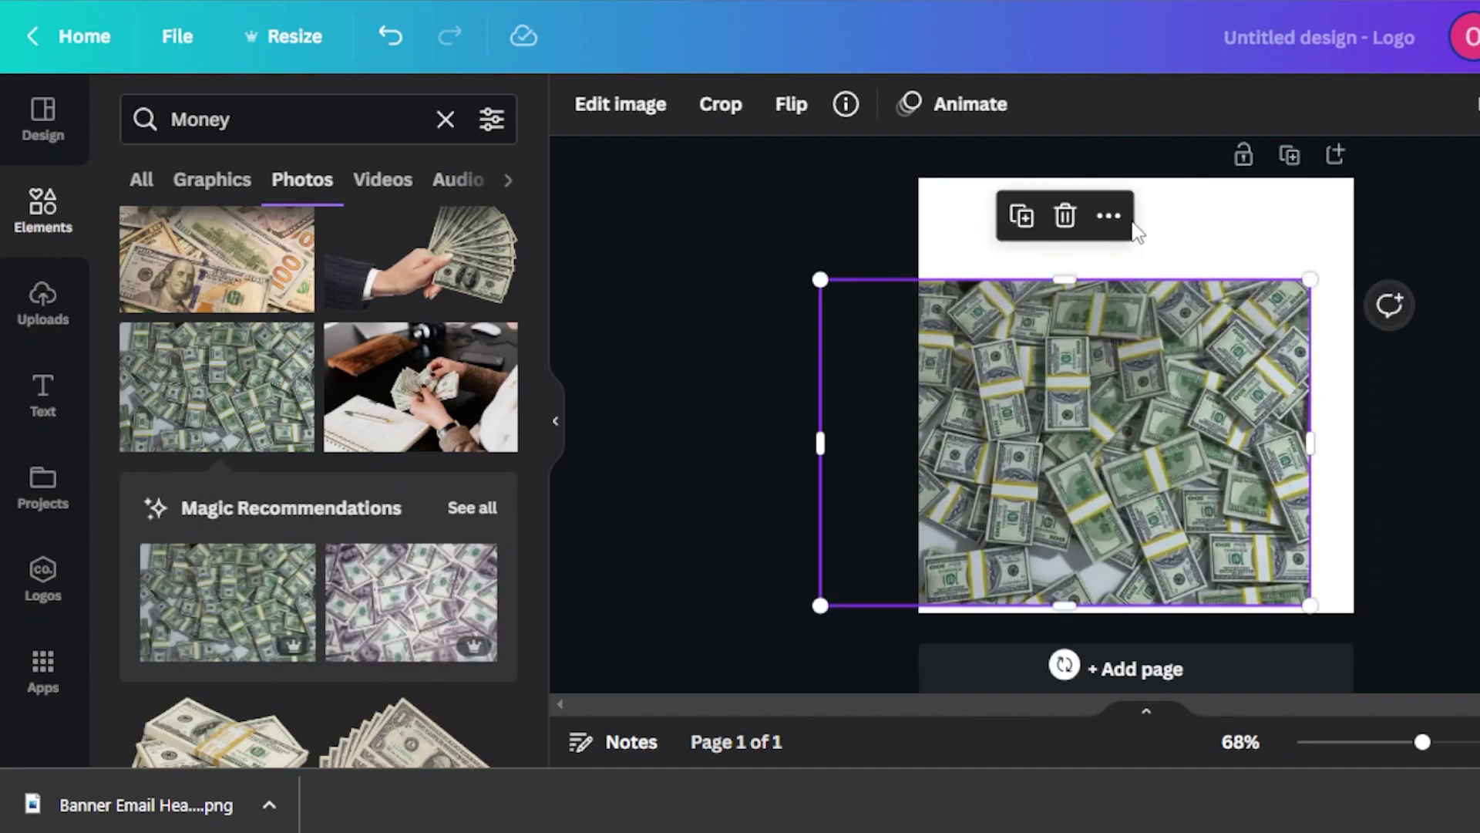
pyautogui.click(1110, 218)
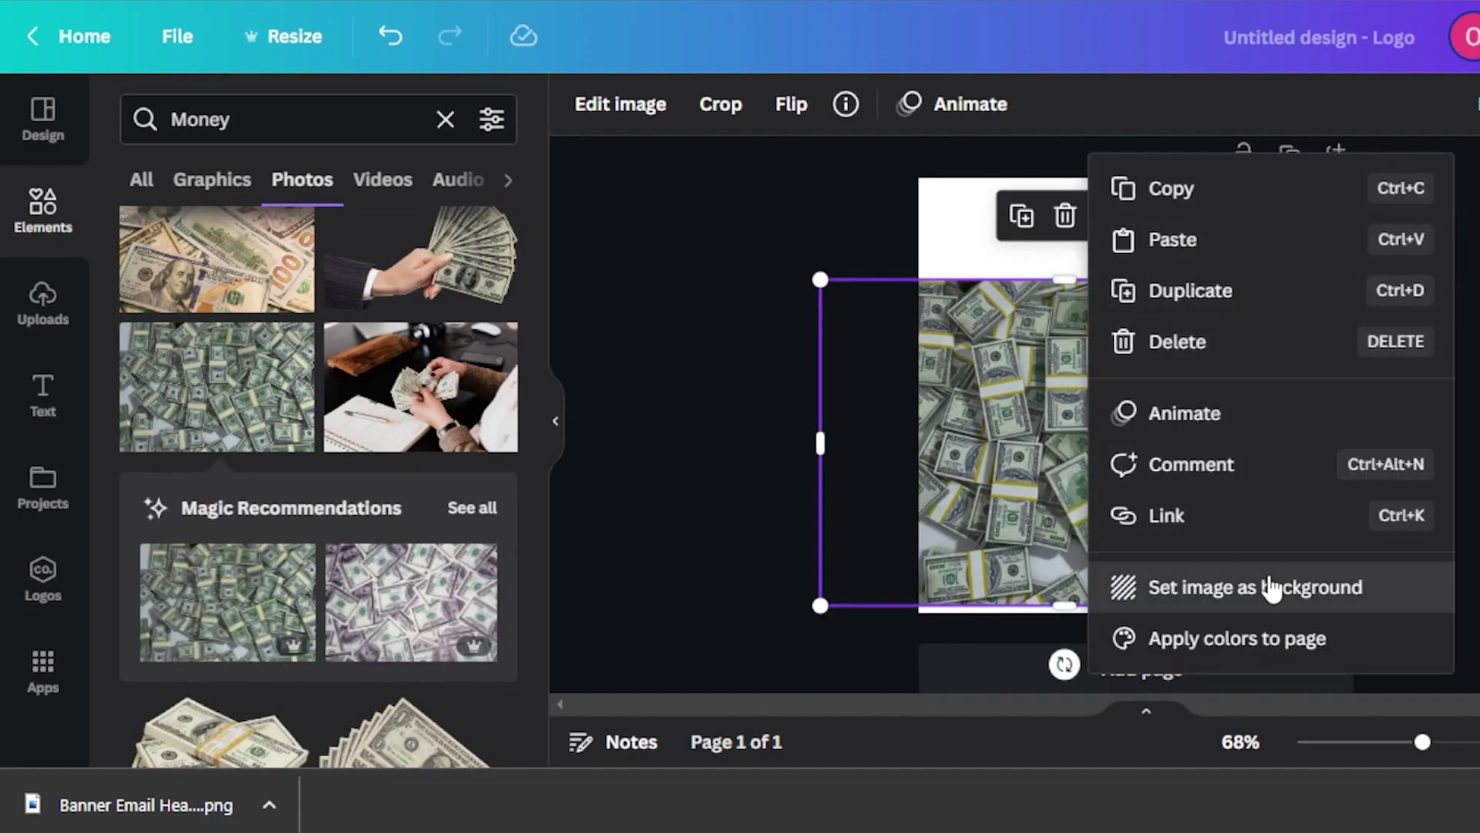
pyautogui.click(1271, 588)
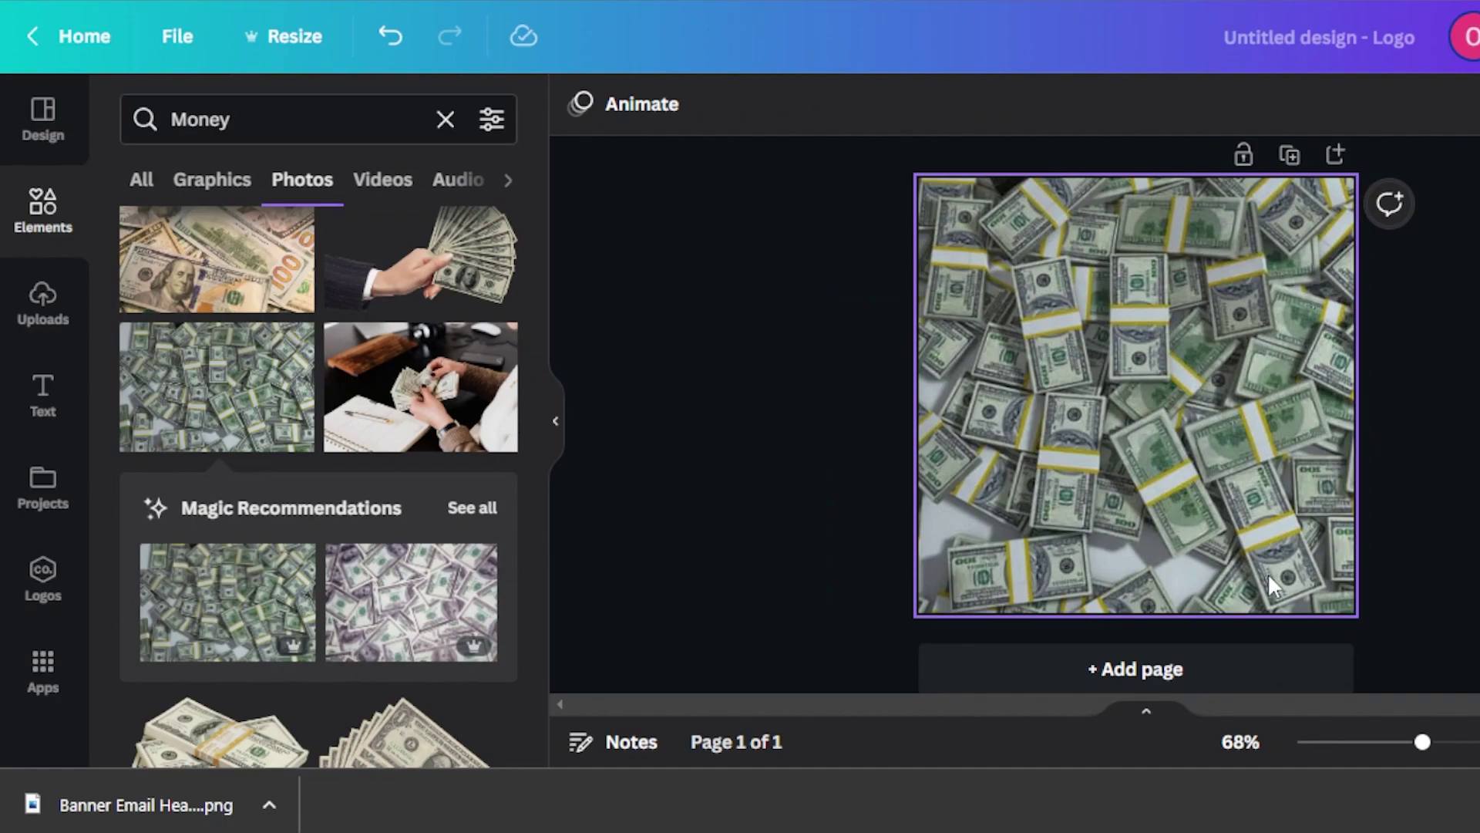
pyautogui.click(1073, 327)
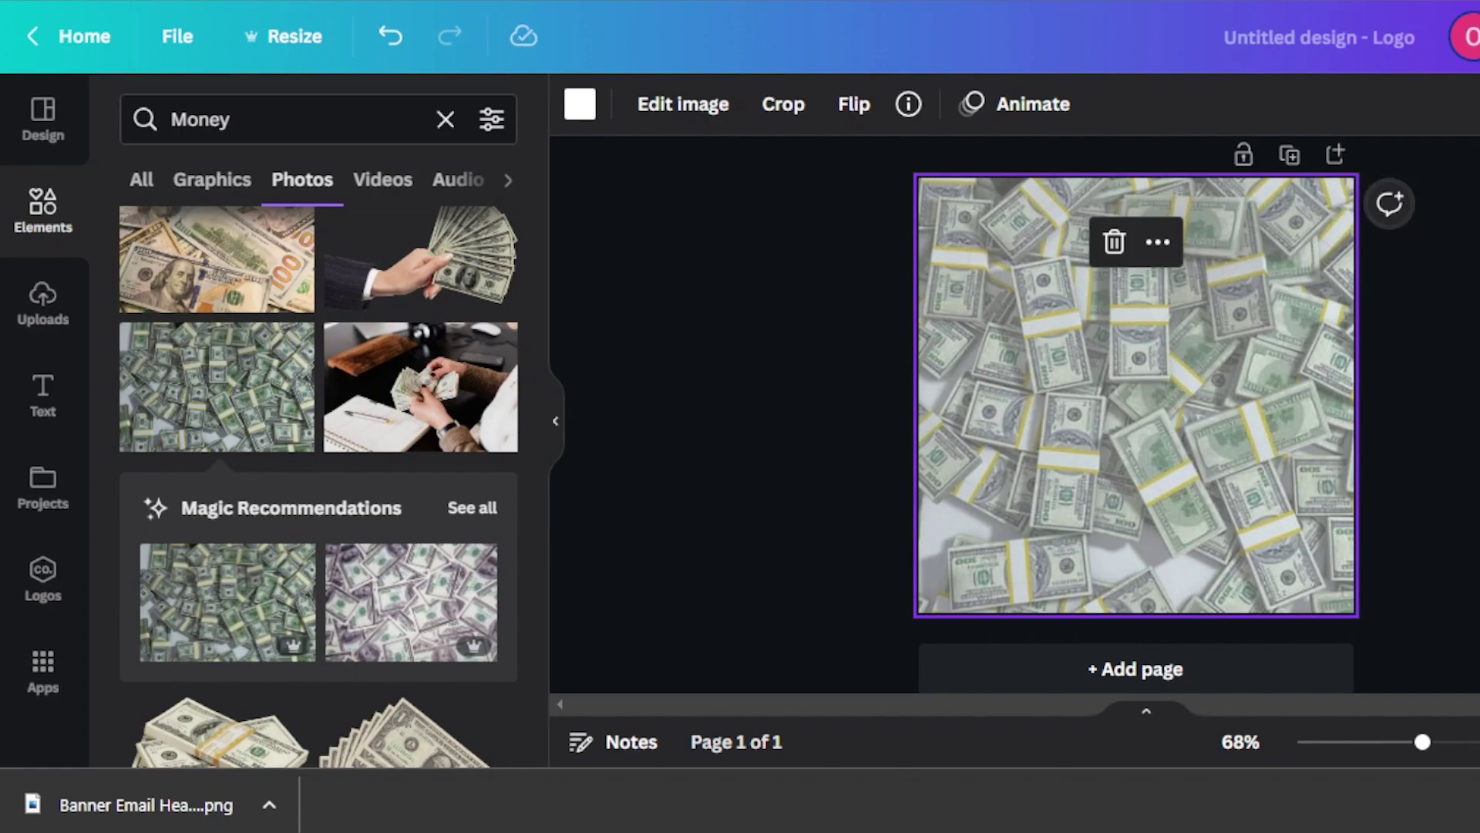
# Add the pointing woman photo and remove its background with Background Remover
pyautogui.click(53, 228)
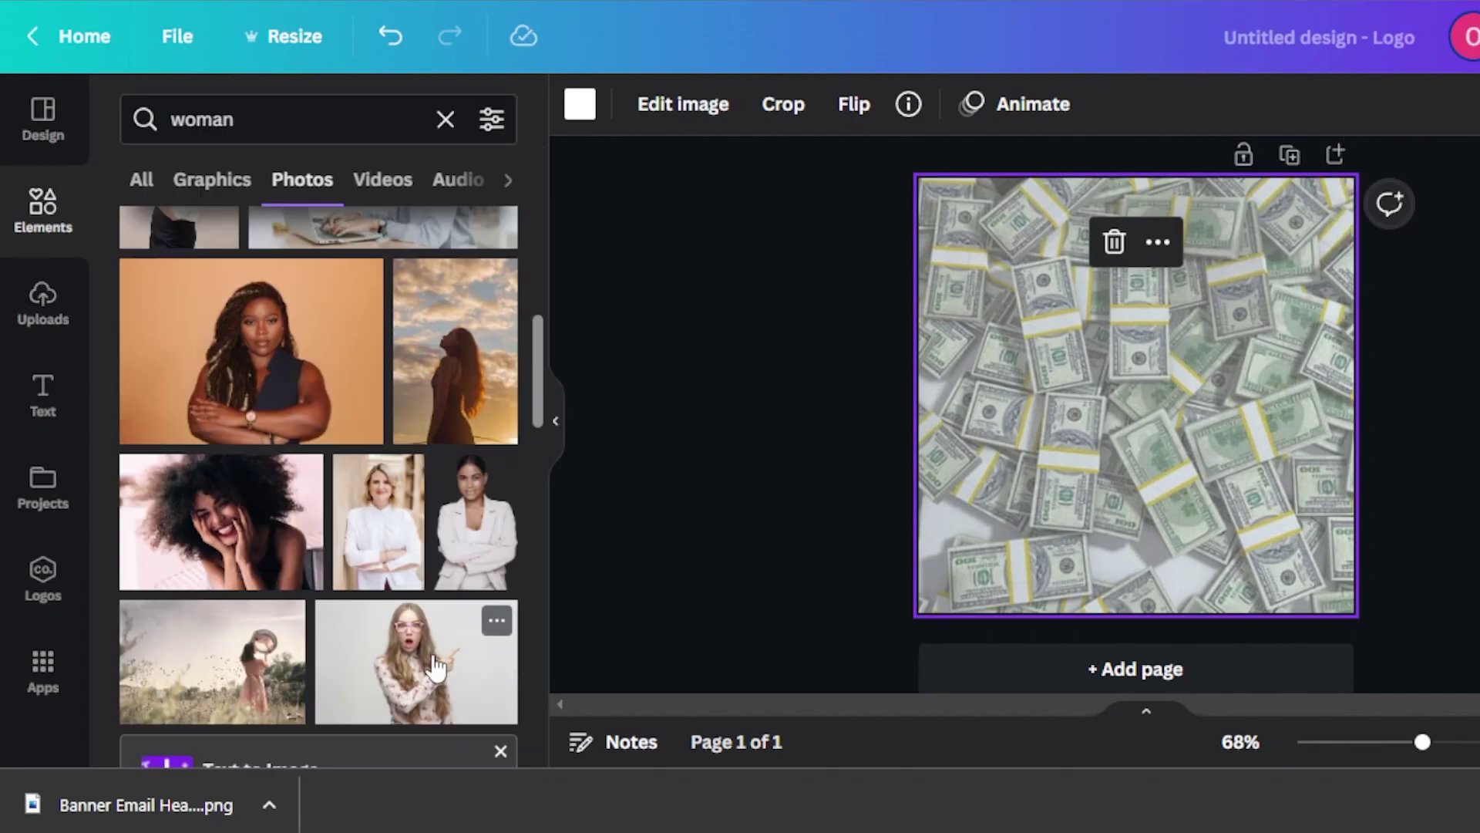
pyautogui.click(416, 661)
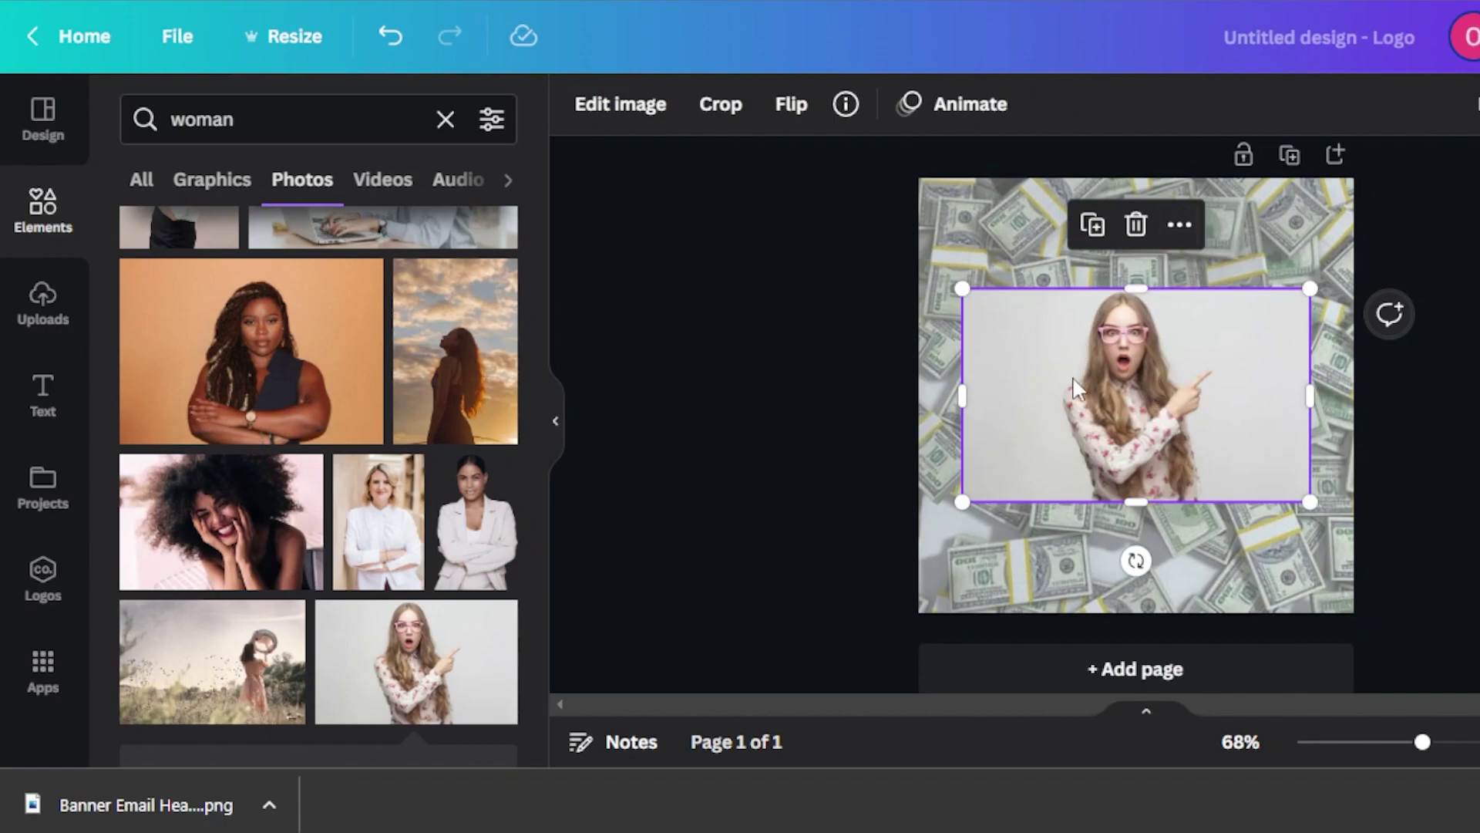
pyautogui.click(620, 107)
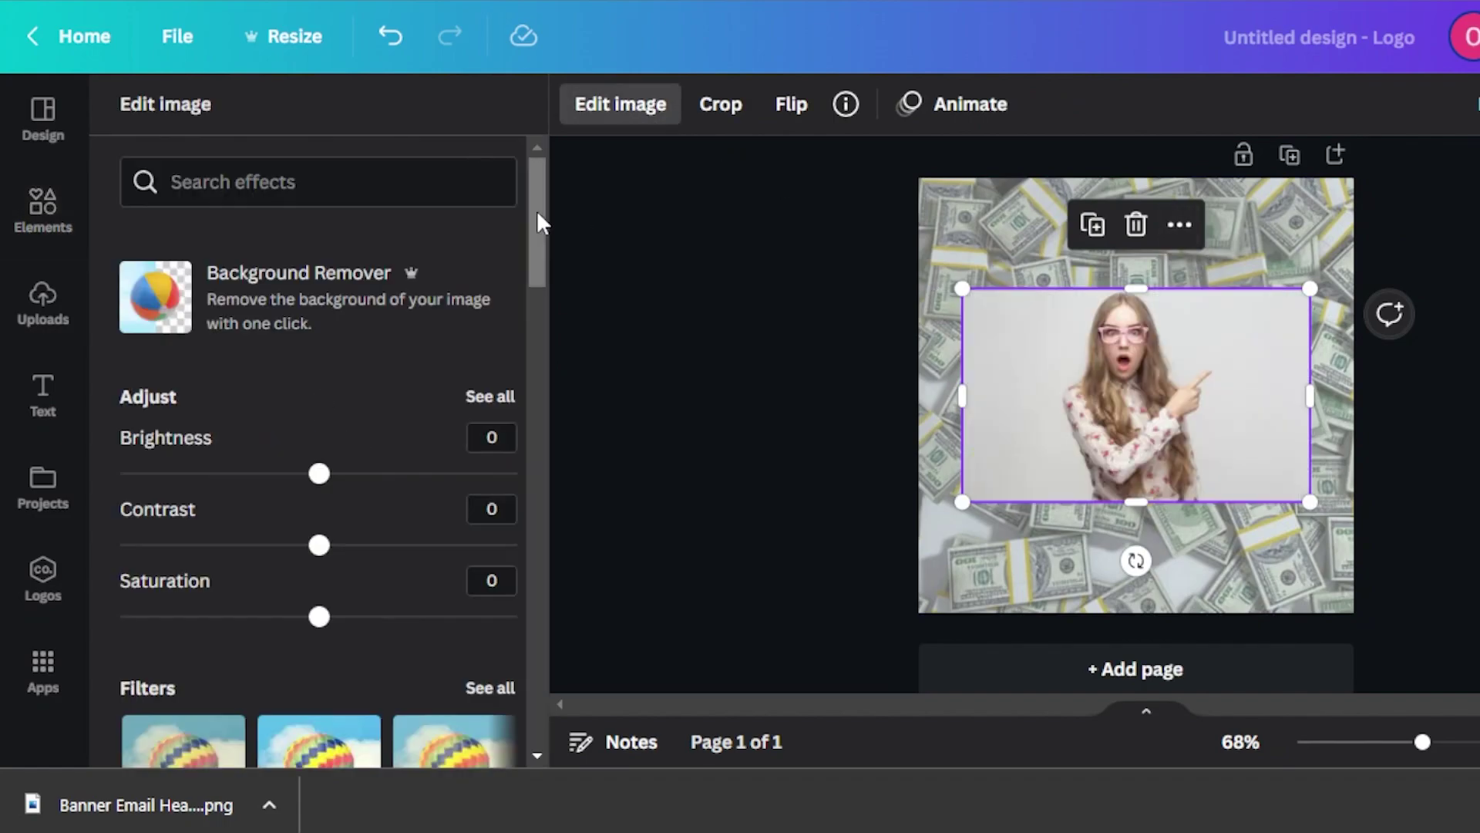
pyautogui.click(254, 308)
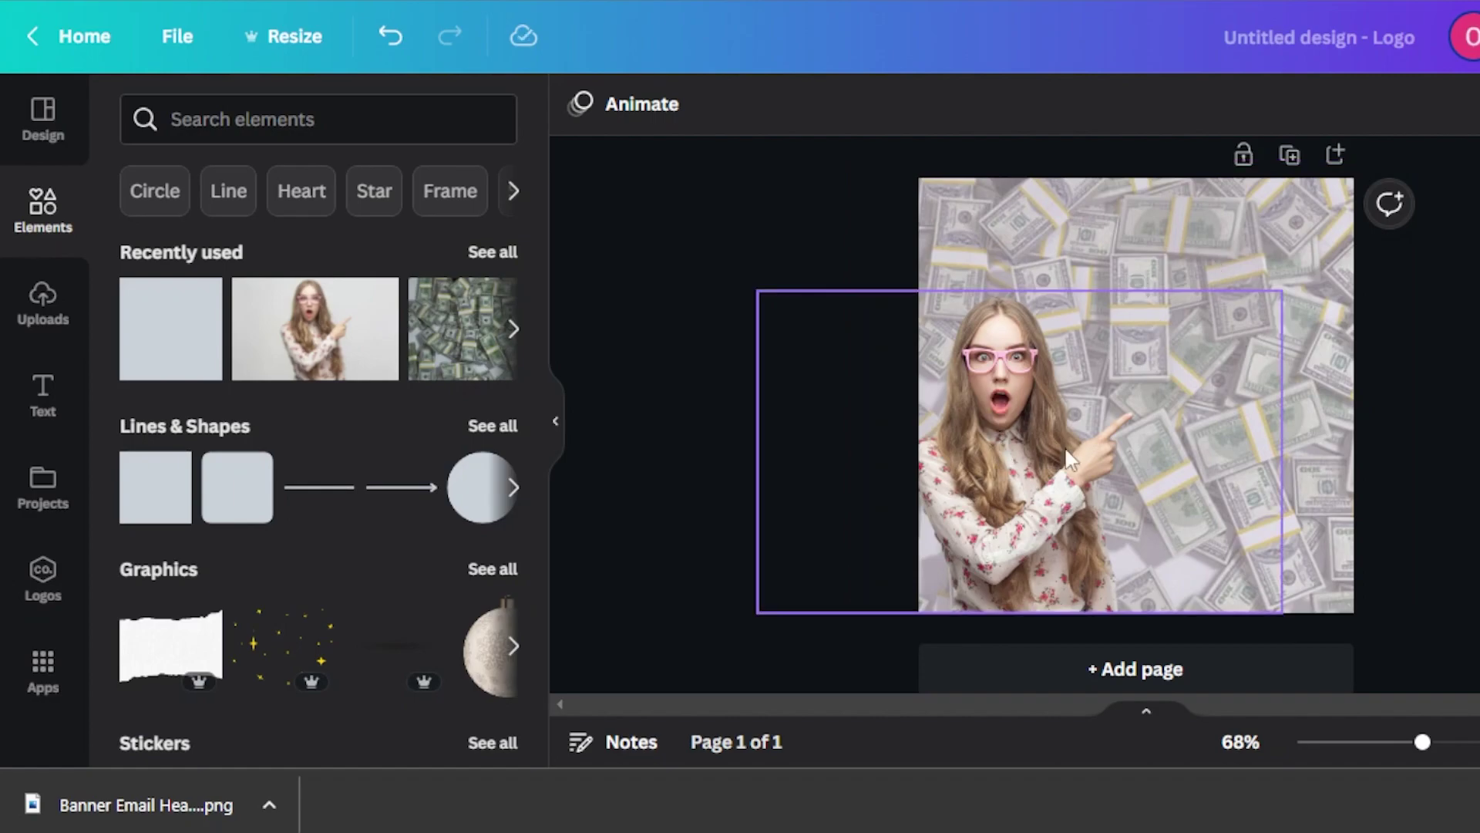
# Add a heading reading MAKE MONEY WITH CANVA, split across four lines
pyautogui.click(43, 393)
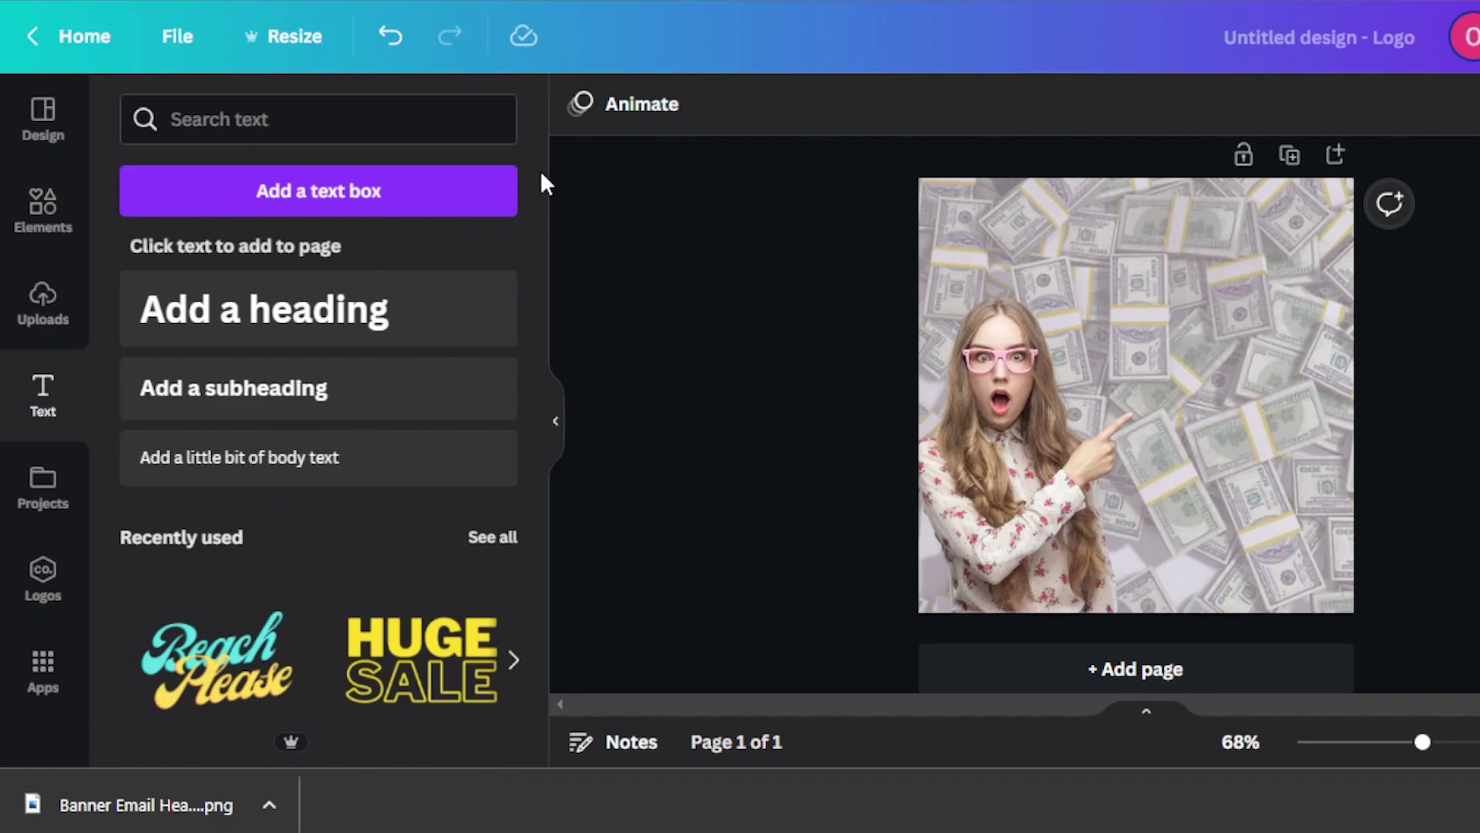
pyautogui.click(351, 330)
pyautogui.moveTo(1308, 385); pyautogui.dragTo(1411, 385)
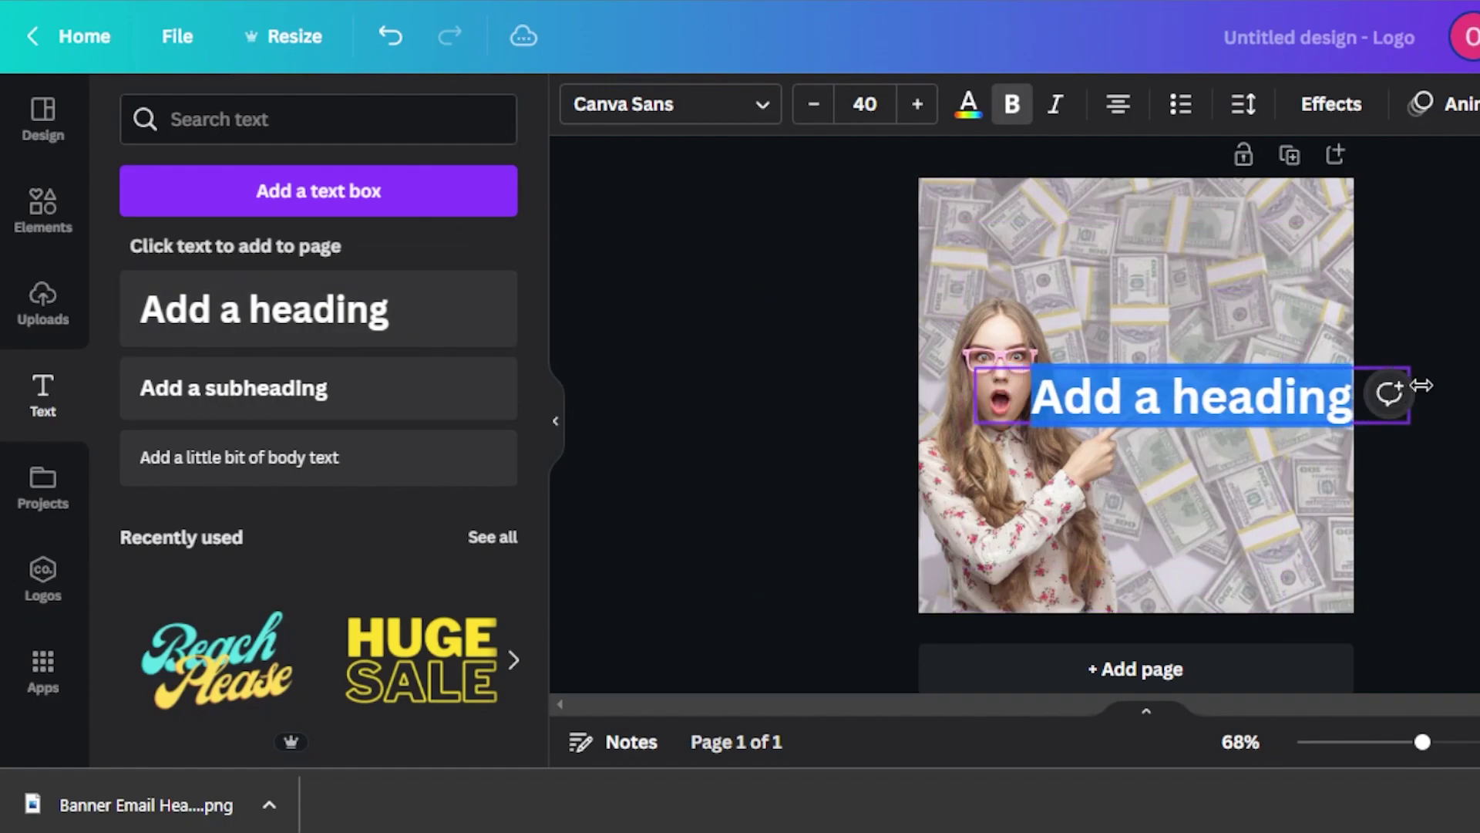
pyautogui.press('BackSpace')
pyautogui.write('MAKE MONEY WITH CANVA')
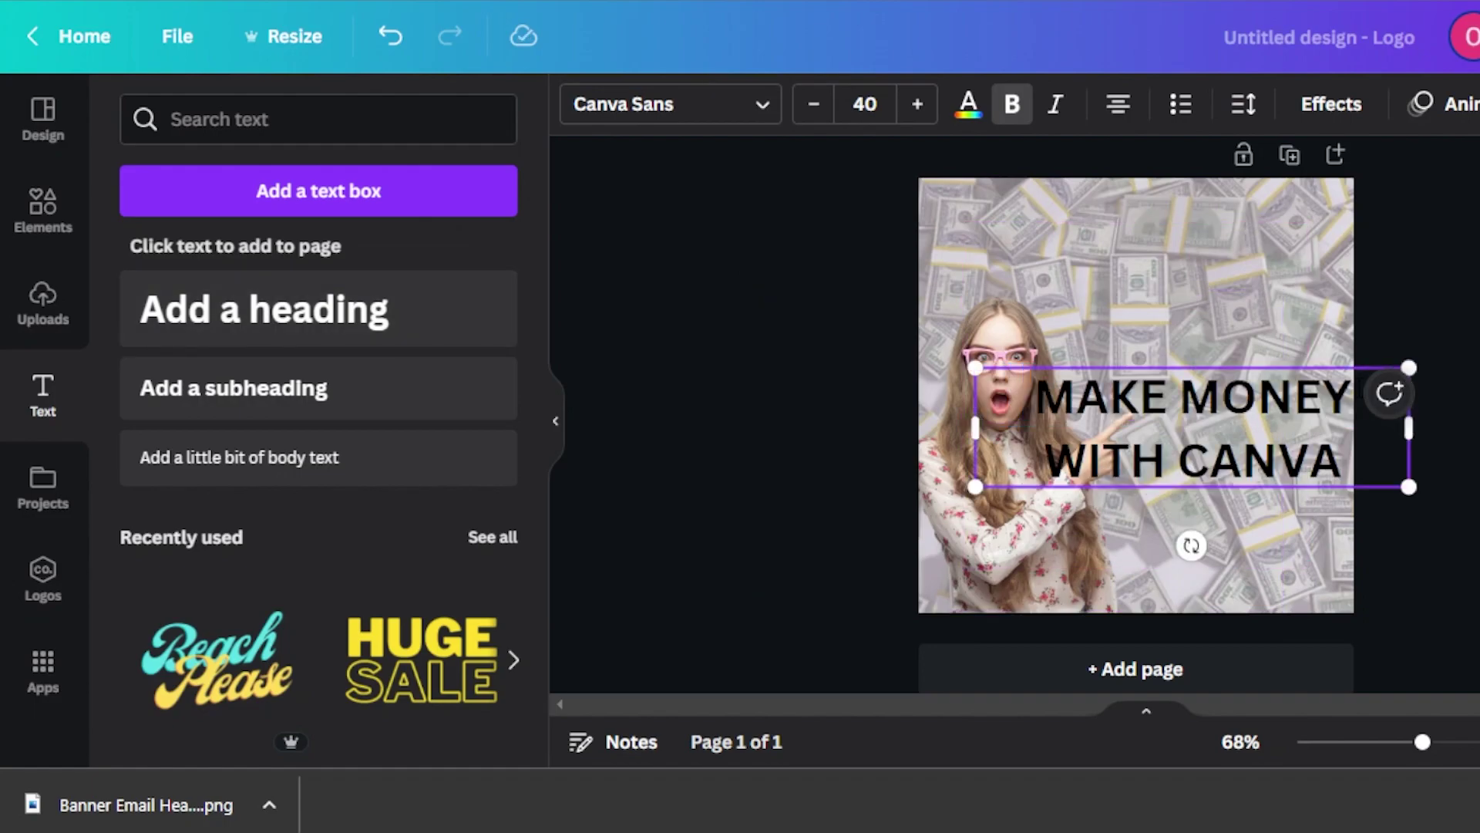
pyautogui.click(1182, 399)
pyautogui.press('Return')
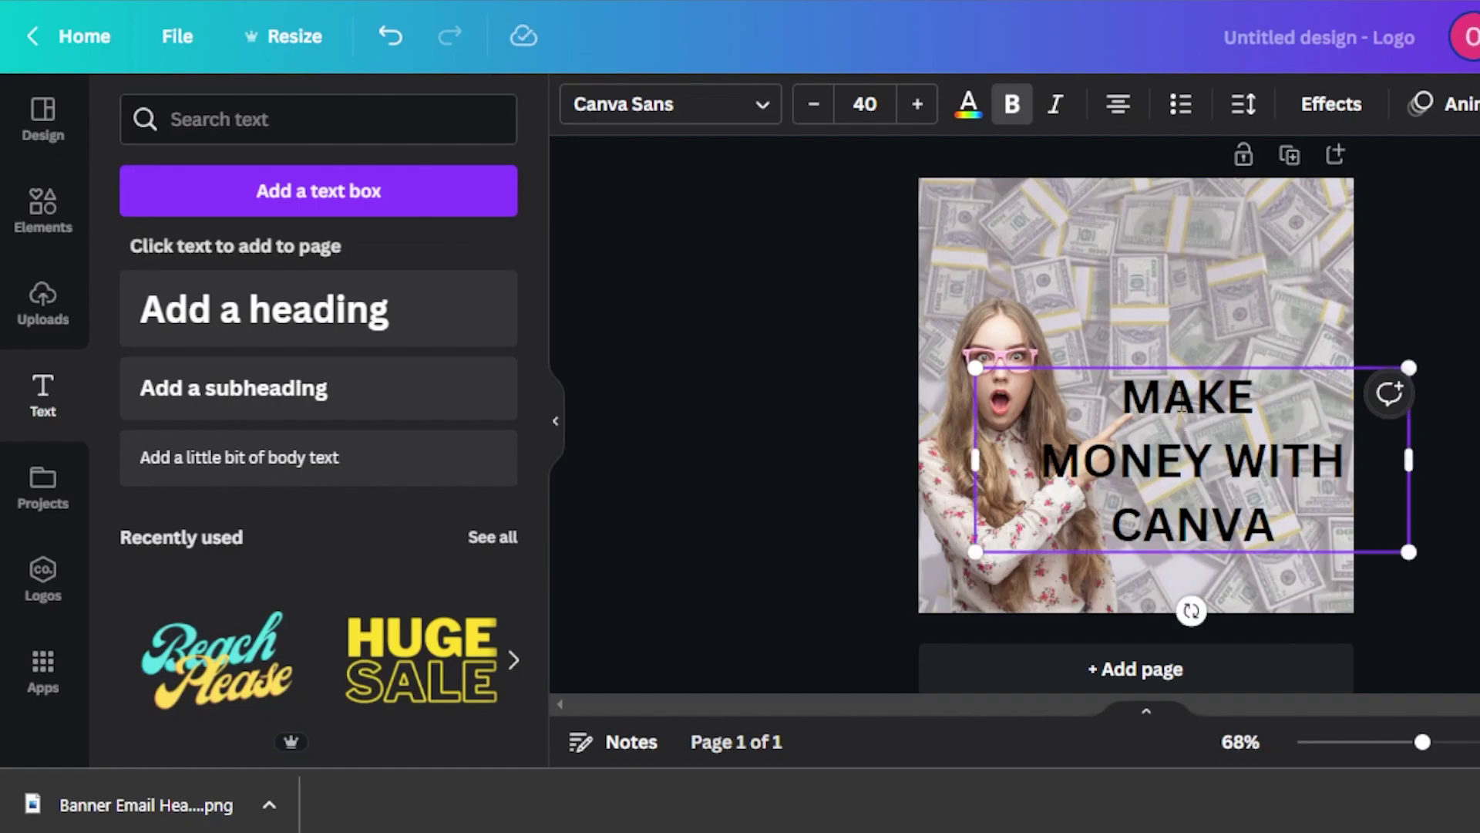
pyautogui.press('Return')
pyautogui.hotkey('ctrl', 'Right')
pyautogui.press('Return')
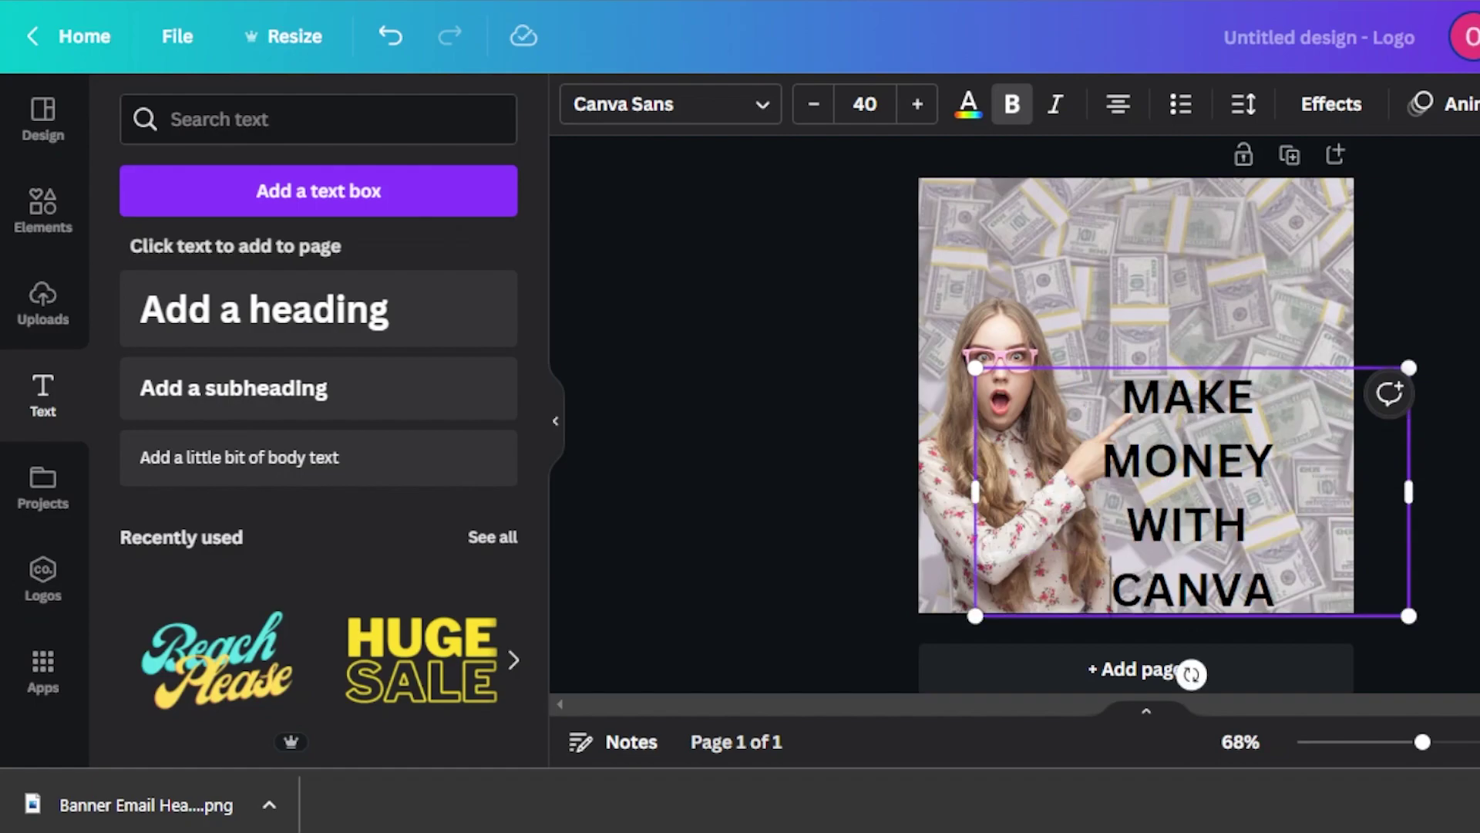
# Place the heading top right in pink at size 45.1, then download the design as PNG
pyautogui.moveTo(1233, 354); pyautogui.dragTo(1266, 208)
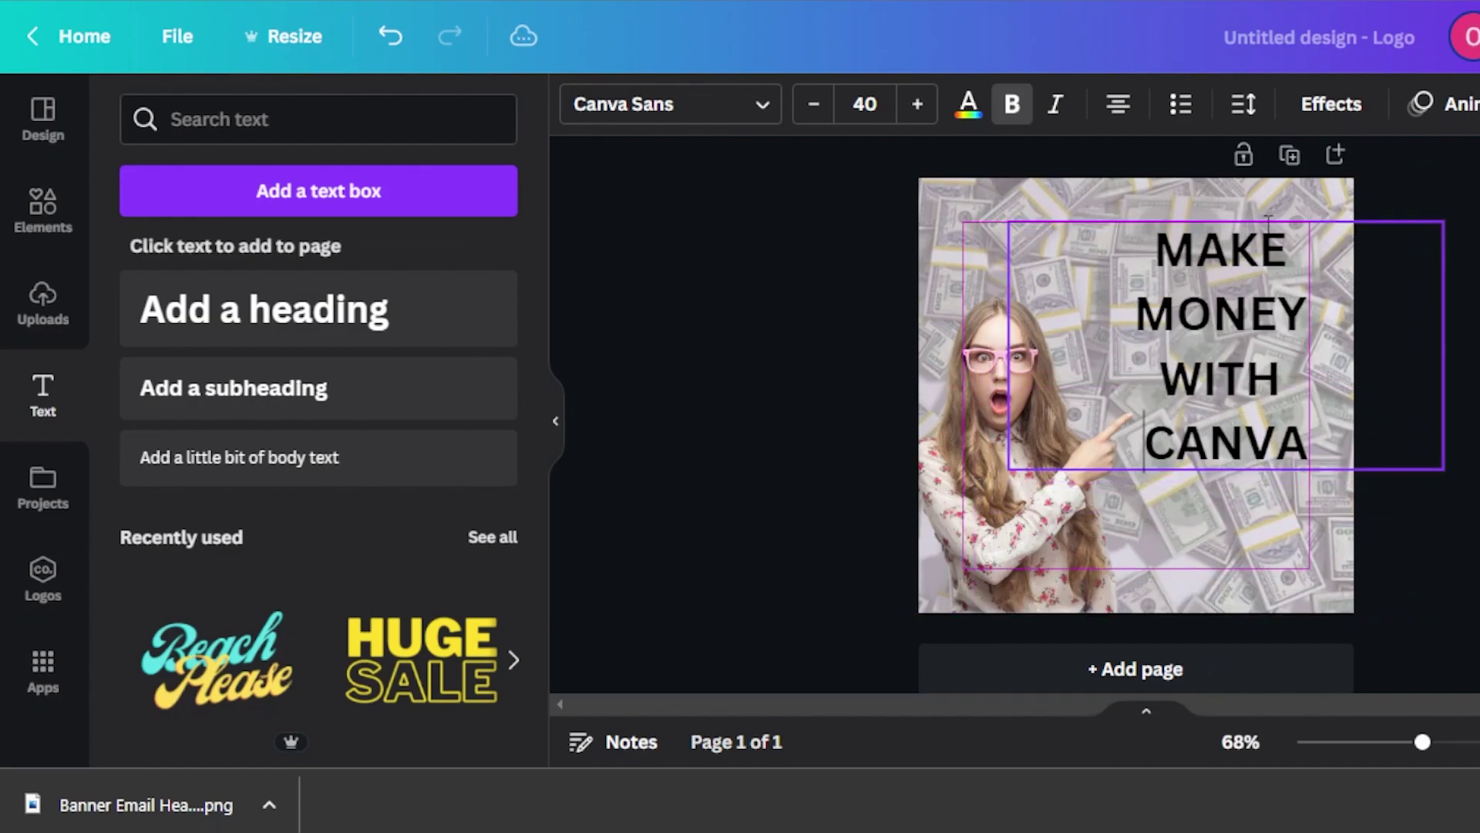
pyautogui.click(969, 106)
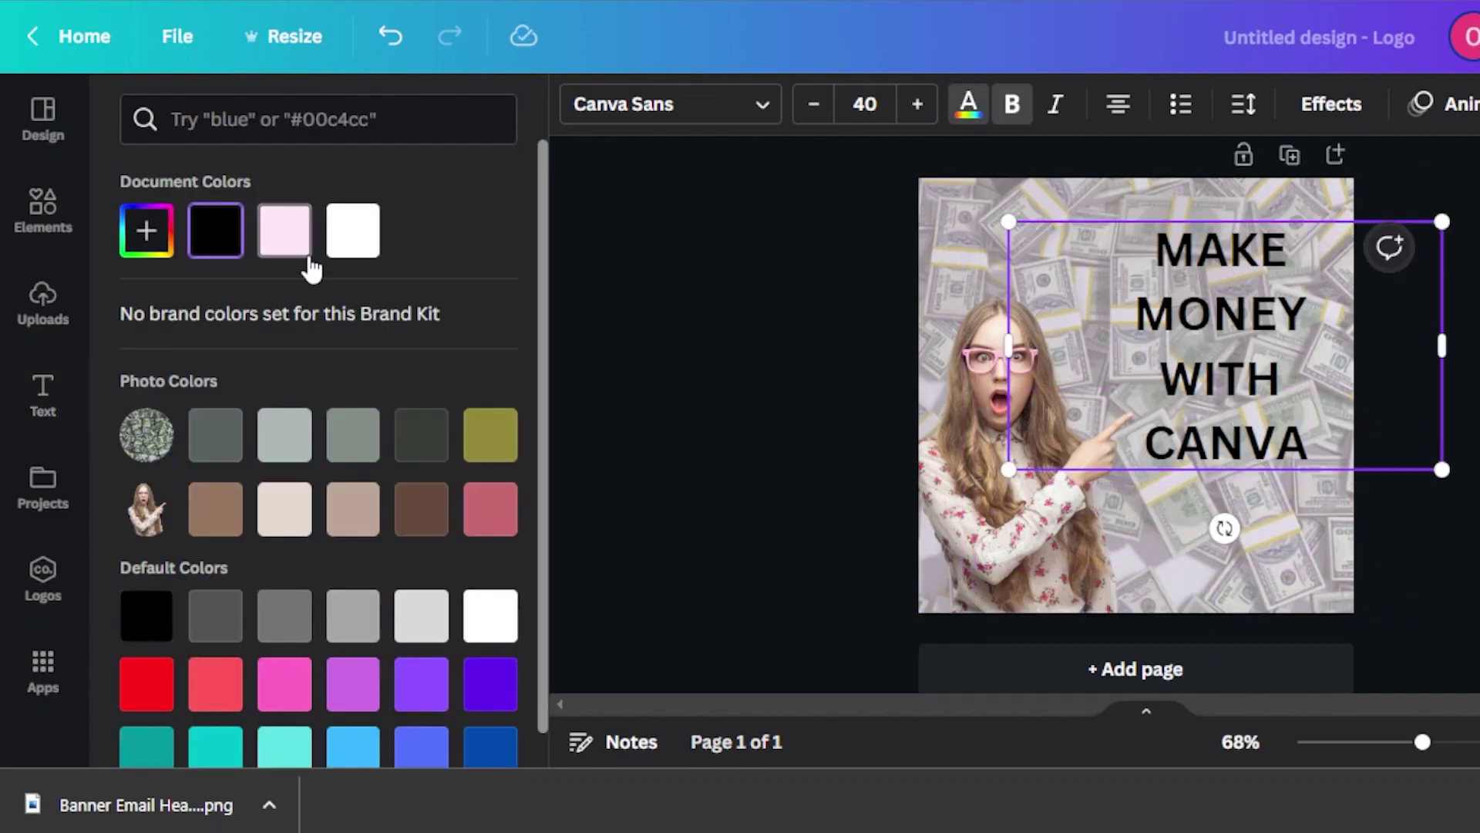
pyautogui.click(490, 508)
pyautogui.moveTo(1009, 222); pyautogui.dragTo(944, 201)
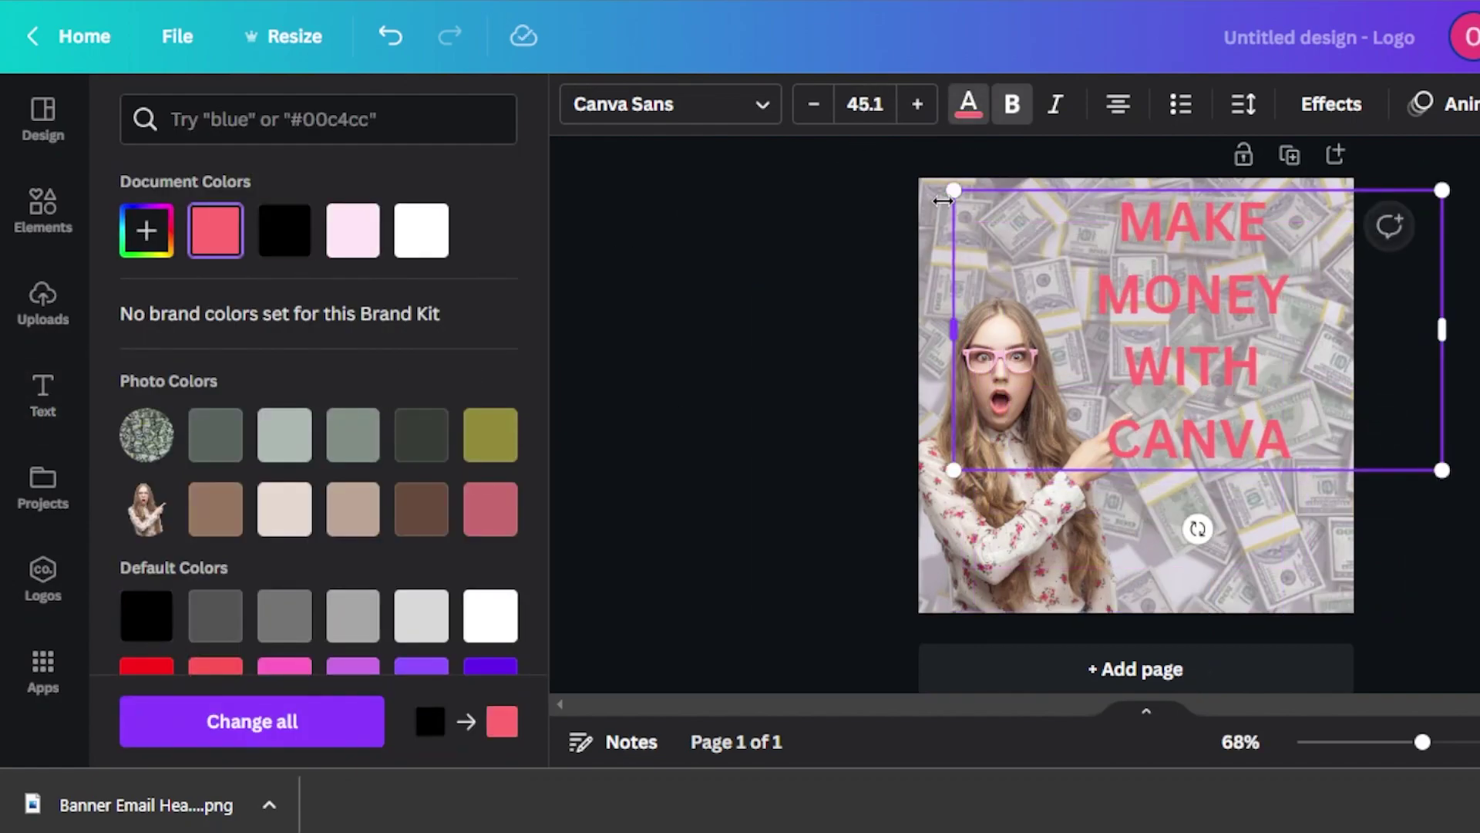
pyautogui.moveTo(1091, 303); pyautogui.dragTo(1101, 316)
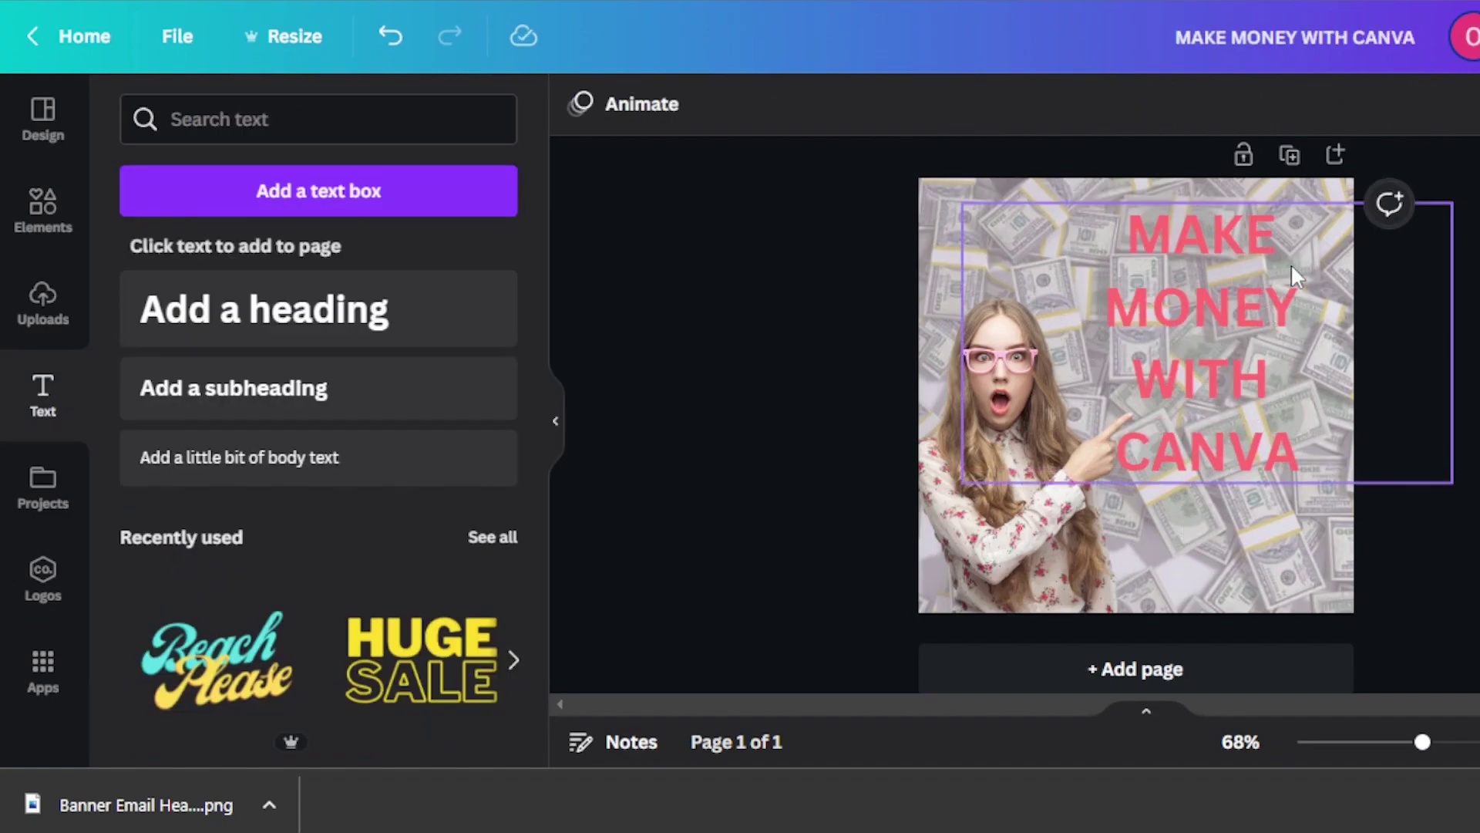
pyautogui.click(1064, 212)
pyautogui.press('Escape')
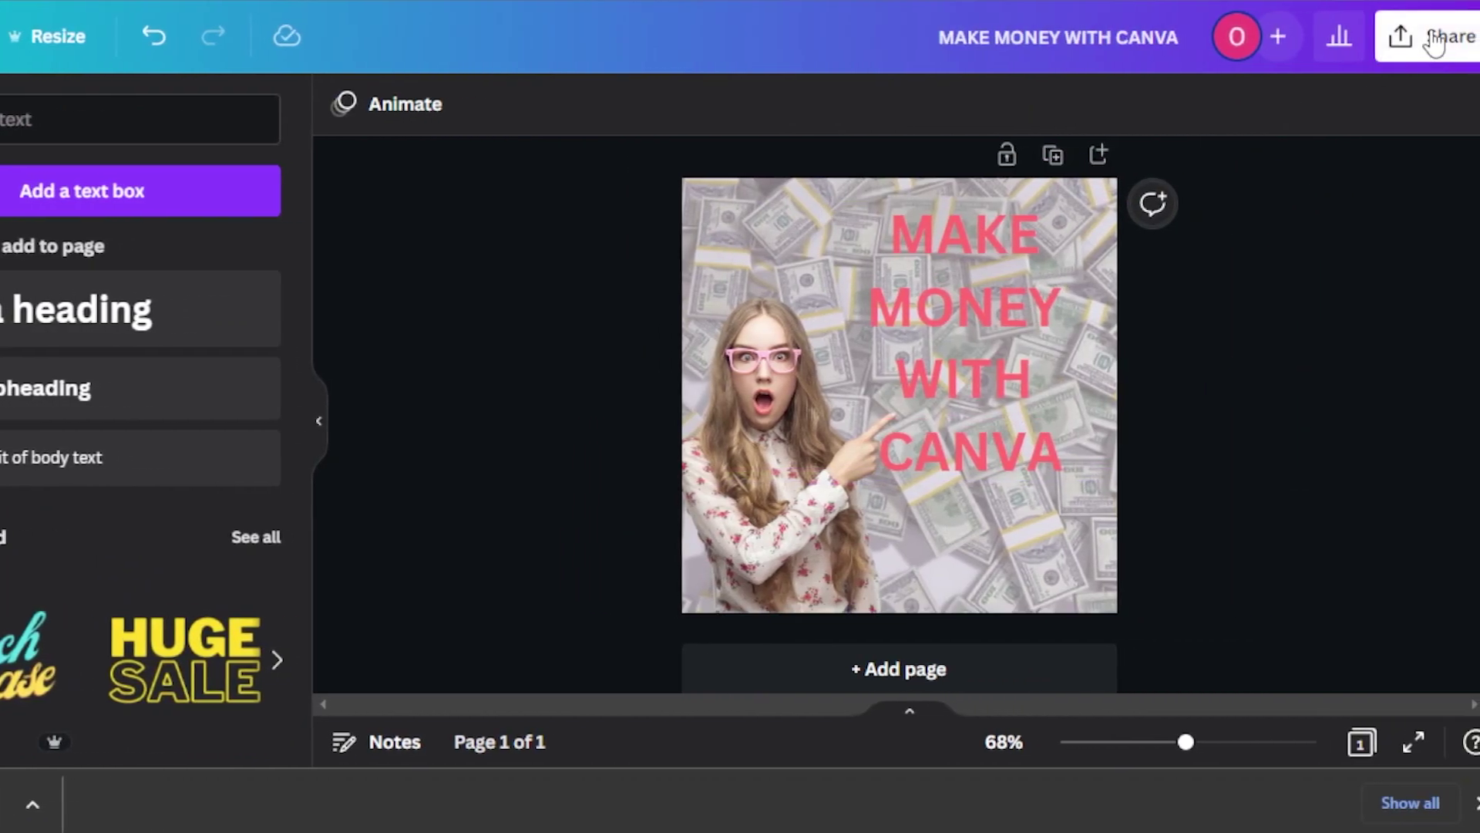
pyautogui.click(1433, 42)
pyautogui.click(1123, 647)
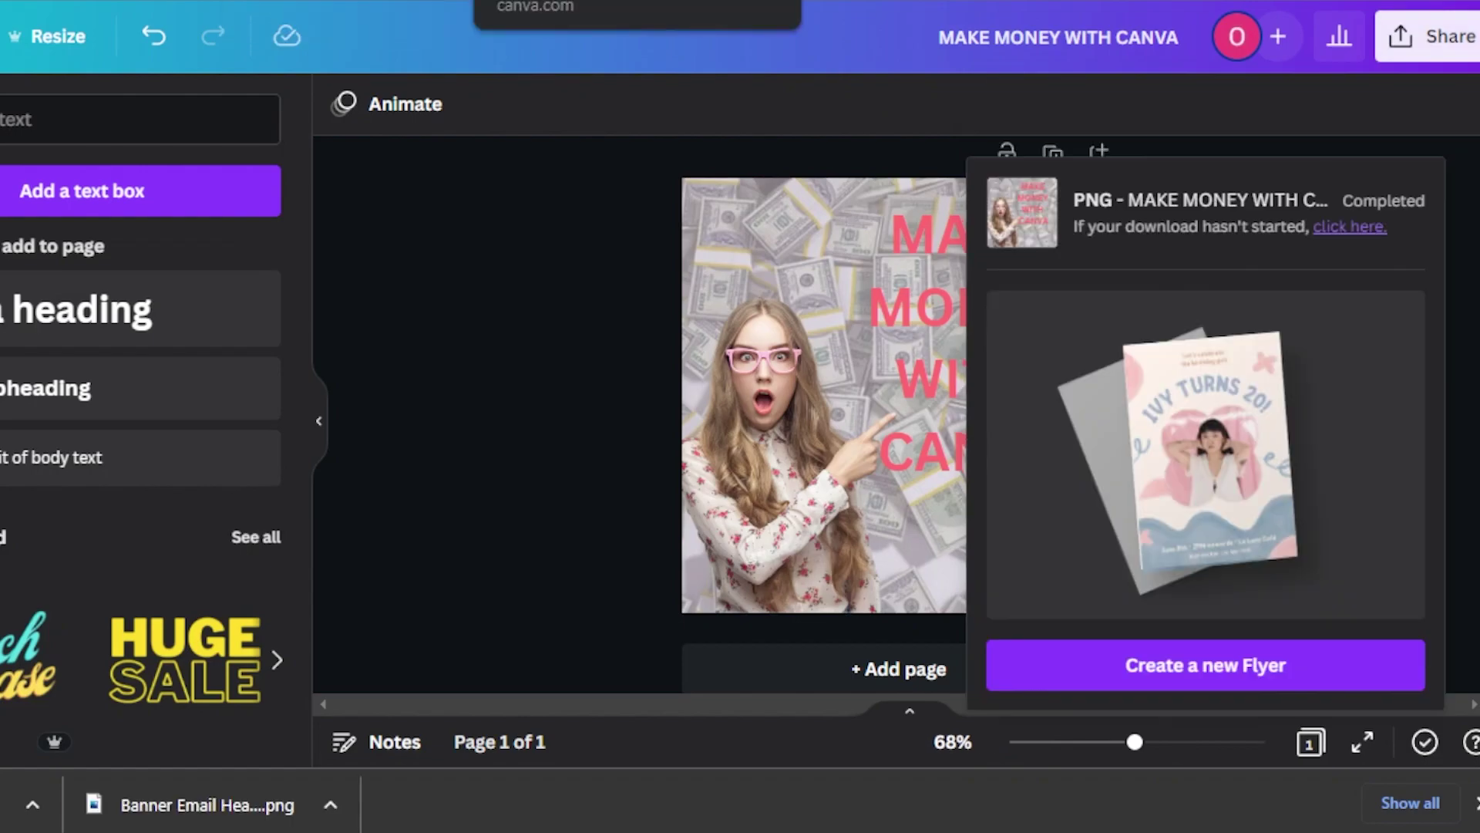
# Upload MAKE MONEY WITH CANVA.png (500 × 500) into the empty Mailchimp image block
pyautogui.click(771, 0)
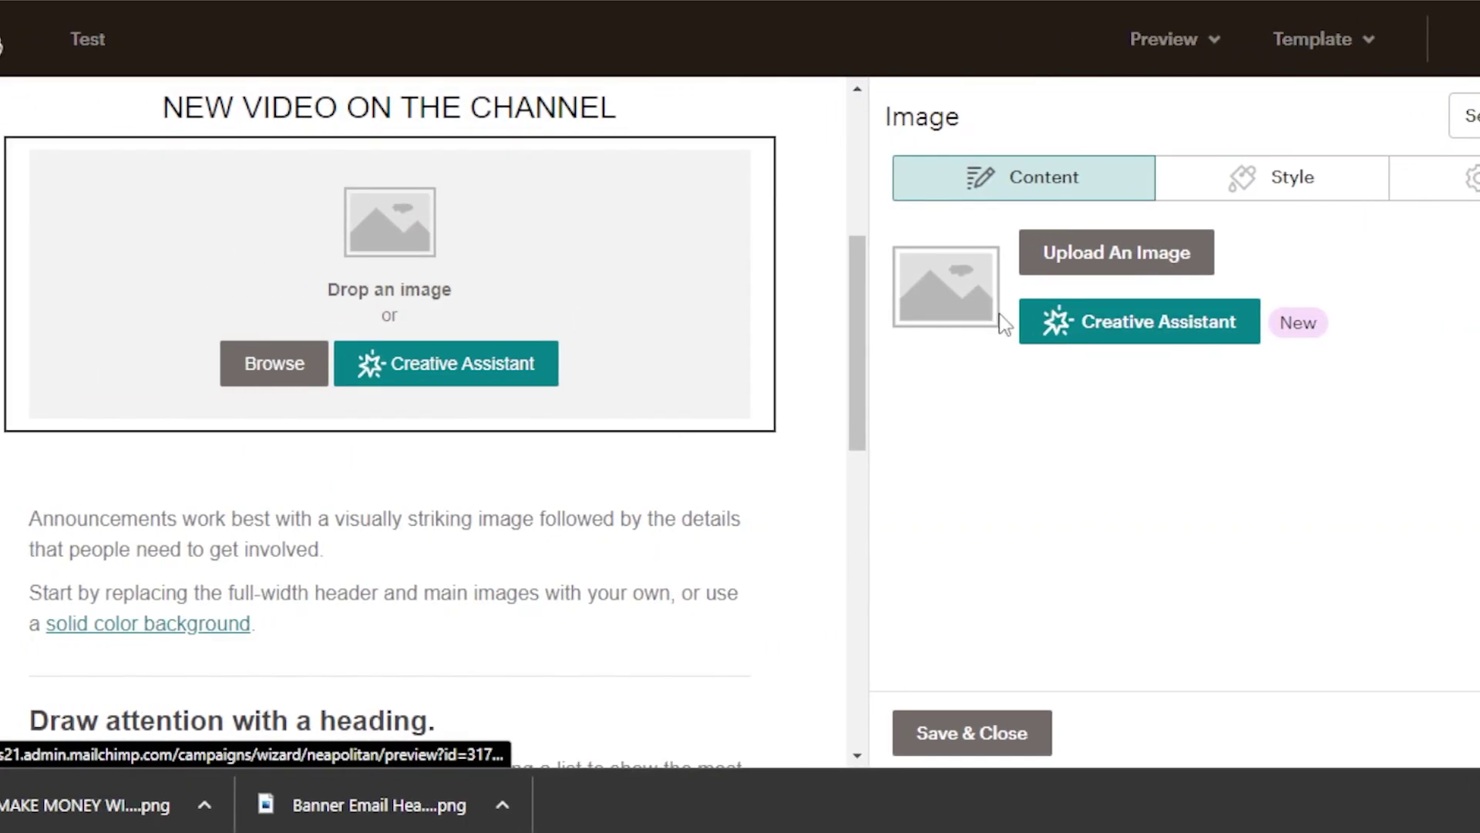
pyautogui.click(1087, 255)
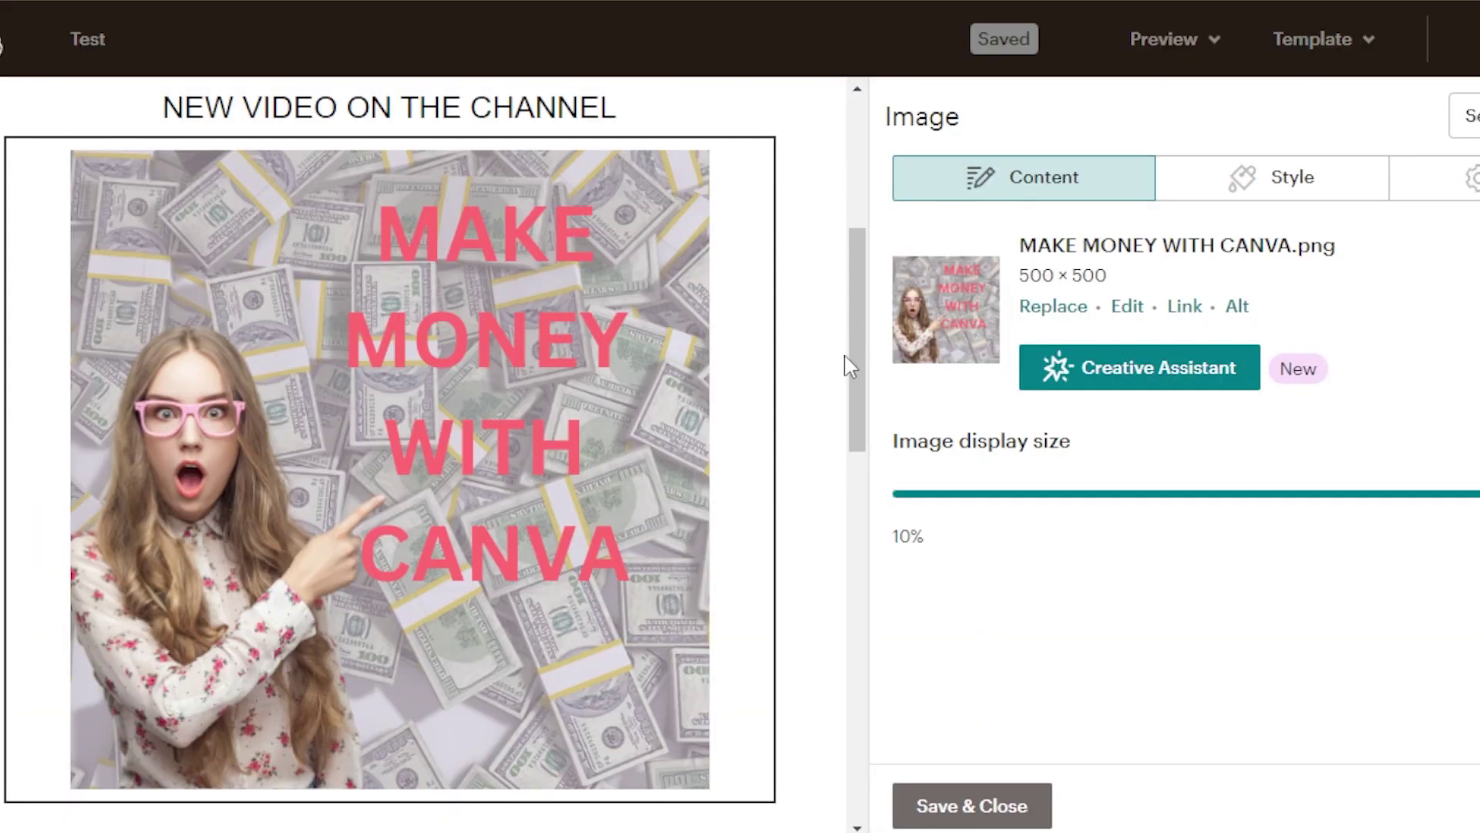
pyautogui.moveTo(869, 220); pyautogui.dragTo(860, 218)
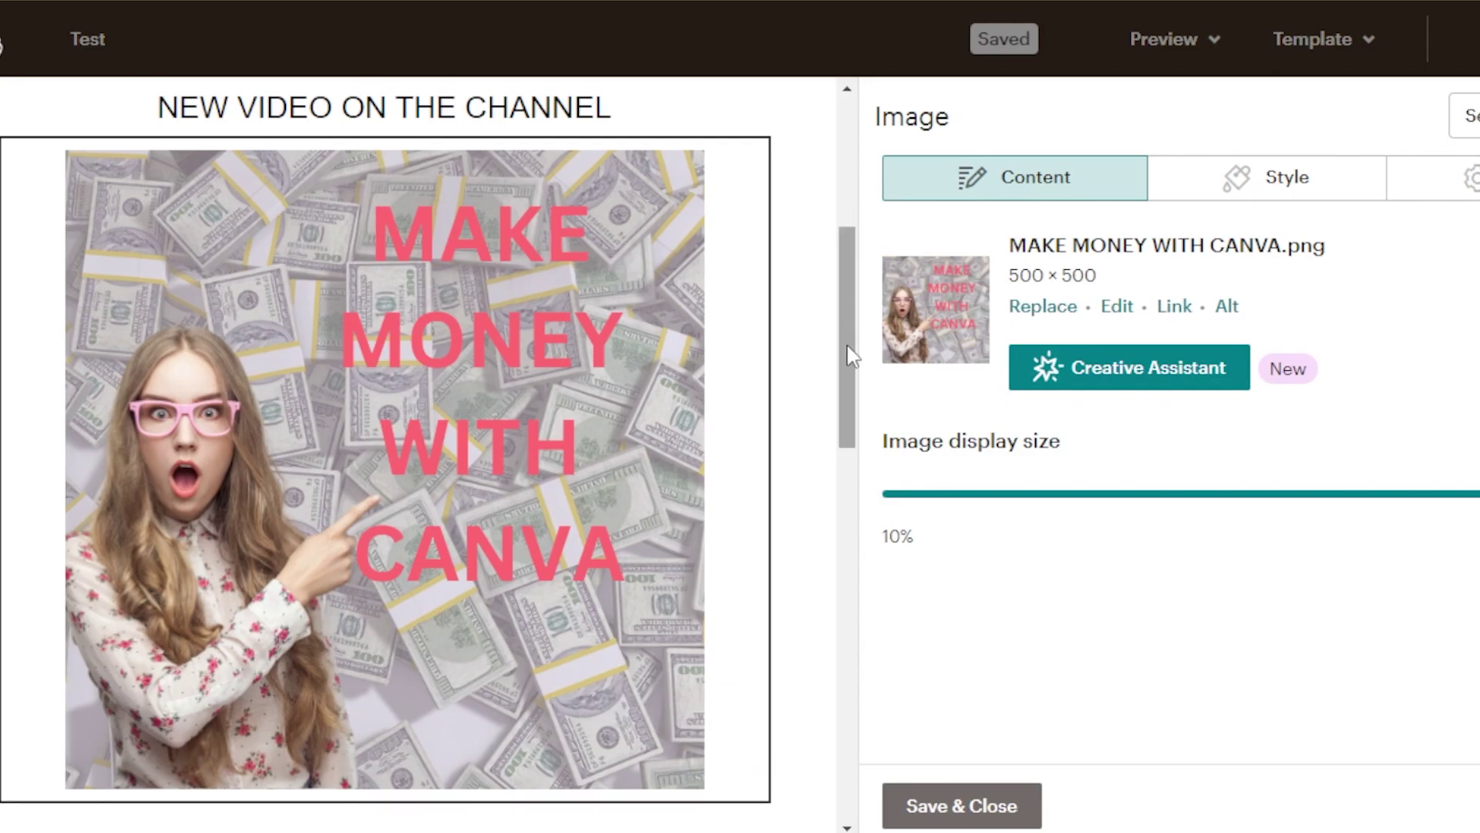
pyautogui.scroll(5, 848, 355)
pyautogui.scroll(-5, 865, 380)
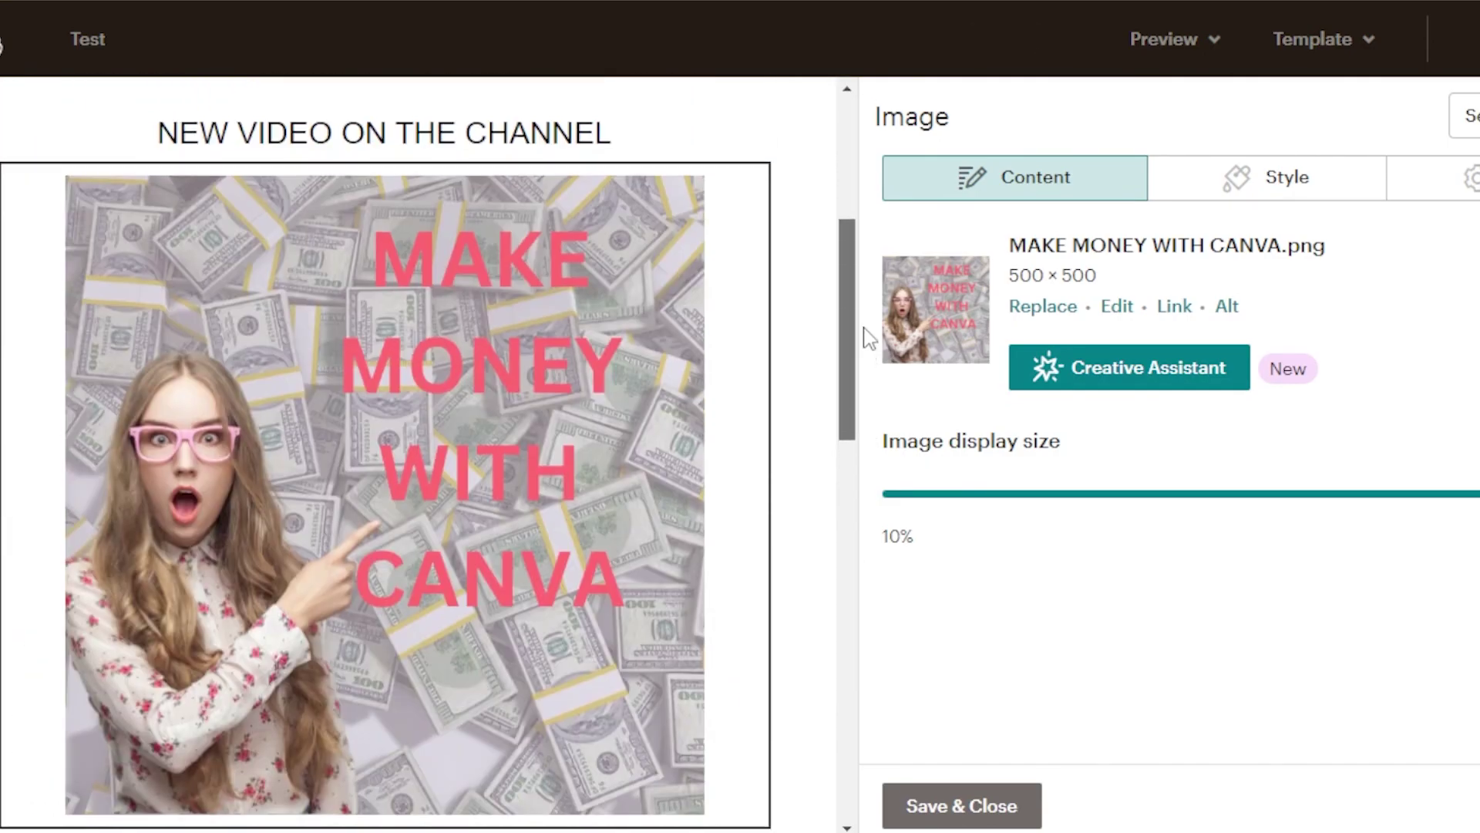
pyautogui.scroll(-9, 866, 370)
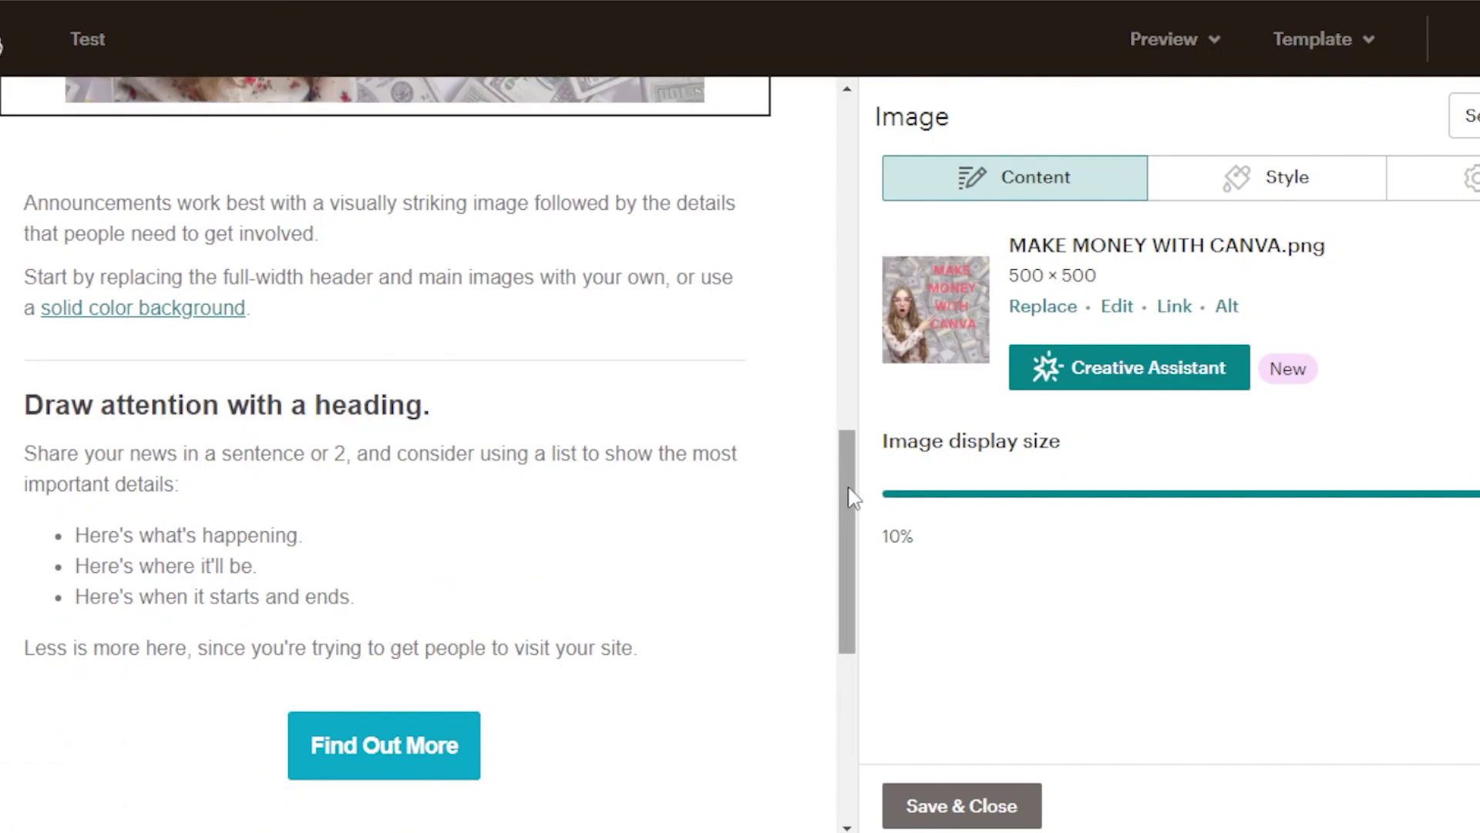
pyautogui.moveTo(852, 498); pyautogui.dragTo(839, 528)
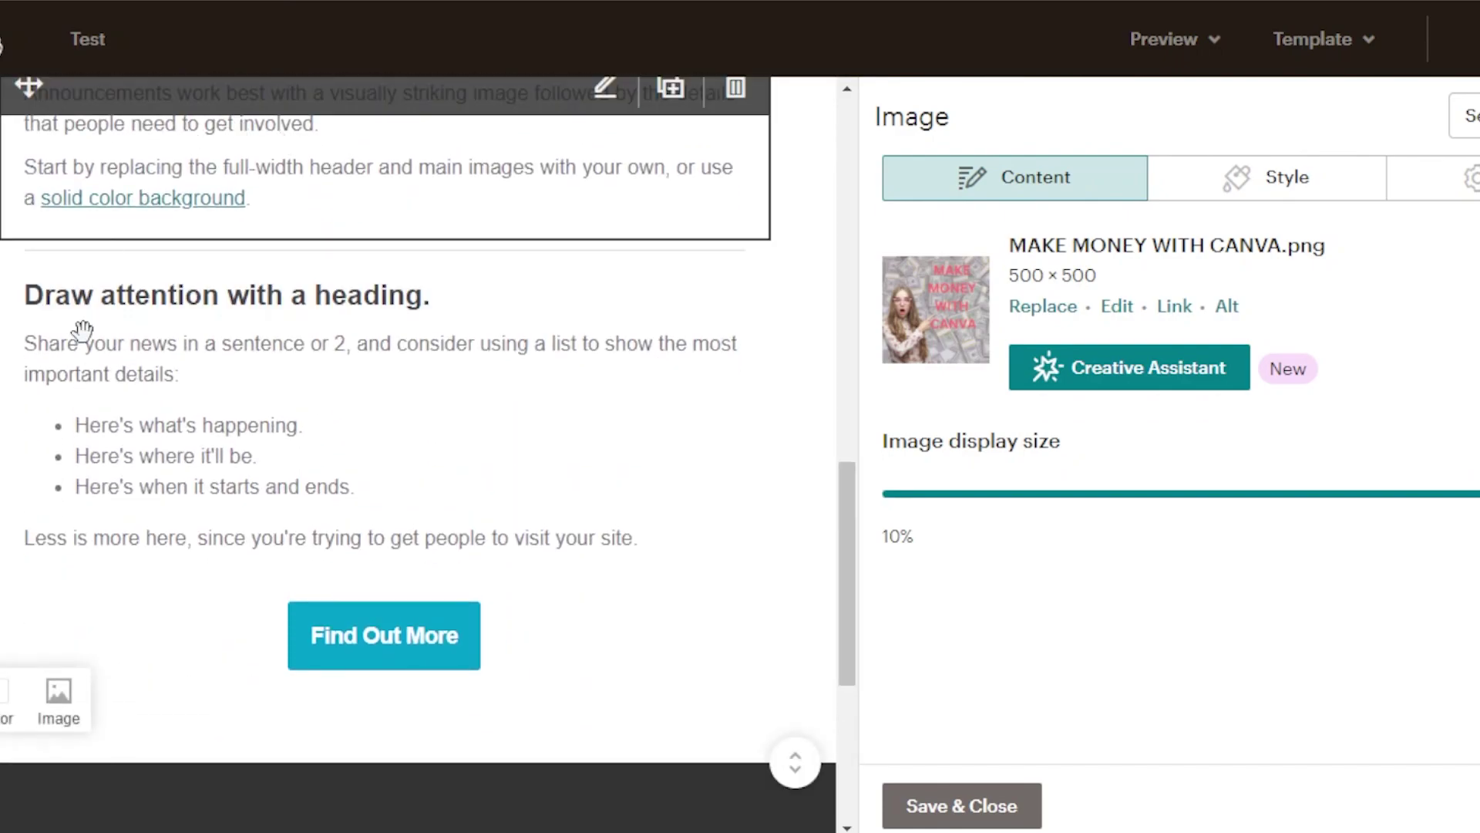
# Delete the announcement text block from the email
pyautogui.click(790, 146)
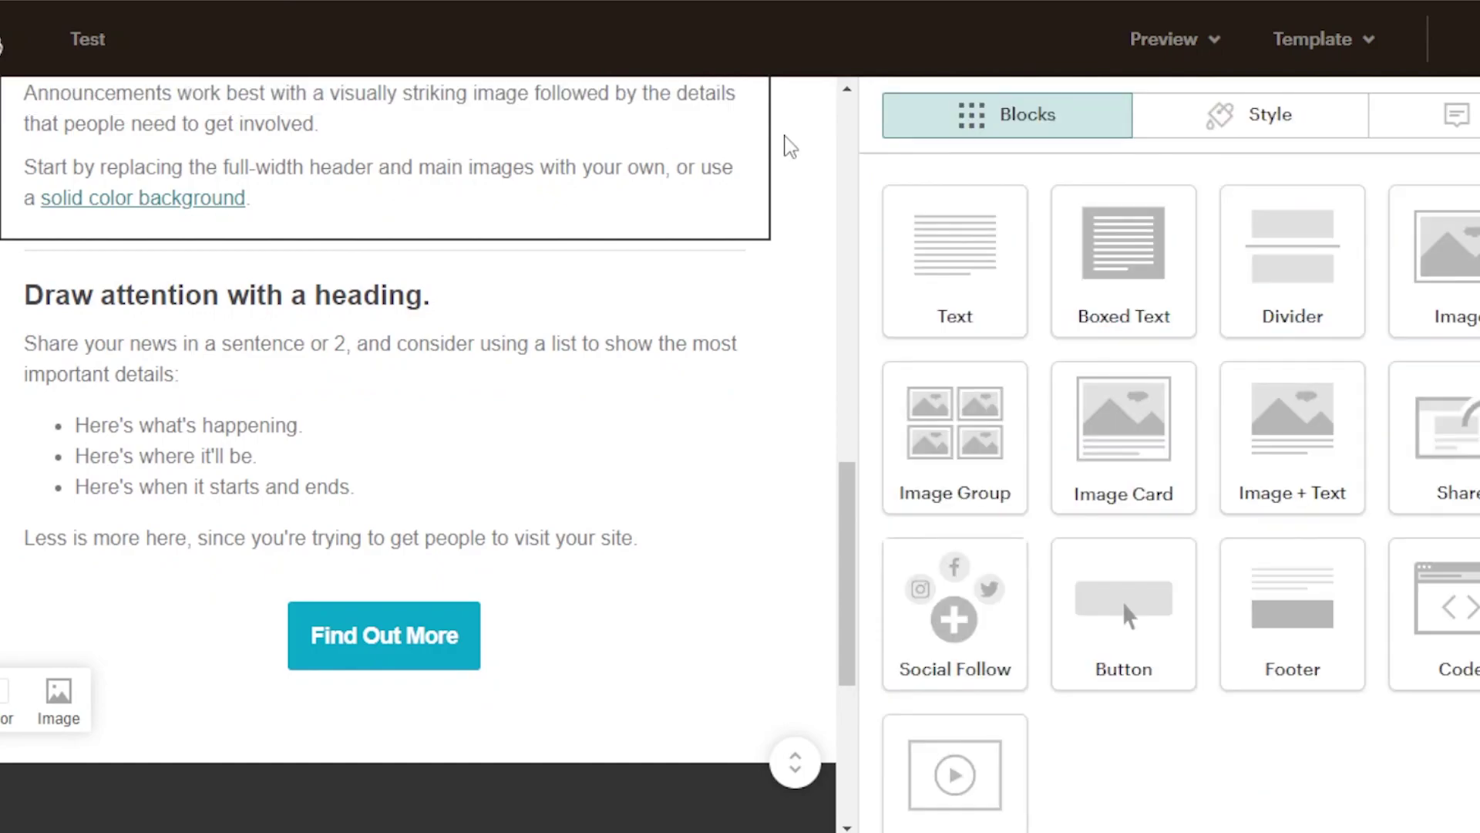
pyautogui.scroll(4, 385, 385)
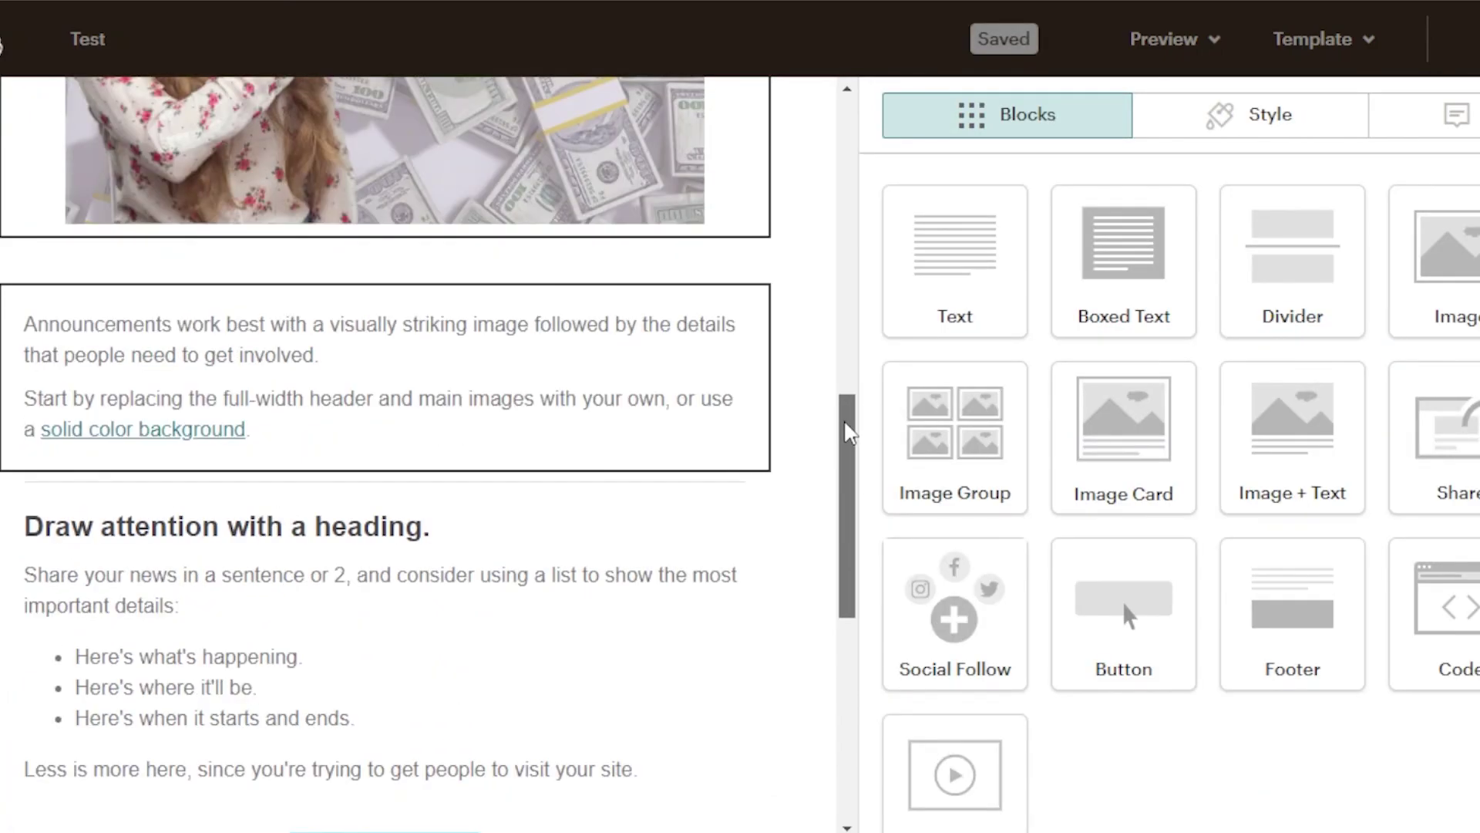
pyautogui.click(601, 476)
pyautogui.click(745, 381)
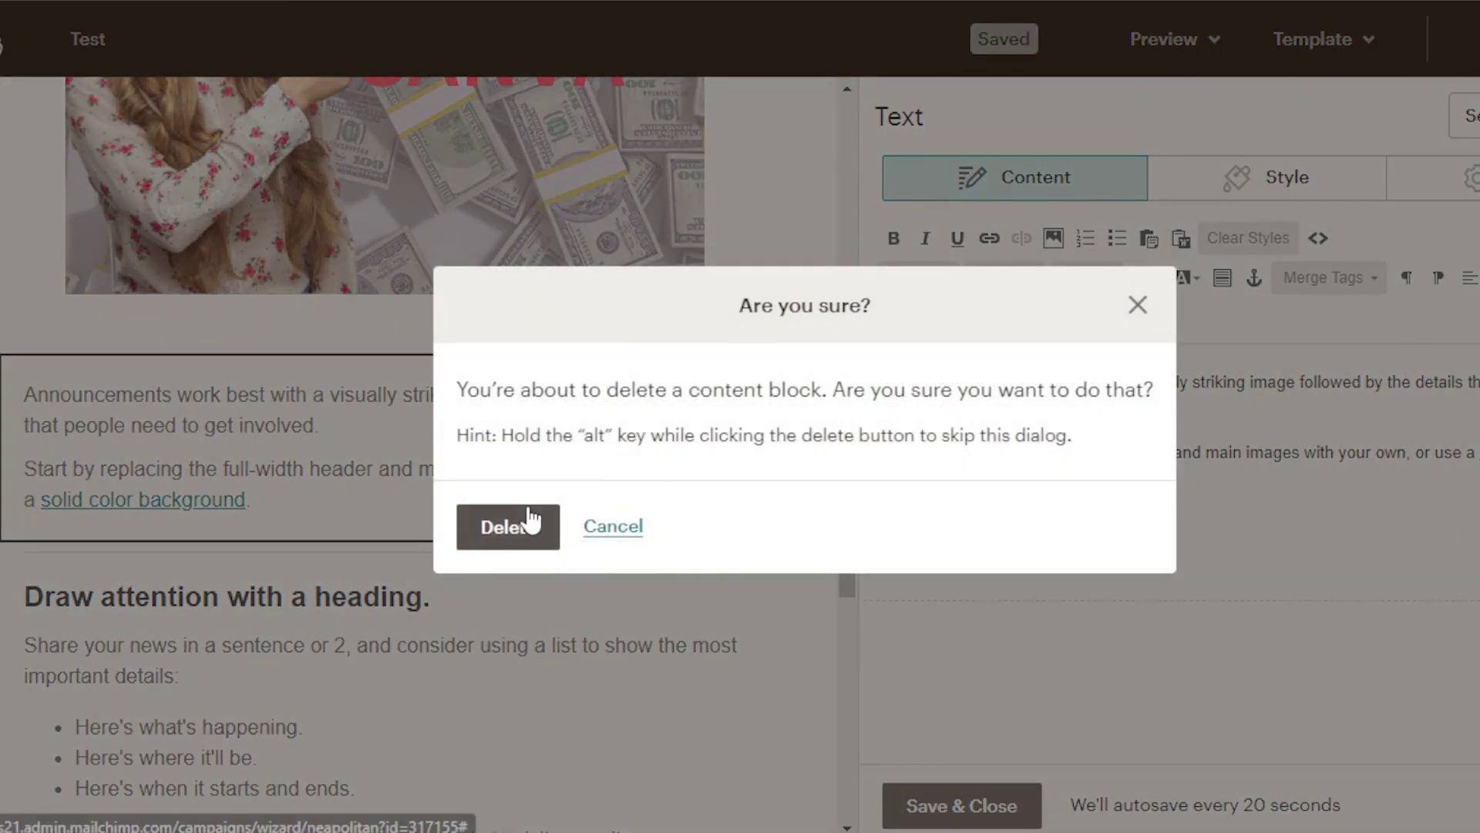
pyautogui.press('Return')
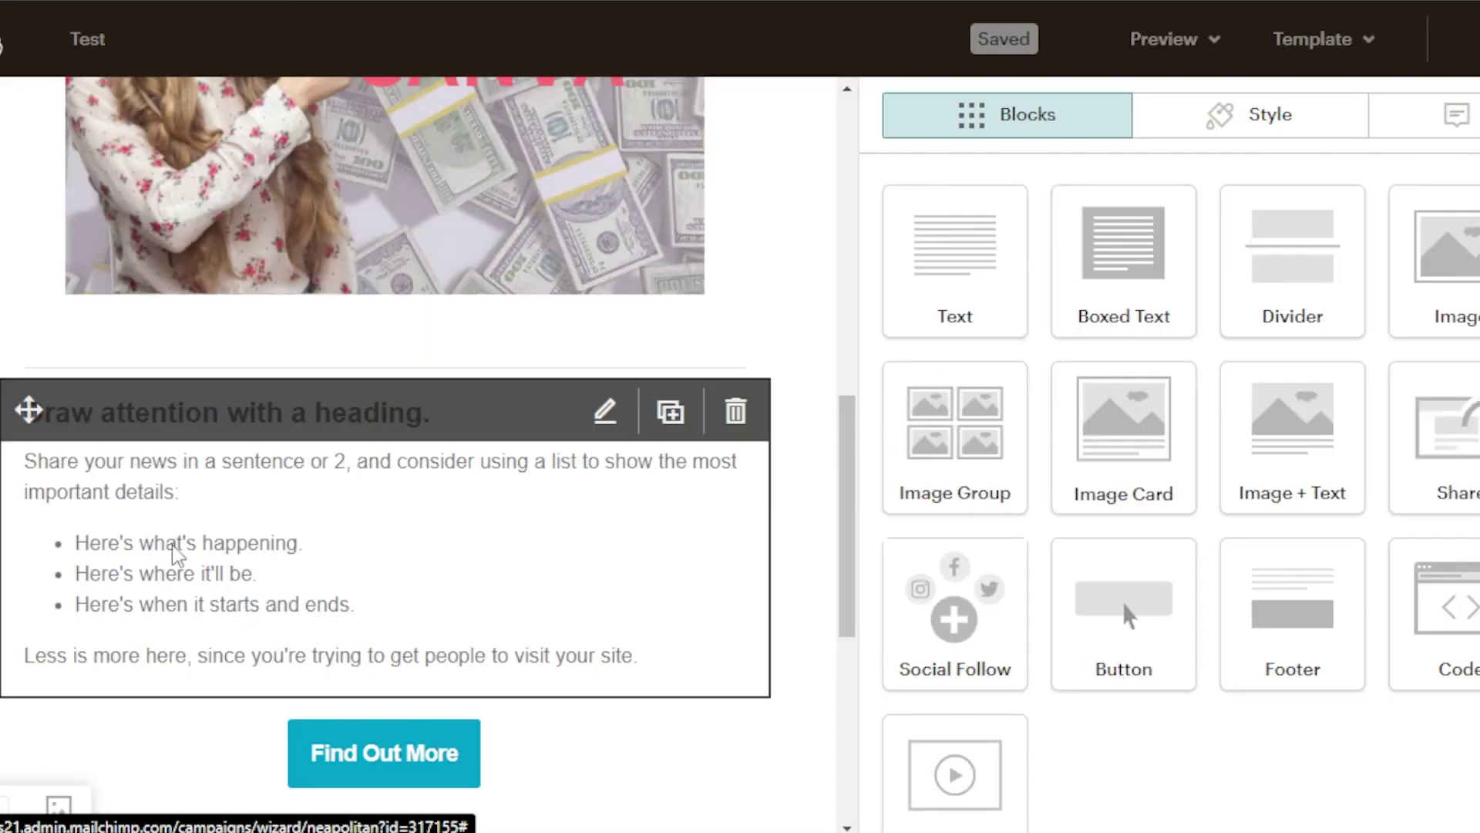
pyautogui.scroll(-5, 846, 443)
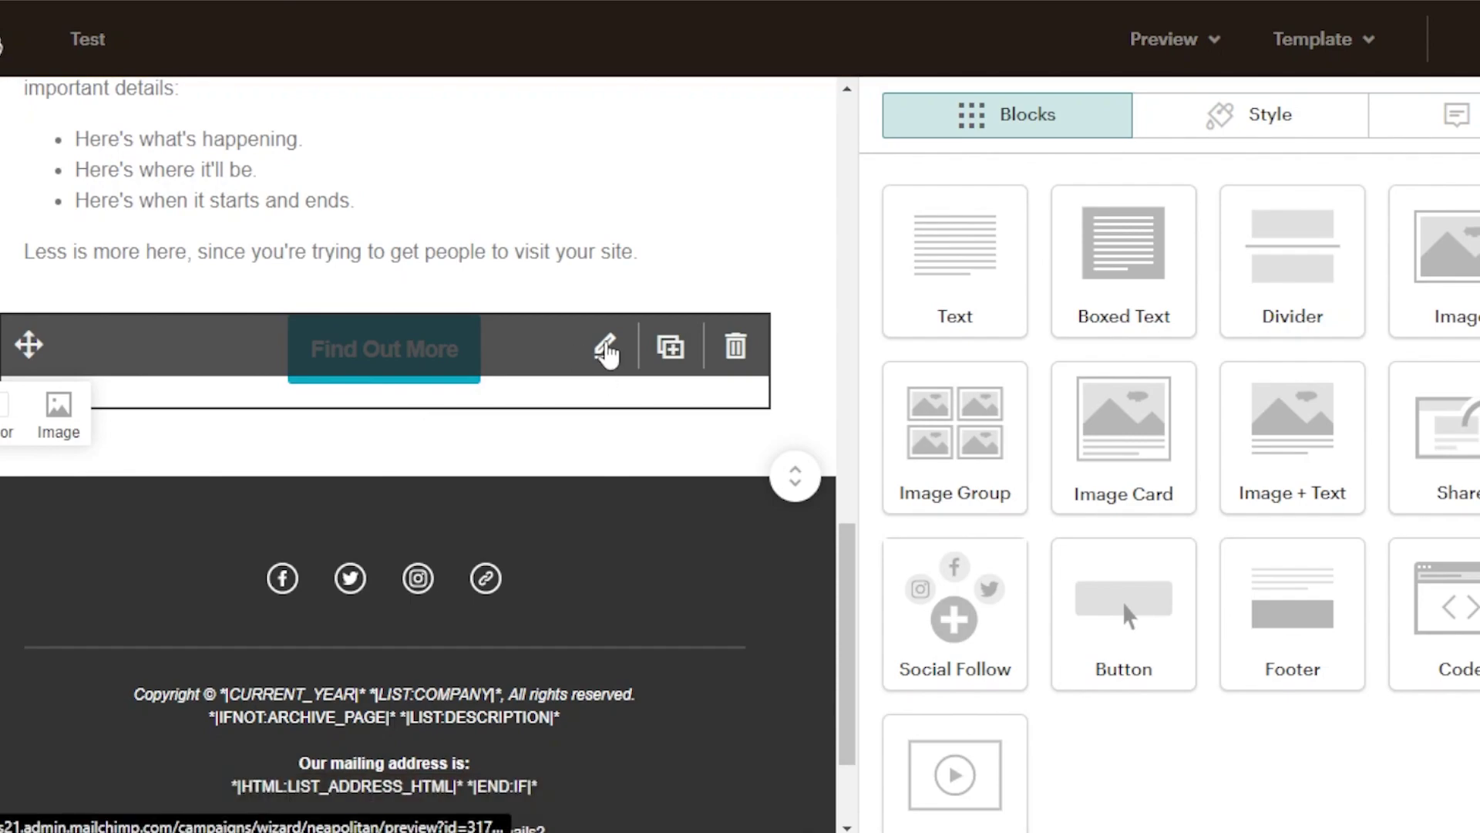
# Change the Find Out More button label to WATCH NOW
pyautogui.click(606, 350)
pyautogui.click(1038, 293)
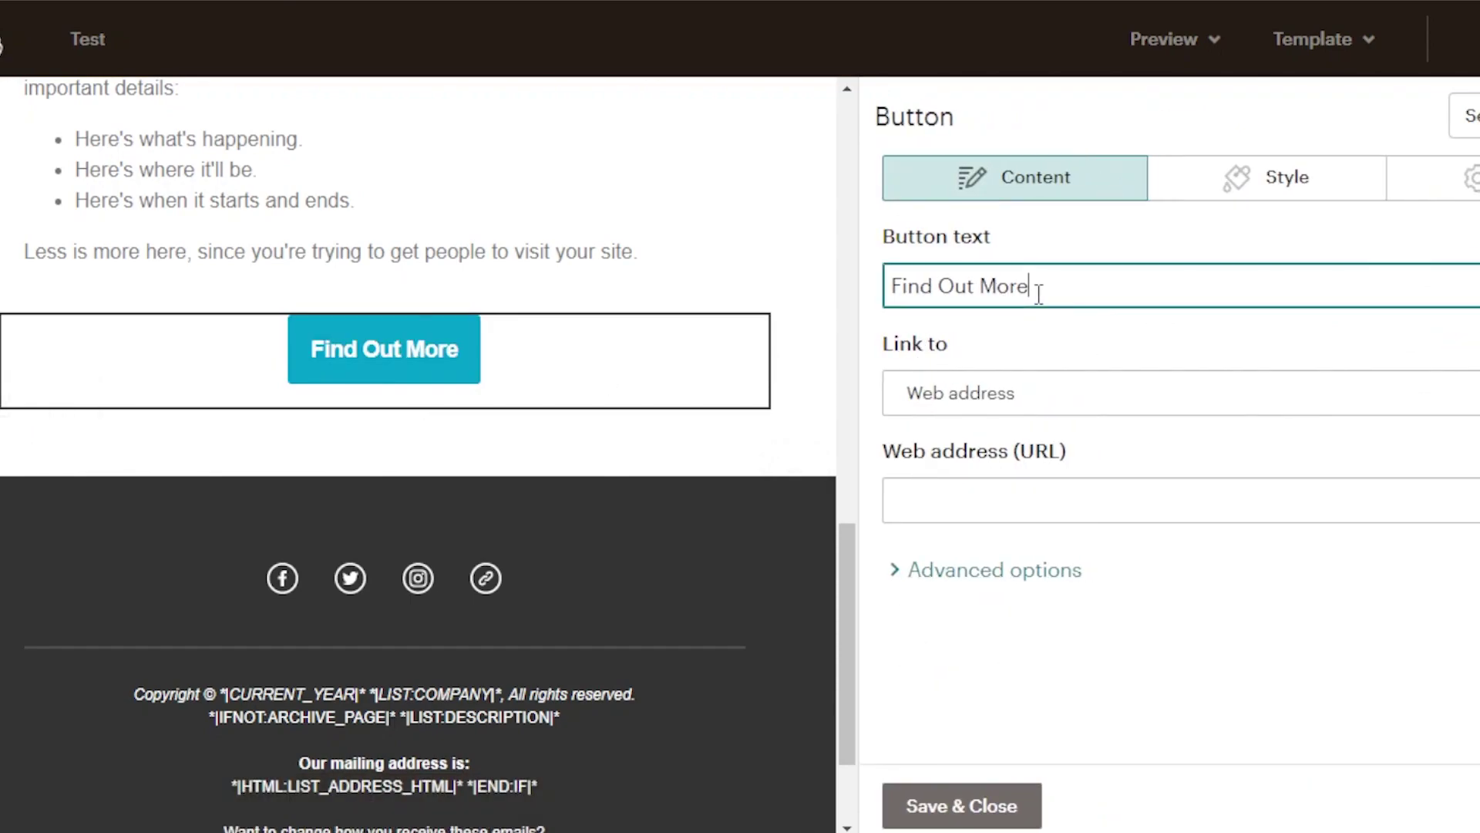
pyautogui.press('BackSpace')
pyautogui.press('BackSpace')
pyautogui.write('WATCH NOW')
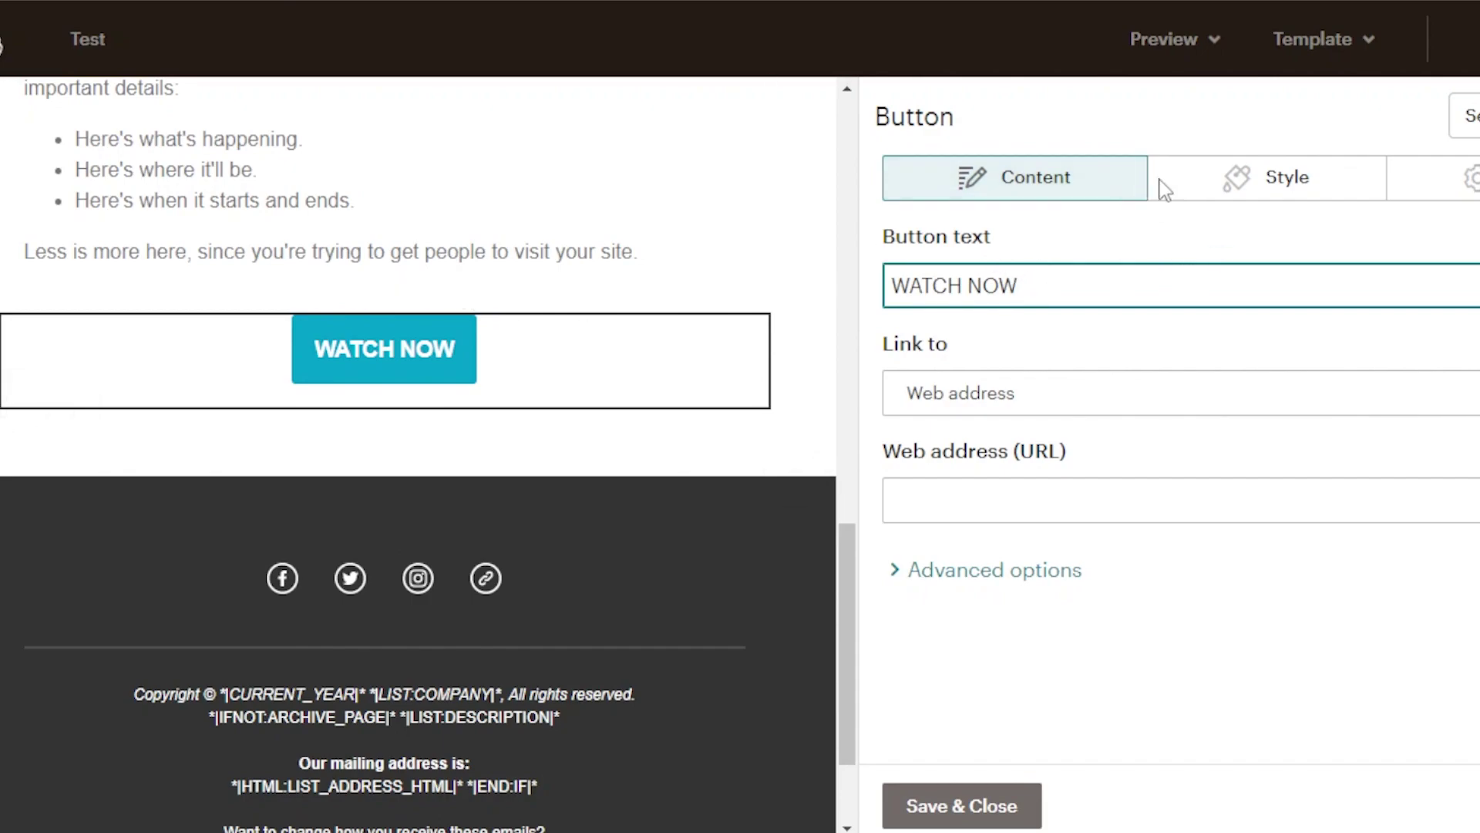
# Set the button's background colour to yellow #ffd249
pyautogui.click(1190, 185)
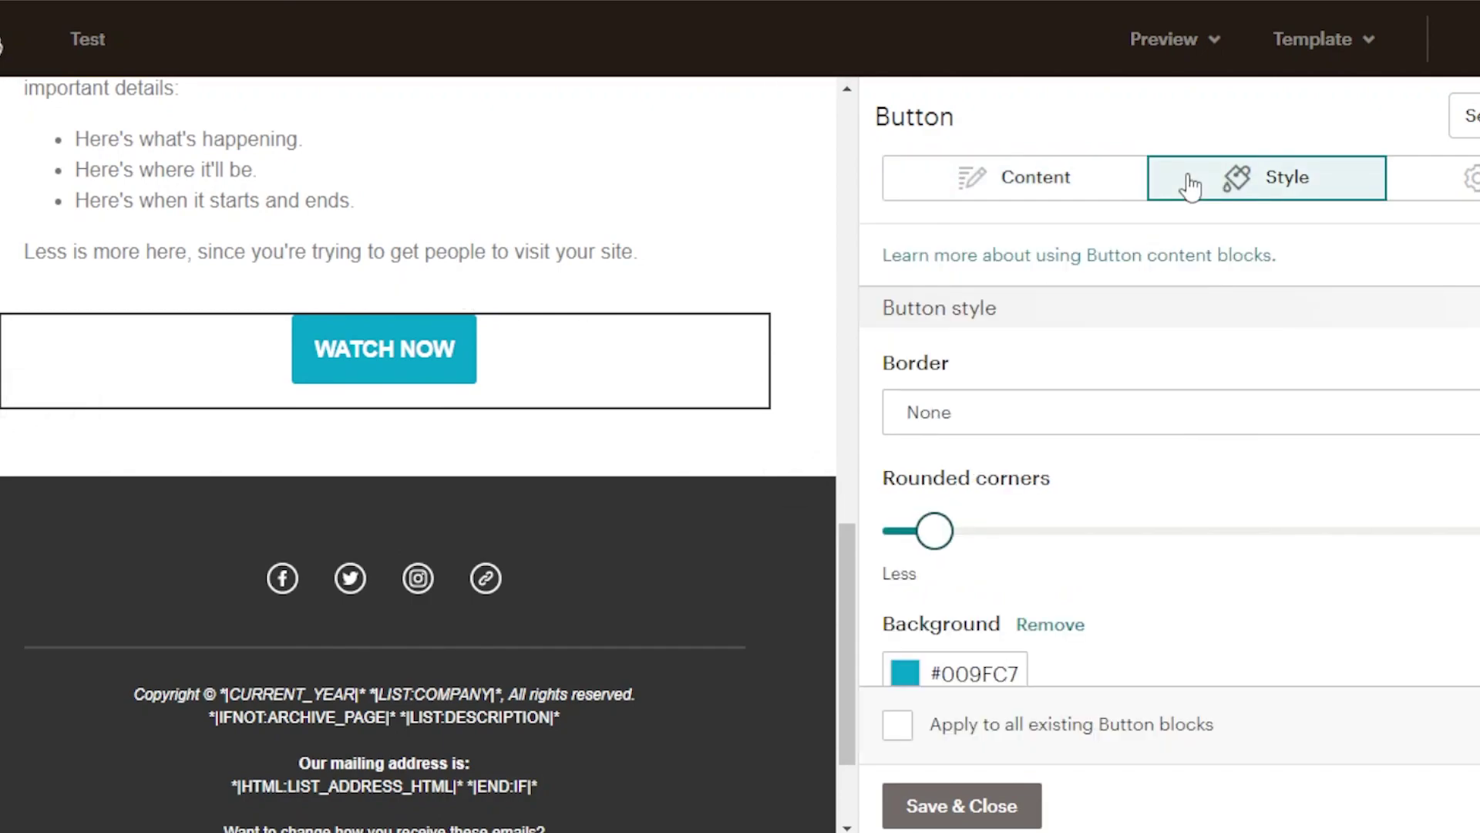
pyautogui.click(909, 678)
pyautogui.hotkey('ctrl', 'a')
pyautogui.write('#ffd249')
pyautogui.press('Return')
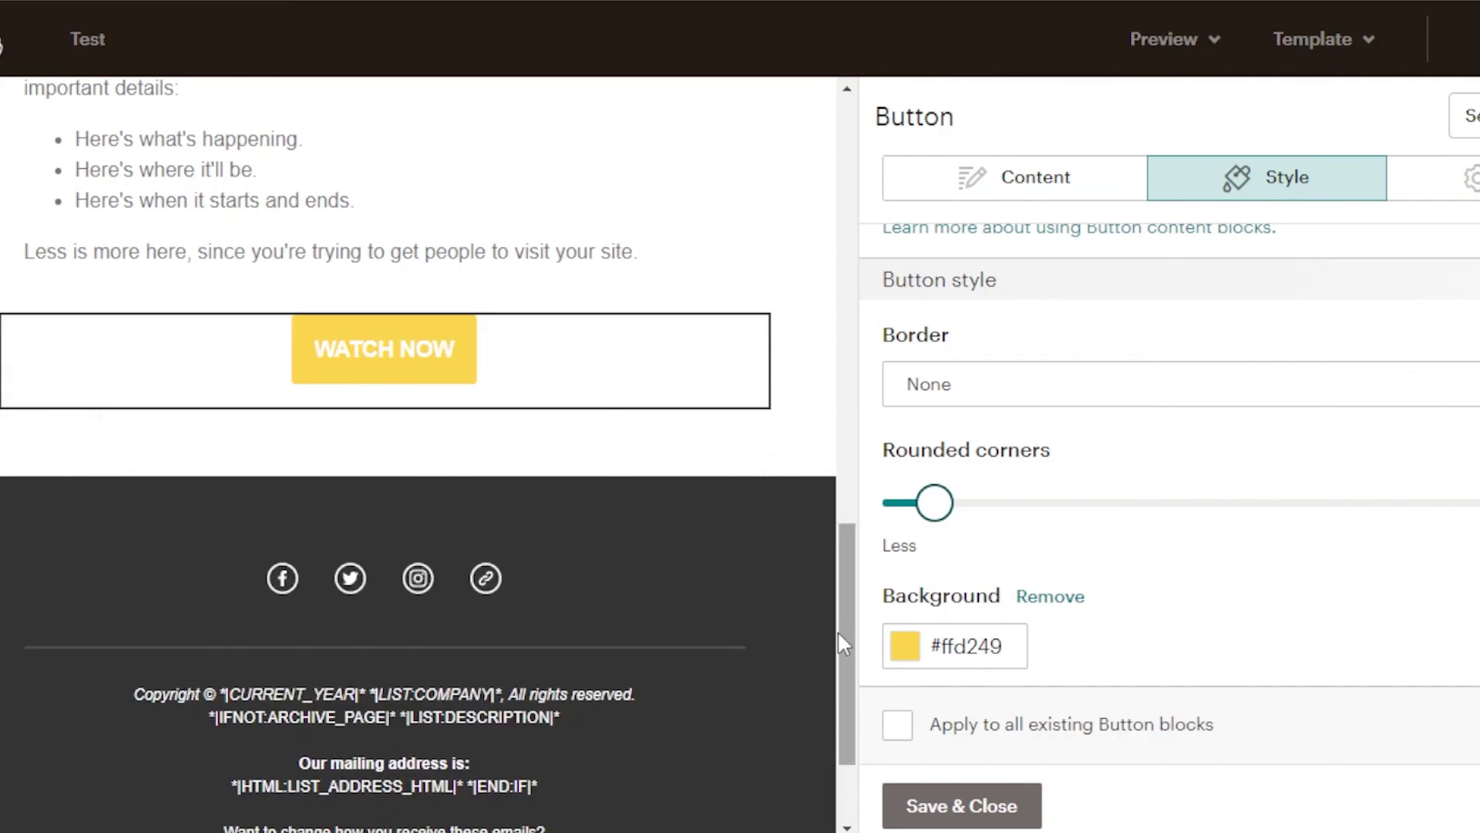
pyautogui.moveTo(840, 631); pyautogui.dragTo(851, 255)
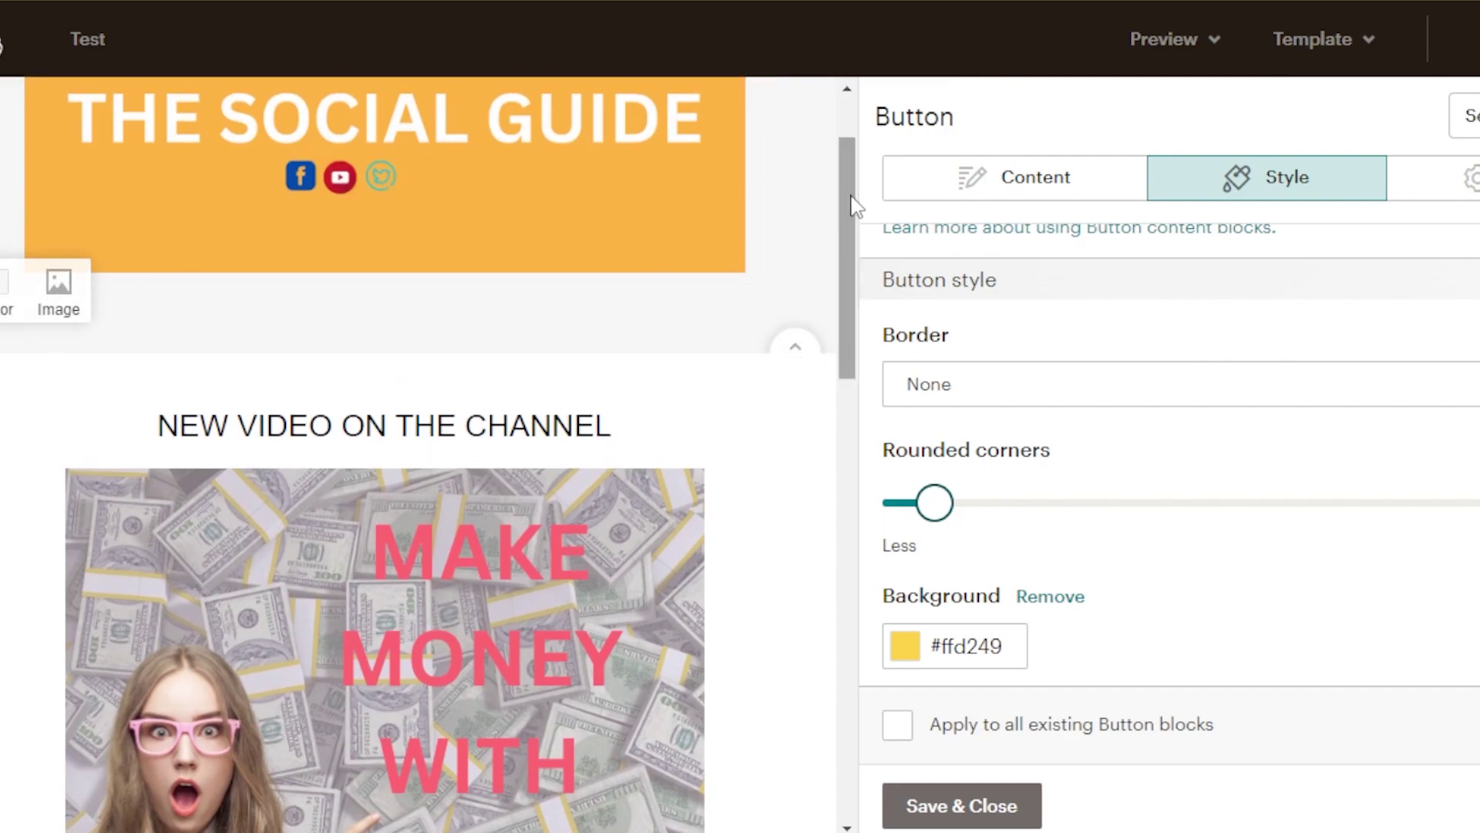
pyautogui.moveTo(847, 254); pyautogui.dragTo(823, 692)
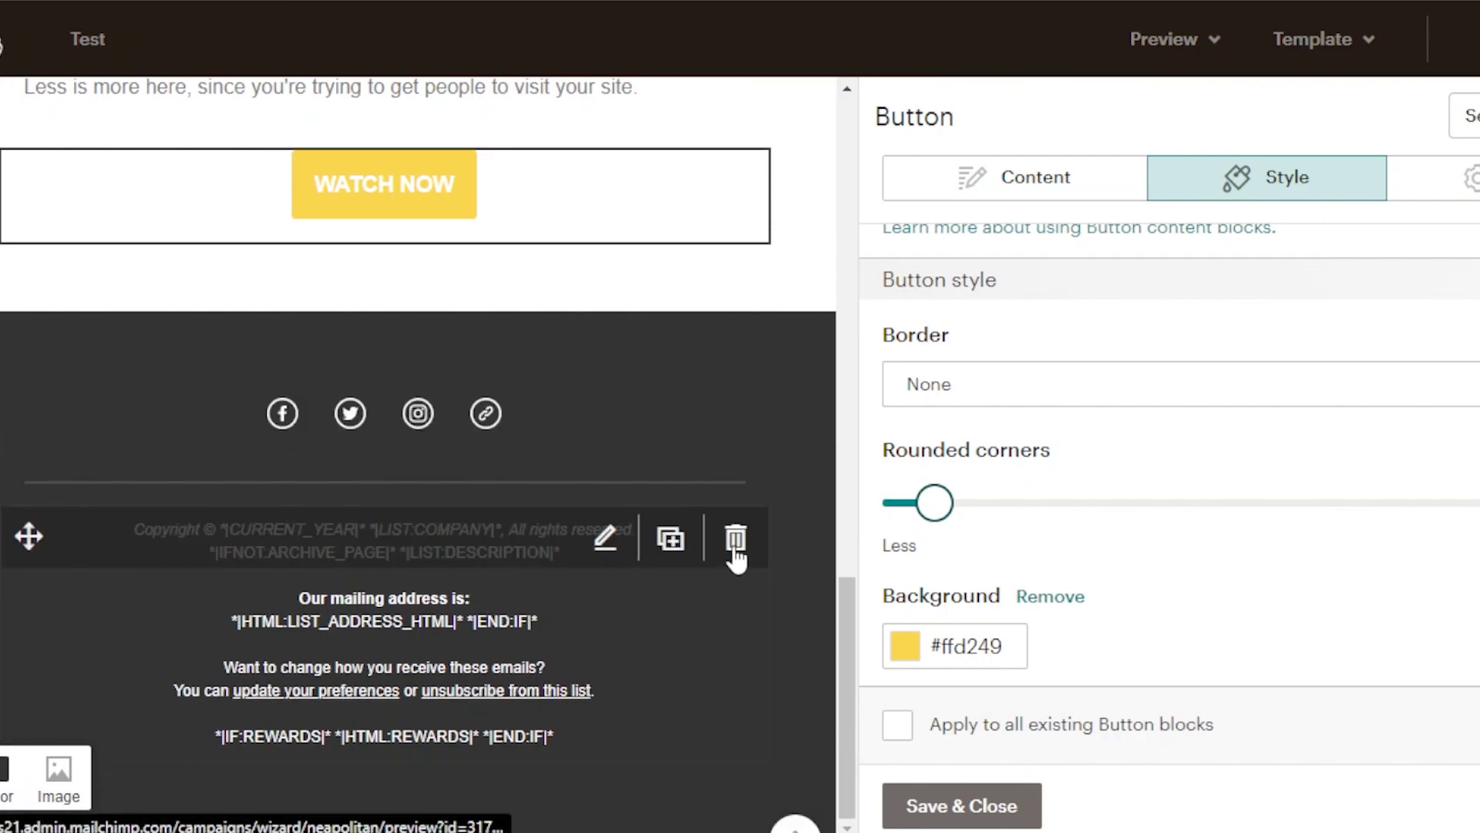
pyautogui.moveTo(846, 589); pyautogui.dragTo(848, 131)
pyautogui.scroll(1, 854, 305)
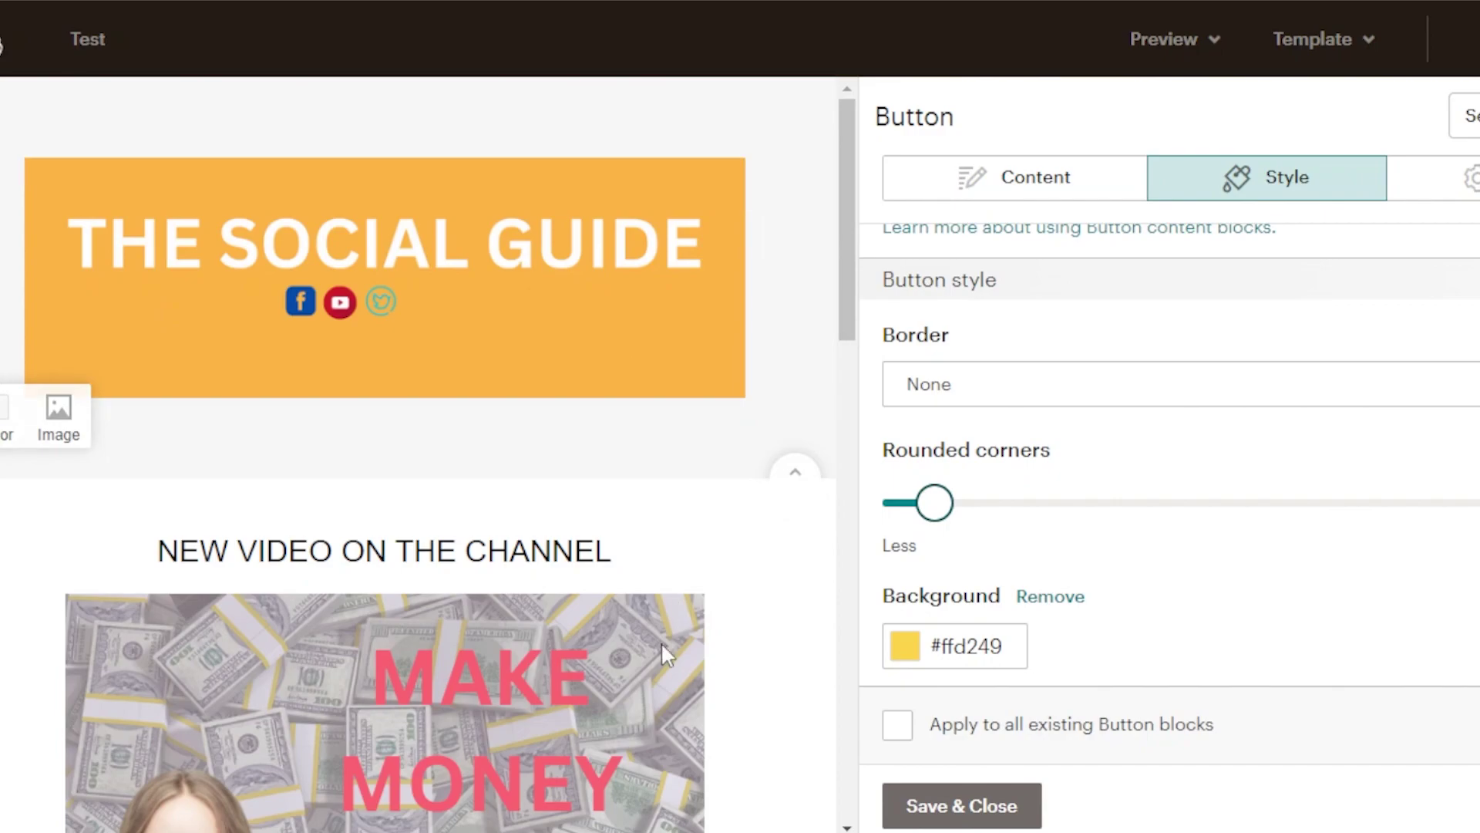
pyautogui.scroll(-5, 848, 228)
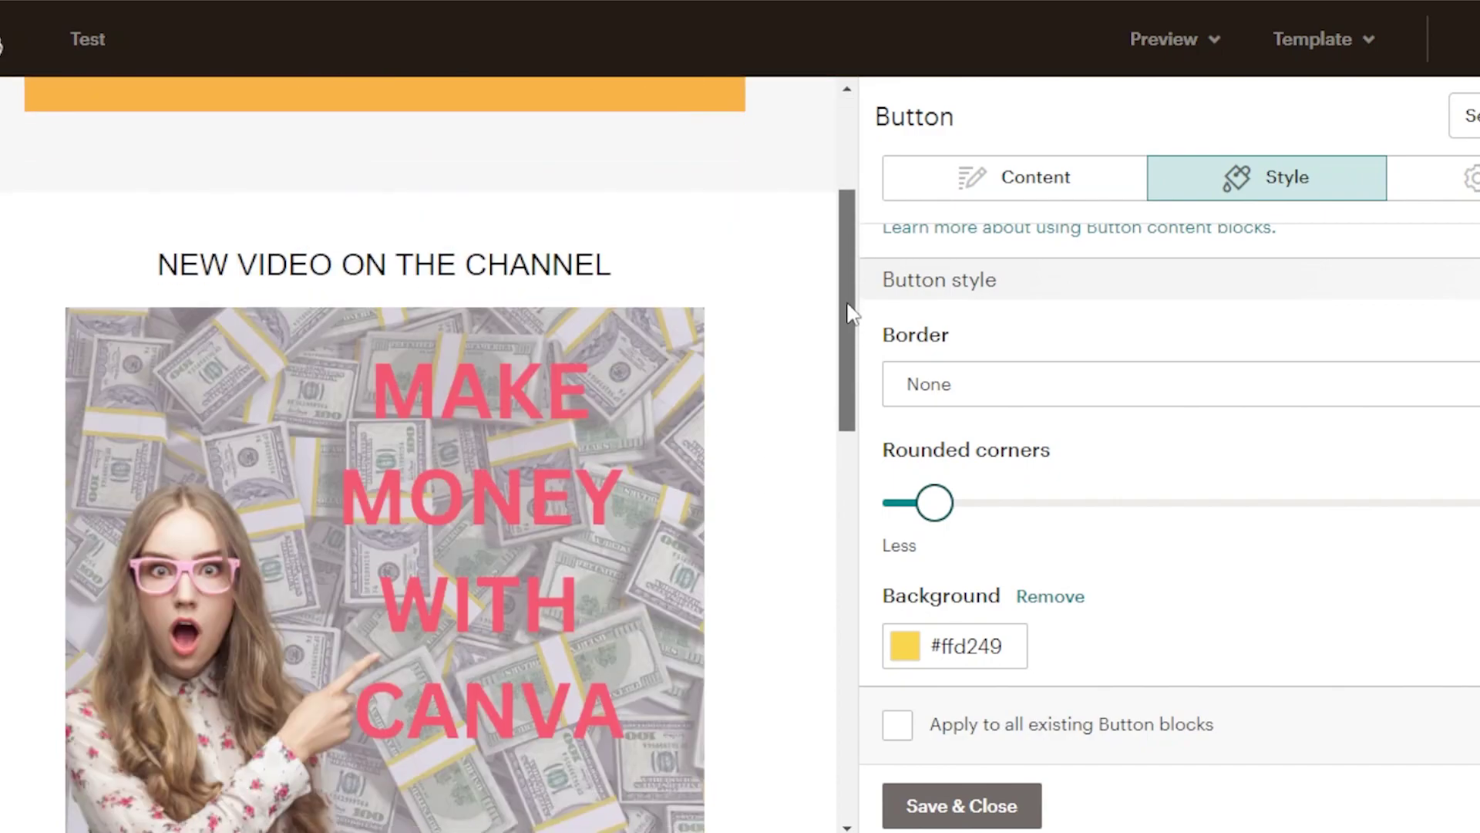
pyautogui.scroll(5, 840, 228)
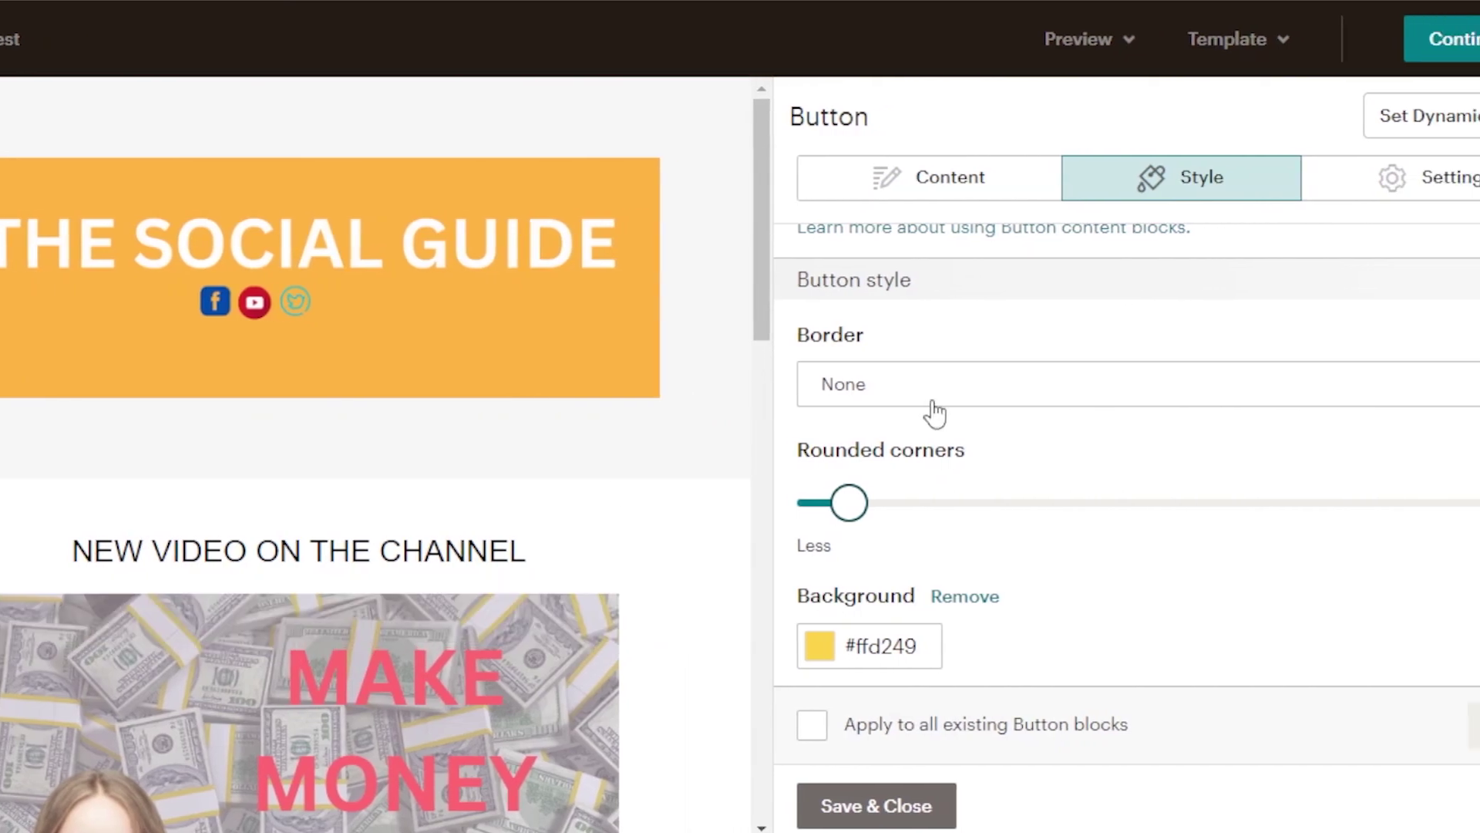
# Continue past the placeholder-text warning with Exit Anyway to reach the campaign setup page
pyautogui.click(870, 191)
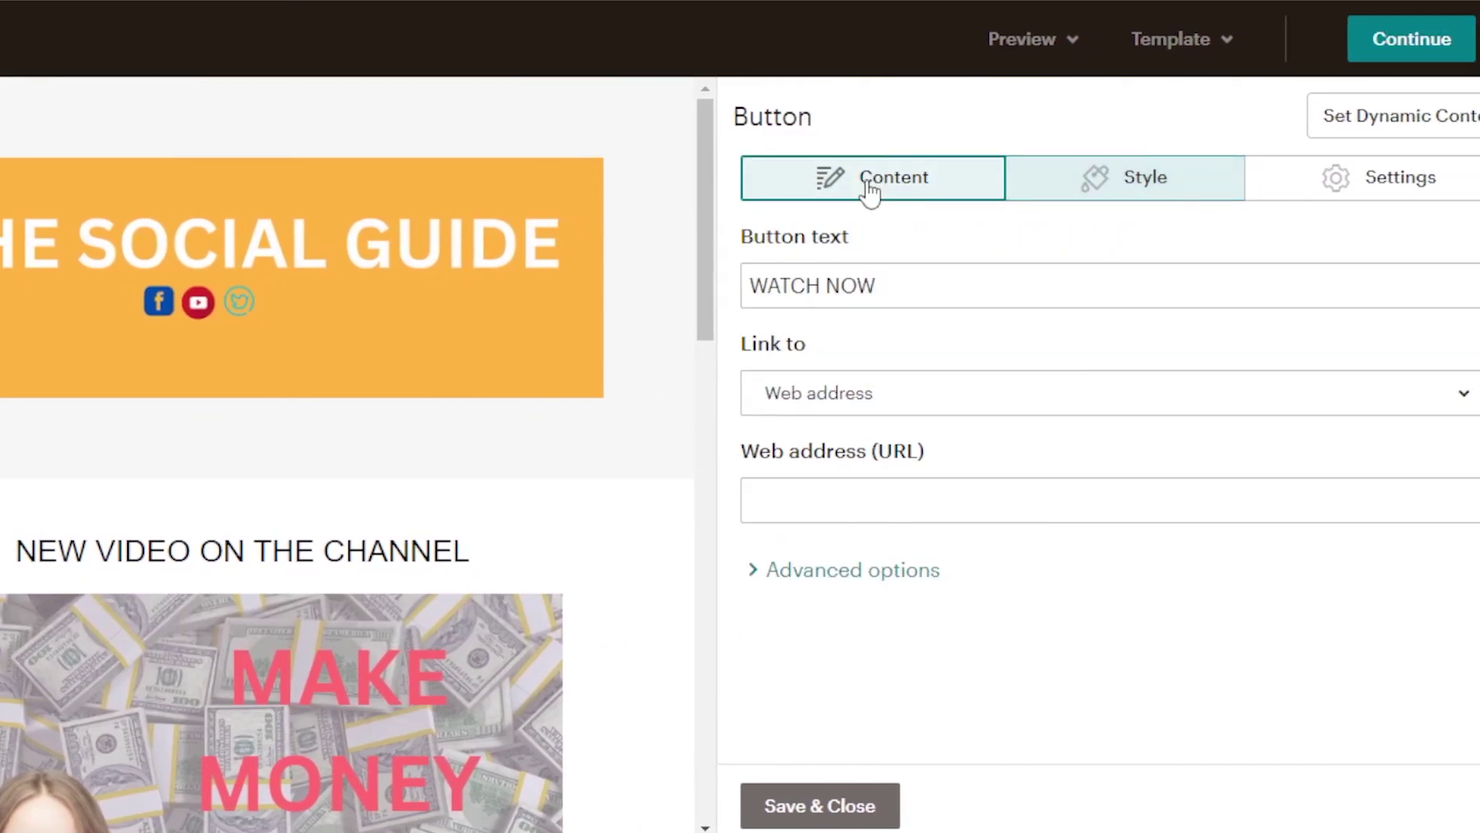
pyautogui.click(1439, 56)
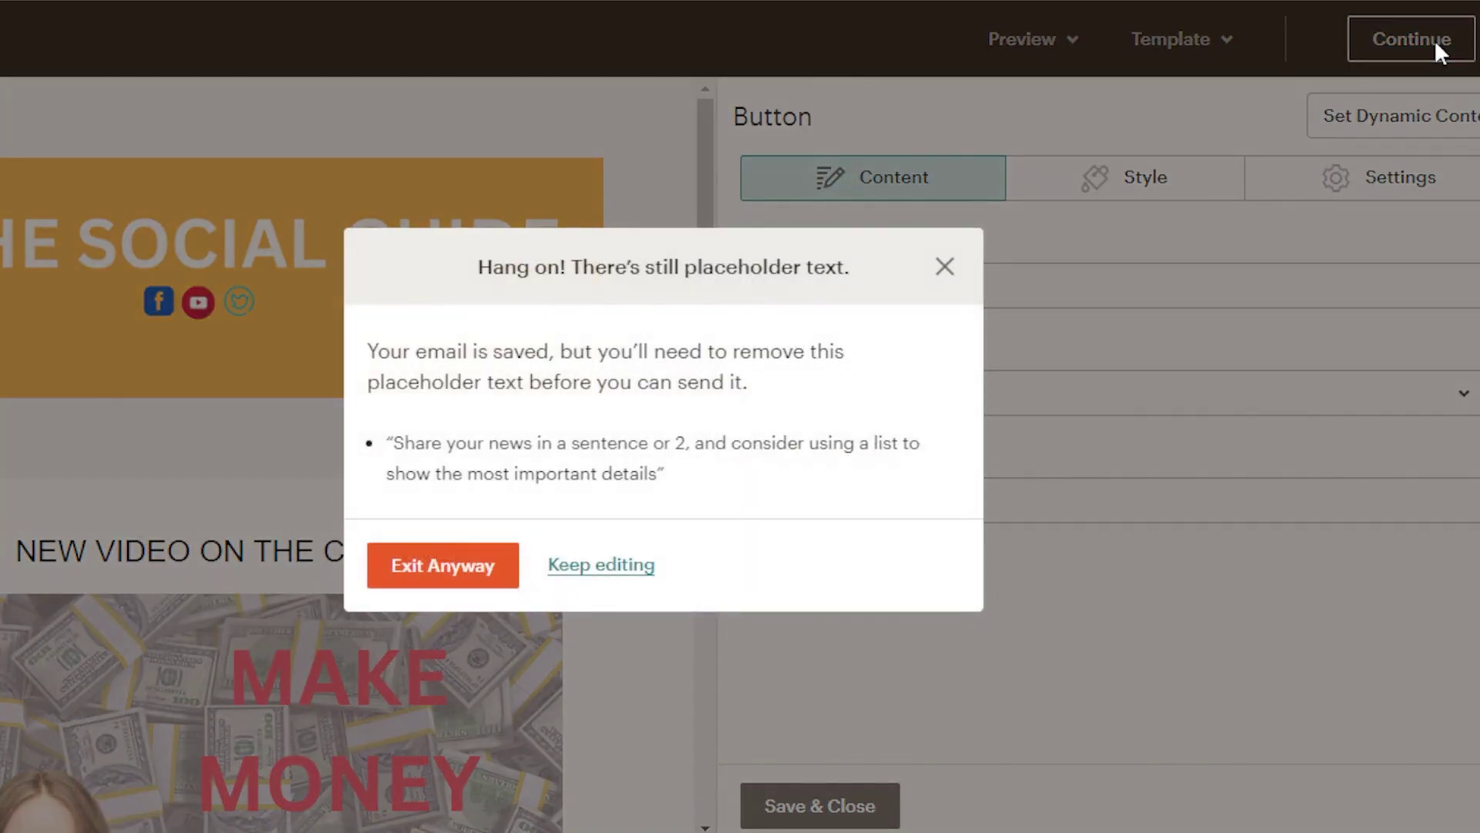
pyautogui.click(601, 564)
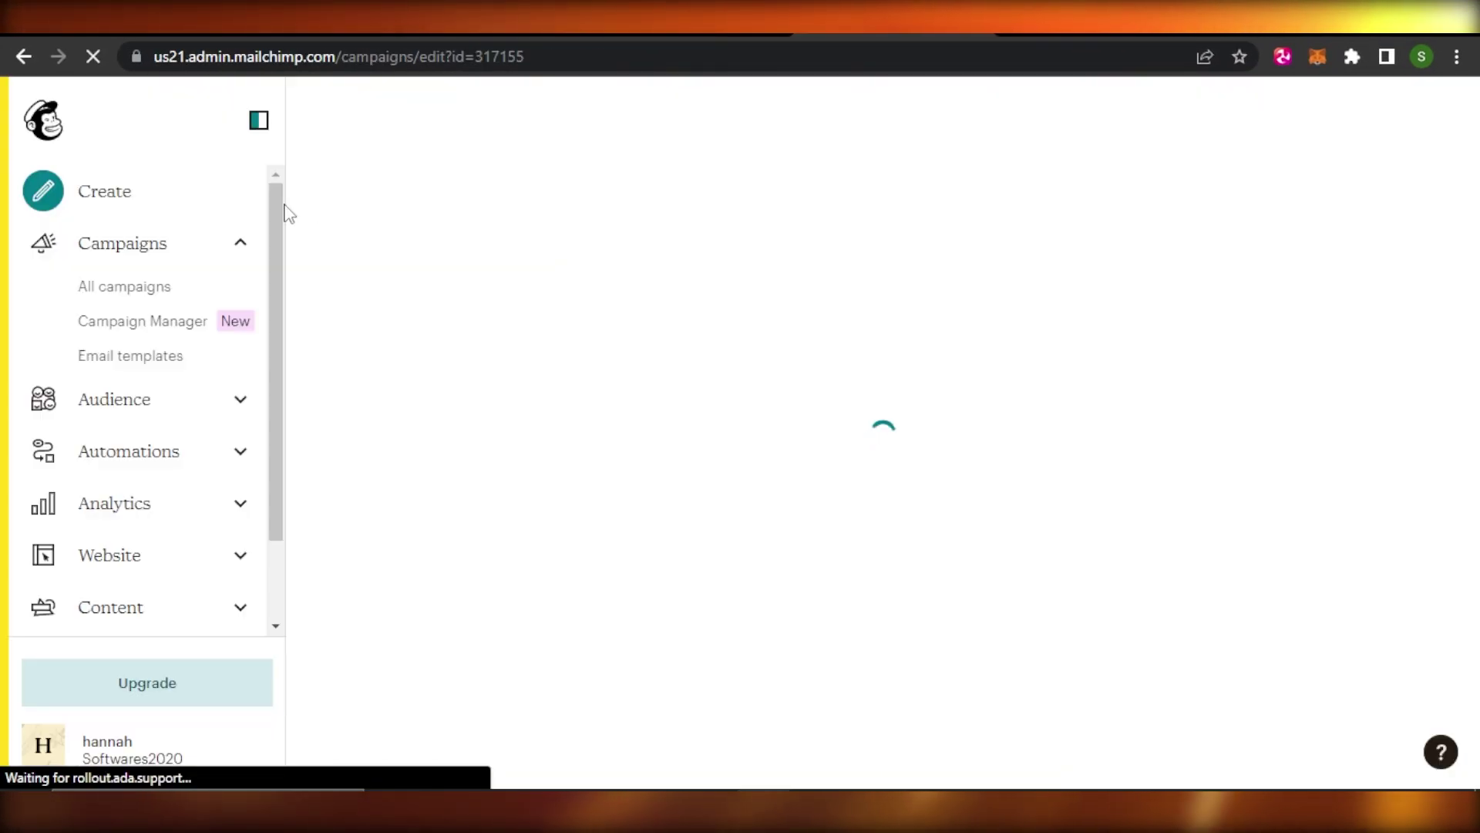
pyautogui.scroll(-2, 275, 401)
pyautogui.scroll(2, 281, 169)
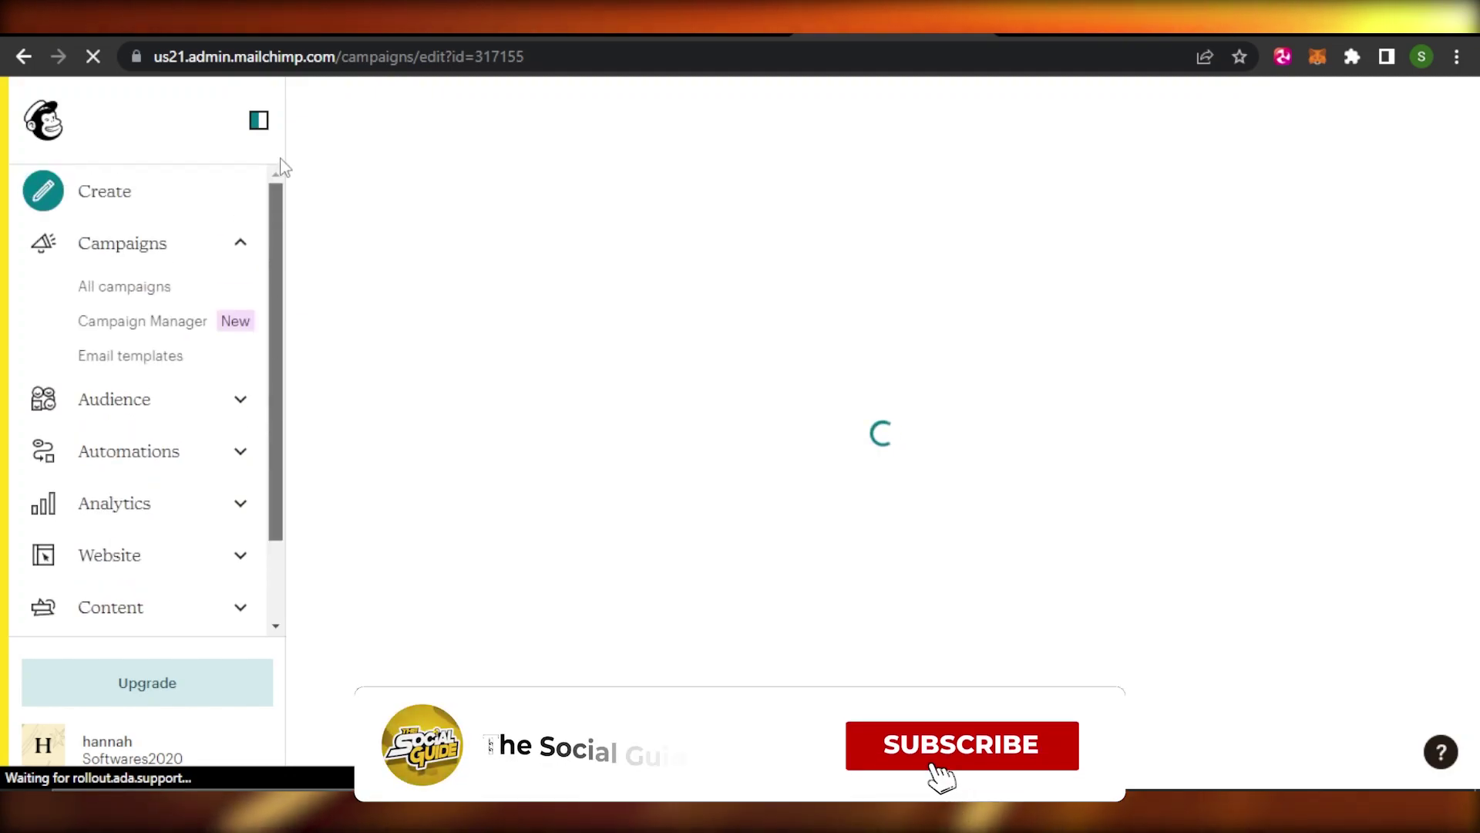